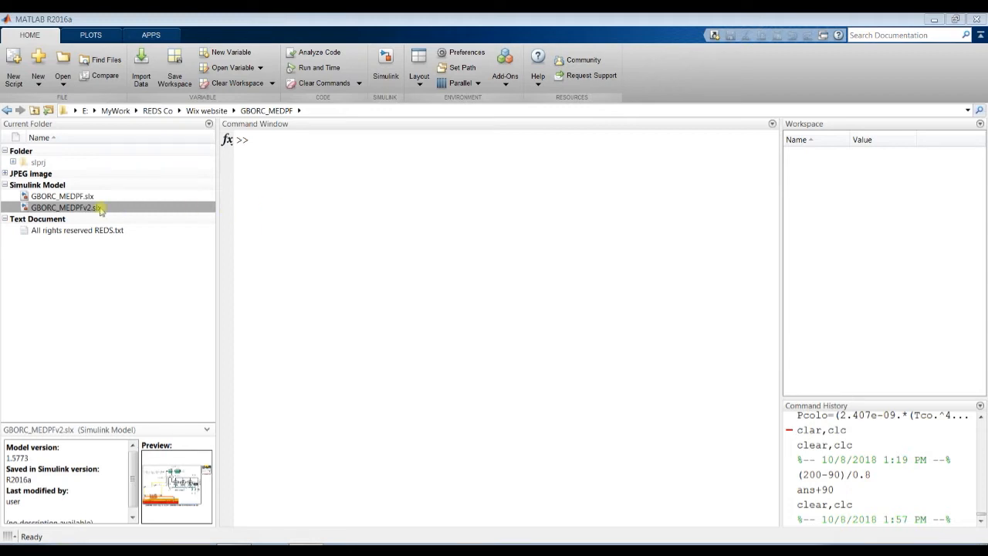
Compare the file details and previews of GBORC_MEDPF.slx and GBORC_MEDPFv2.slx, enlarging the details area
{"action": "left_click", "coordinate": [53, 198]}
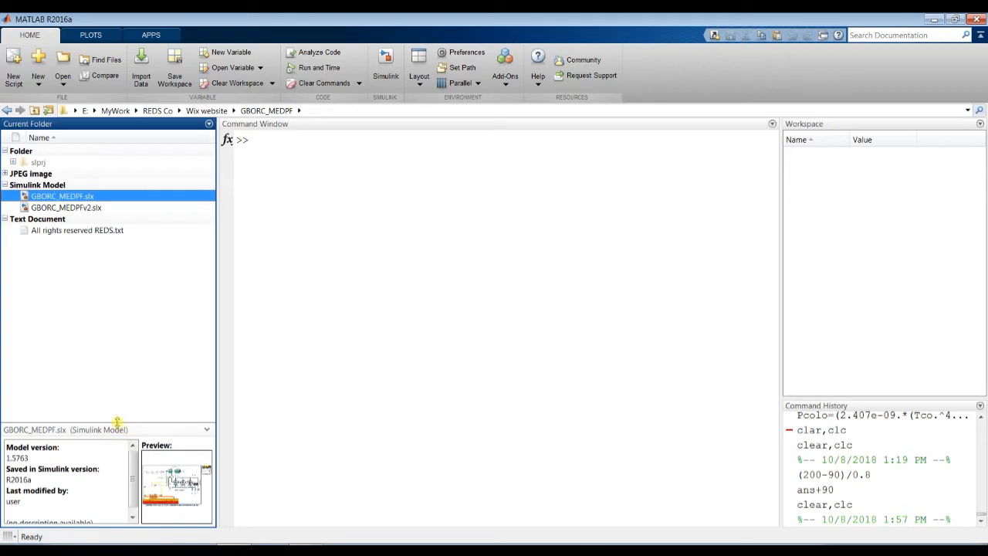
{"action": "left_click_drag", "start_coordinate": [120, 423], "coordinate": [124, 400]}
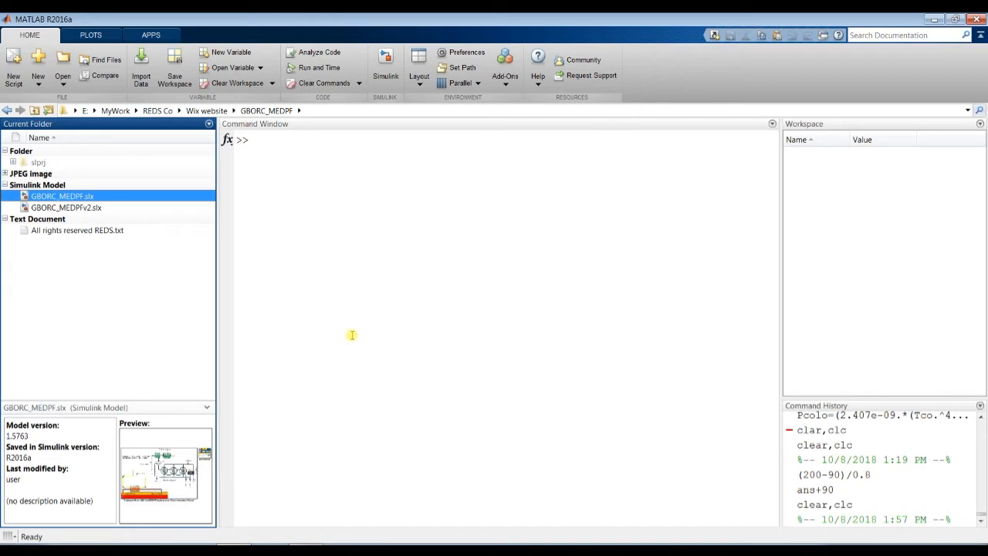
{"action": "left_click", "coordinate": [75, 207]}
{"action": "left_click", "coordinate": [77, 197]}
{"action": "left_click", "coordinate": [78, 208]}
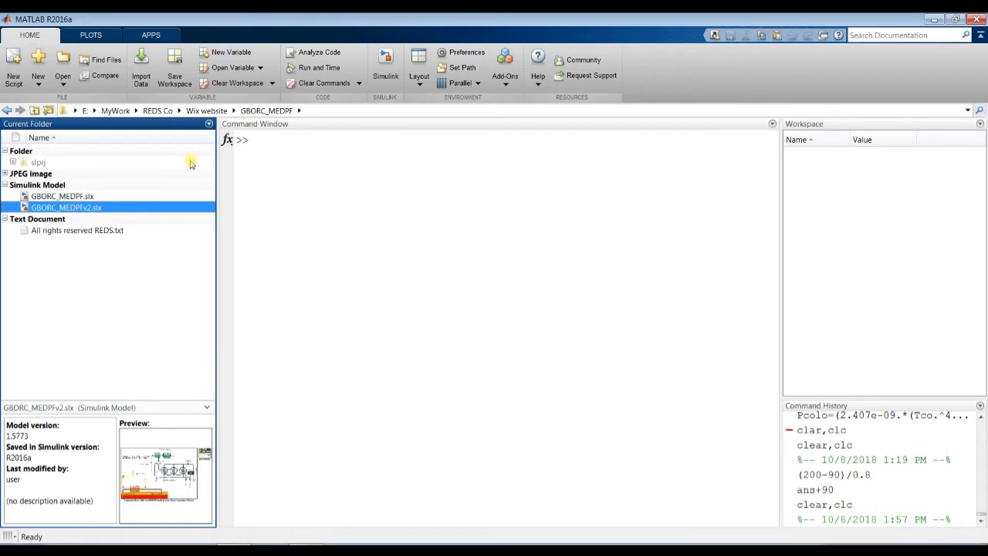
Go up to the Wix website folder, look through its subfolders, and return to the GBORC_MEDPF folder
{"action": "left_click", "coordinate": [967, 111]}
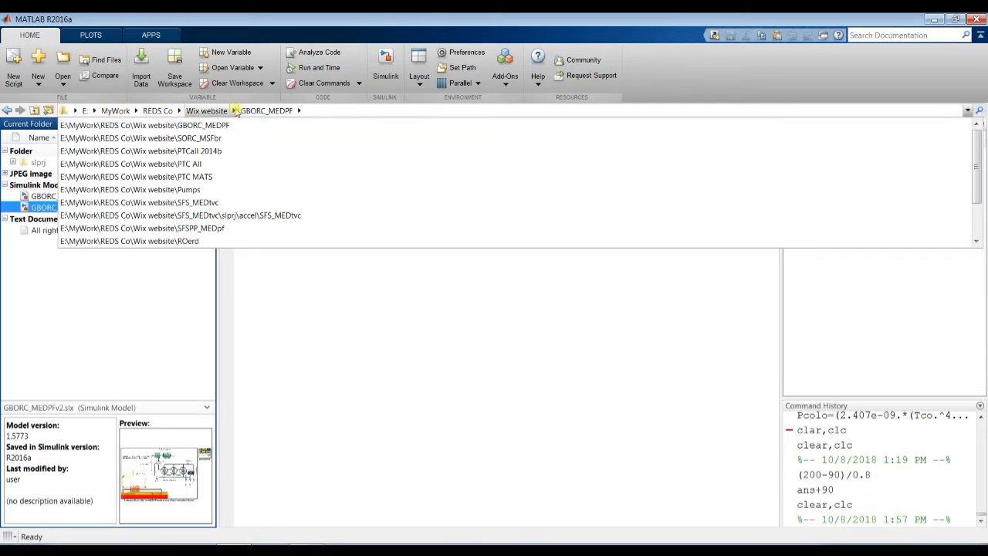
{"action": "left_click", "coordinate": [233, 110]}
{"action": "left_click", "coordinate": [219, 114]}
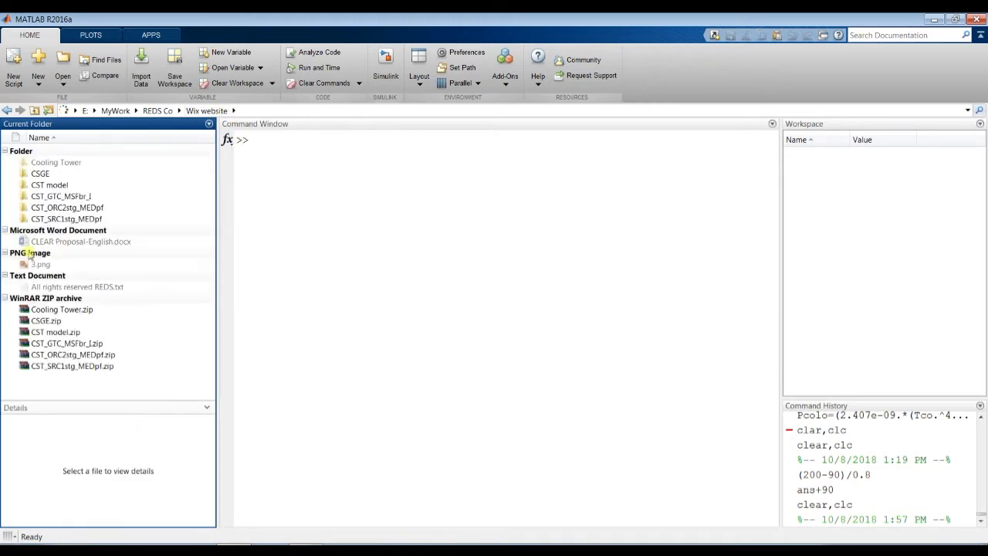
{"action": "mouse_move", "coordinate": [206, 178]}
{"action": "left_mouse_down"}
{"action": "mouse_move", "coordinate": [209, 242]}
{"action": "mouse_move", "coordinate": [209, 174]}
{"action": "left_mouse_up"}
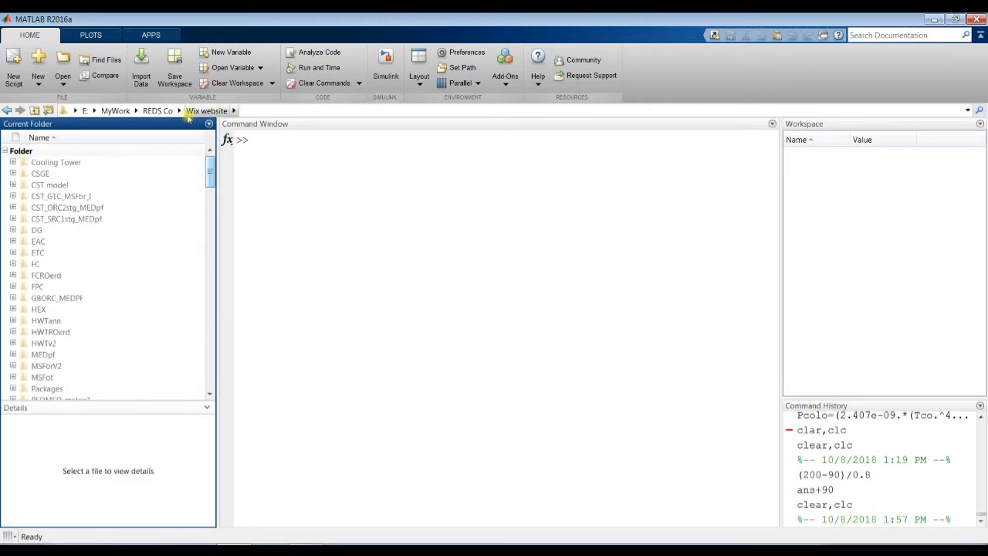
{"action": "left_click", "coordinate": [231, 111]}
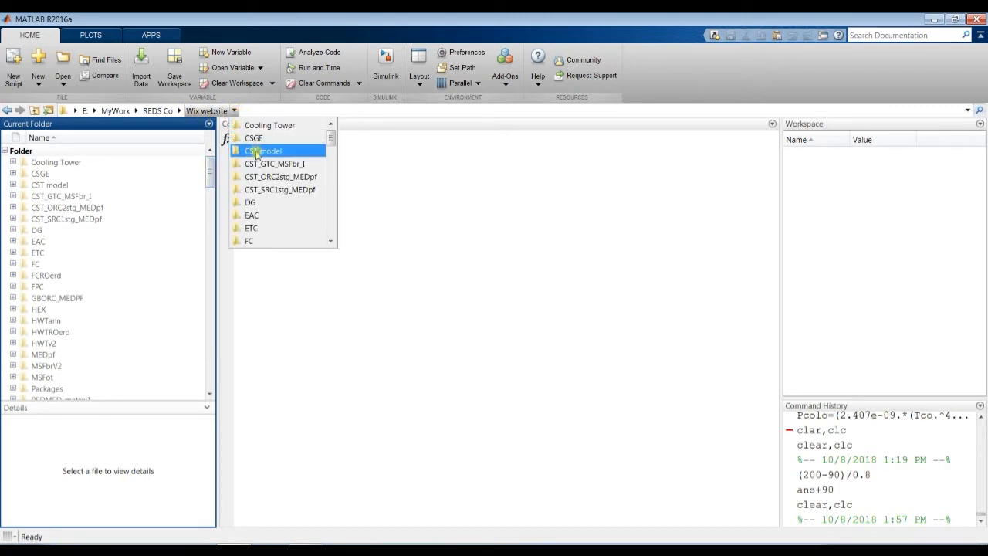
{"action": "scroll", "coordinate": [258, 162], "scroll_direction": "down", "scroll_amount": 2}
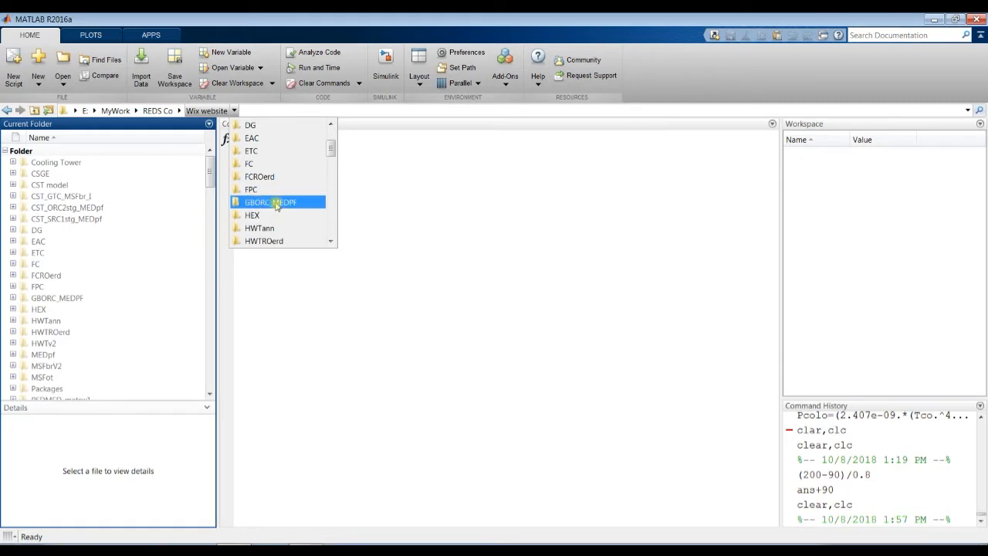
{"action": "left_click", "coordinate": [277, 204]}
Open the GBORC_MEDPFv2.slx model in a maximized window and show its top-level diagram
{"action": "left_click", "coordinate": [75, 196]}
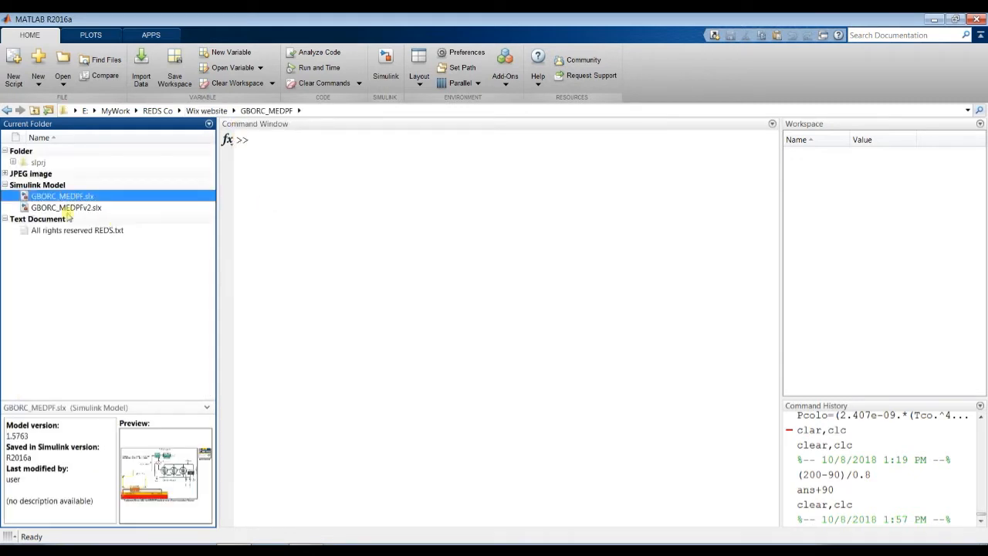
{"action": "left_click", "coordinate": [68, 209]}
{"action": "left_click", "coordinate": [69, 197]}
{"action": "left_click", "coordinate": [81, 208]}
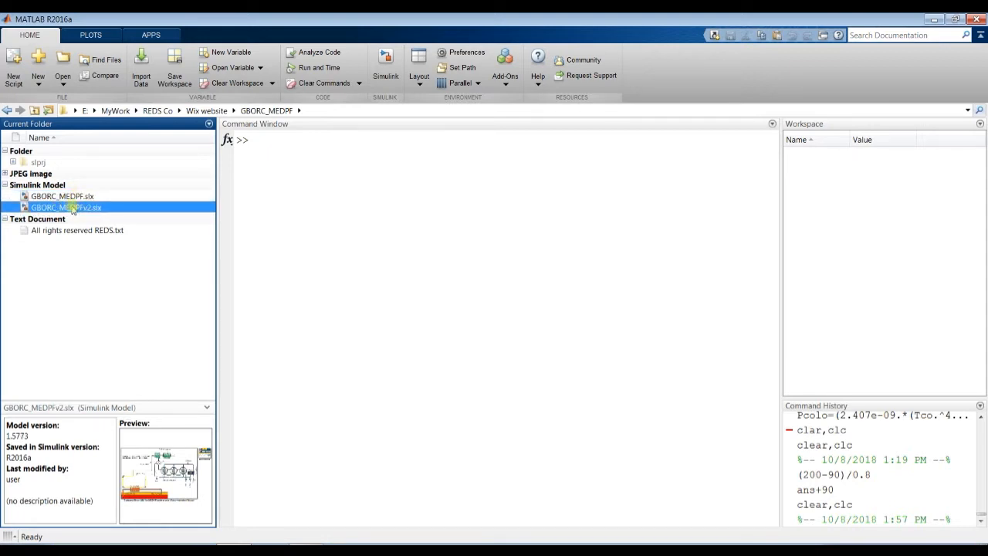
{"action": "double_click", "coordinate": [71, 208]}
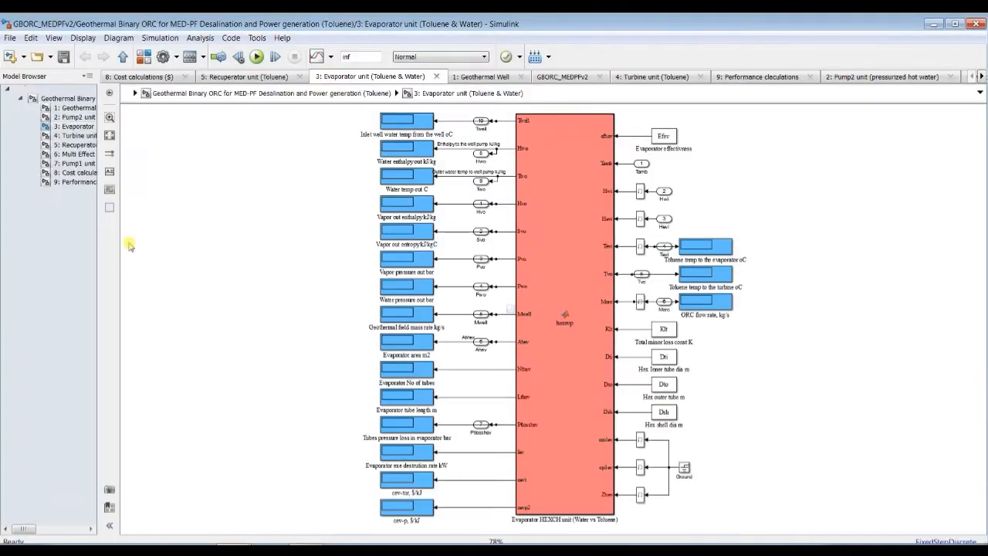
{"action": "left_click", "coordinate": [955, 26]}
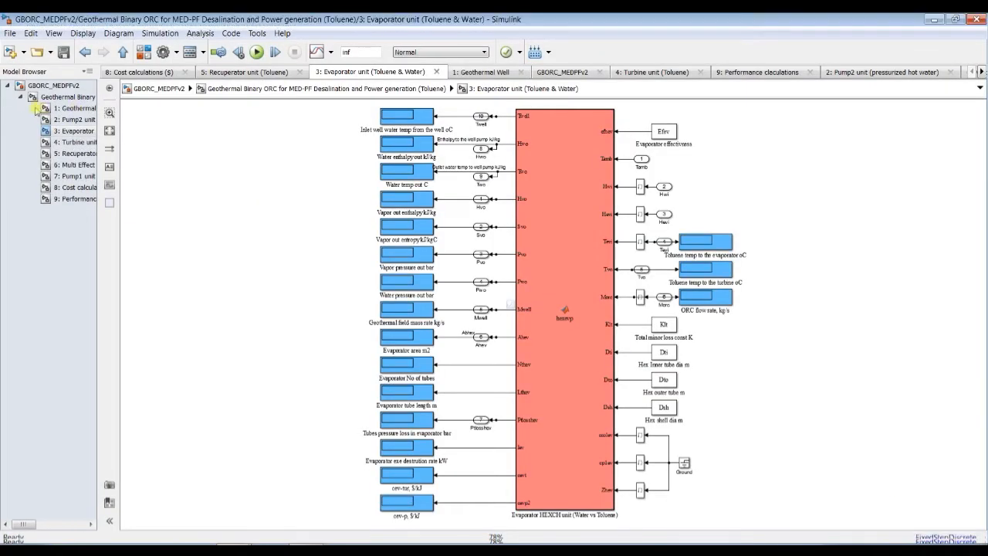
{"action": "left_click", "coordinate": [53, 85]}
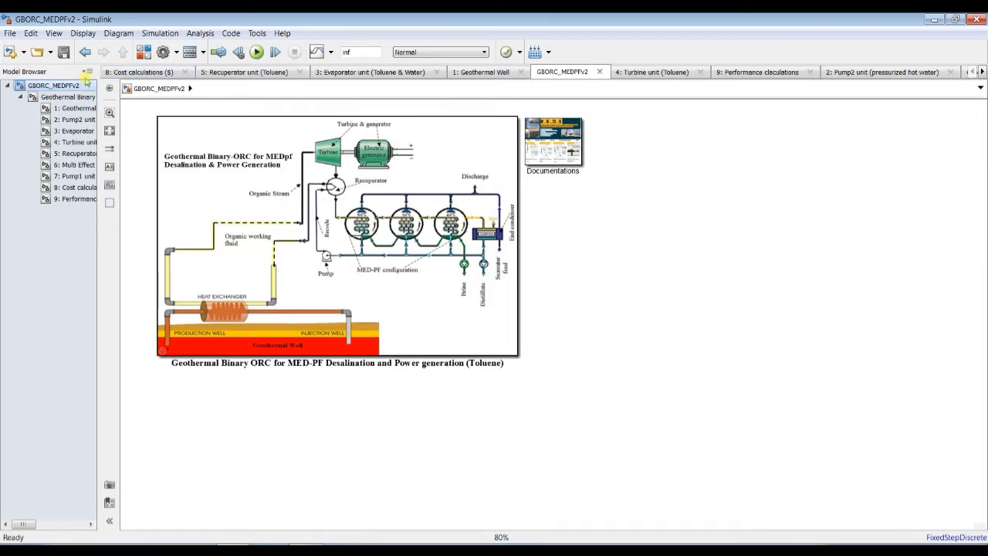
Exclude referenced models, library links and systems with mask parameters from the Model Browser
{"action": "left_click", "coordinate": [87, 71]}
{"action": "left_click", "coordinate": [80, 75]}
{"action": "left_click", "coordinate": [87, 71]}
{"action": "left_click", "coordinate": [89, 87]}
{"action": "left_click", "coordinate": [87, 71]}
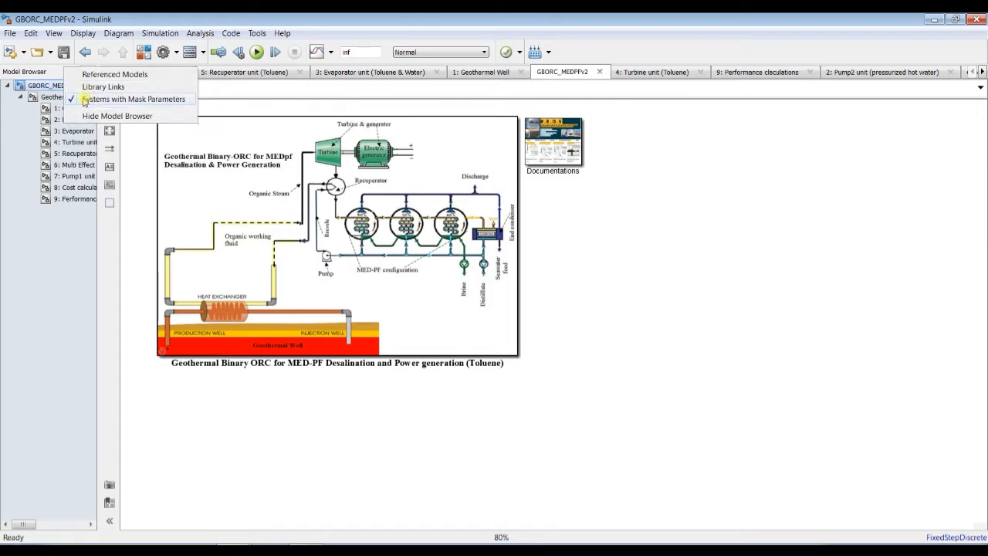
{"action": "left_click", "coordinate": [88, 98]}
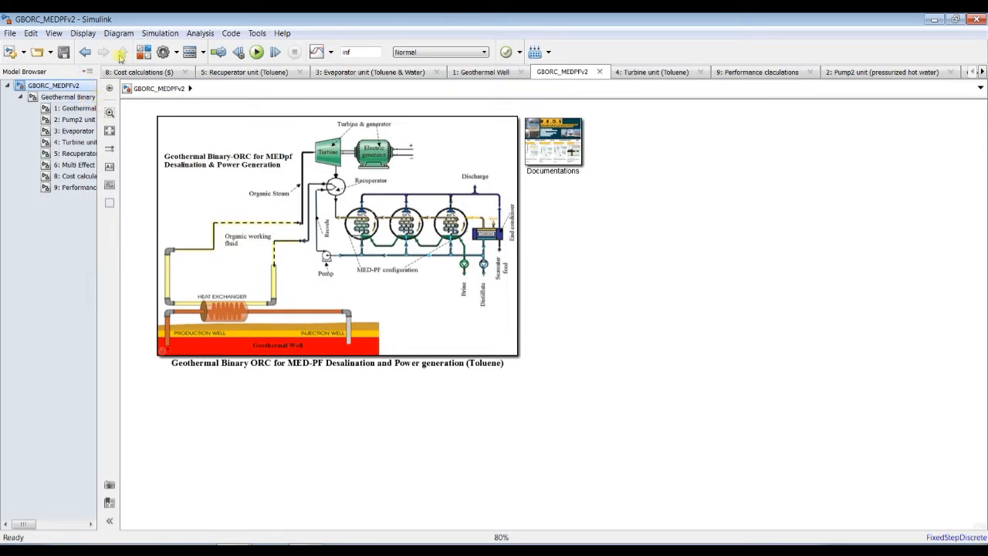
Hide the Model Browser and show it again
{"action": "left_click", "coordinate": [54, 33]}
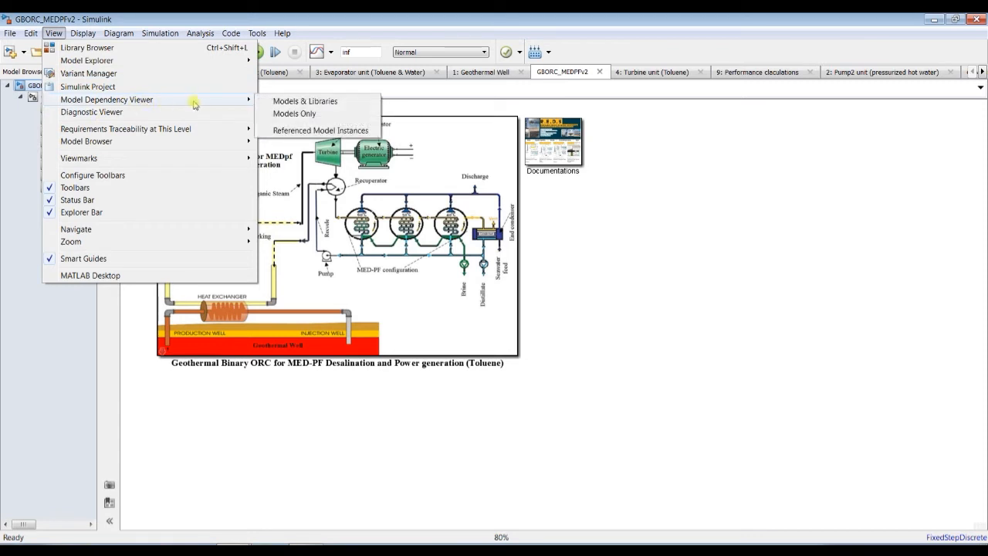
{"action": "mouse_move", "coordinate": [154, 143]}
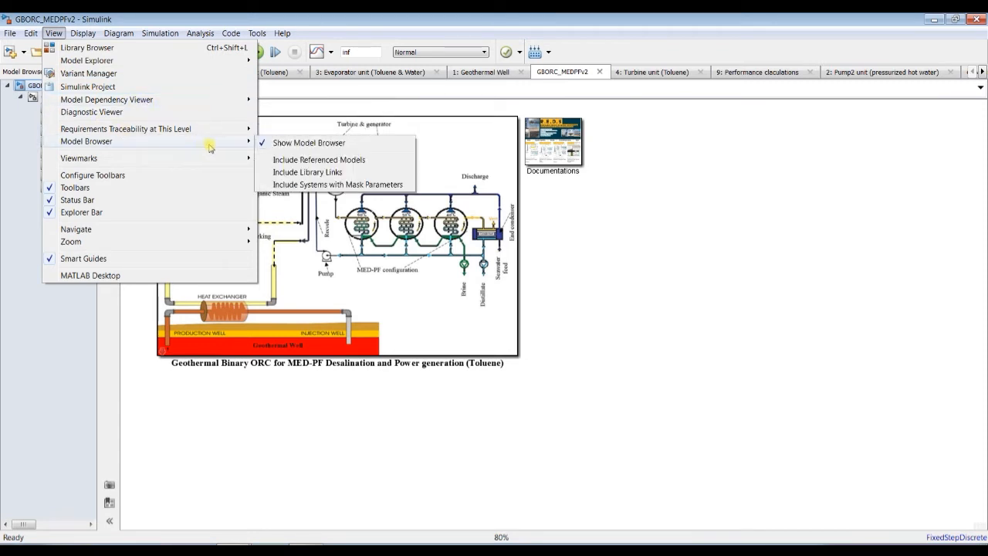
{"action": "left_click", "coordinate": [279, 142]}
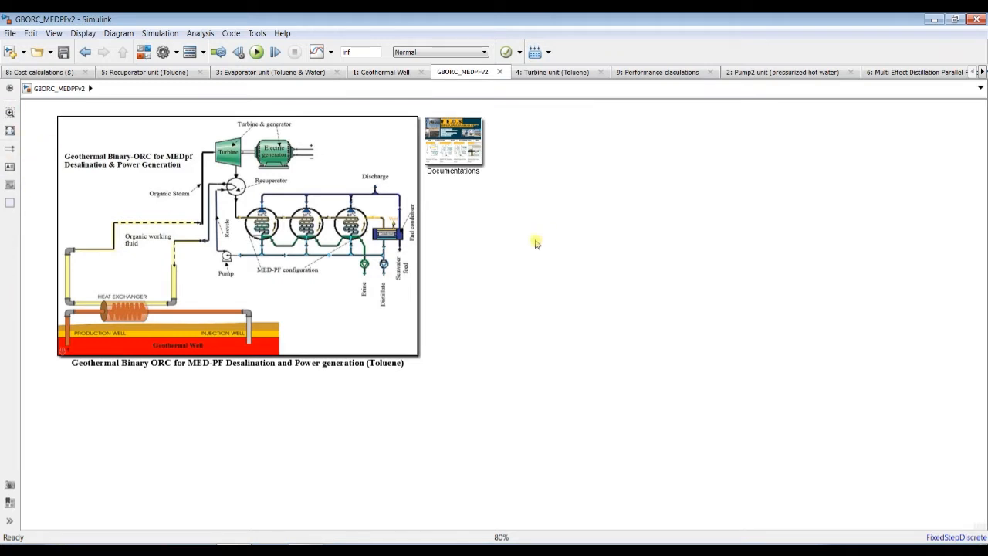
{"action": "left_click", "coordinate": [52, 34]}
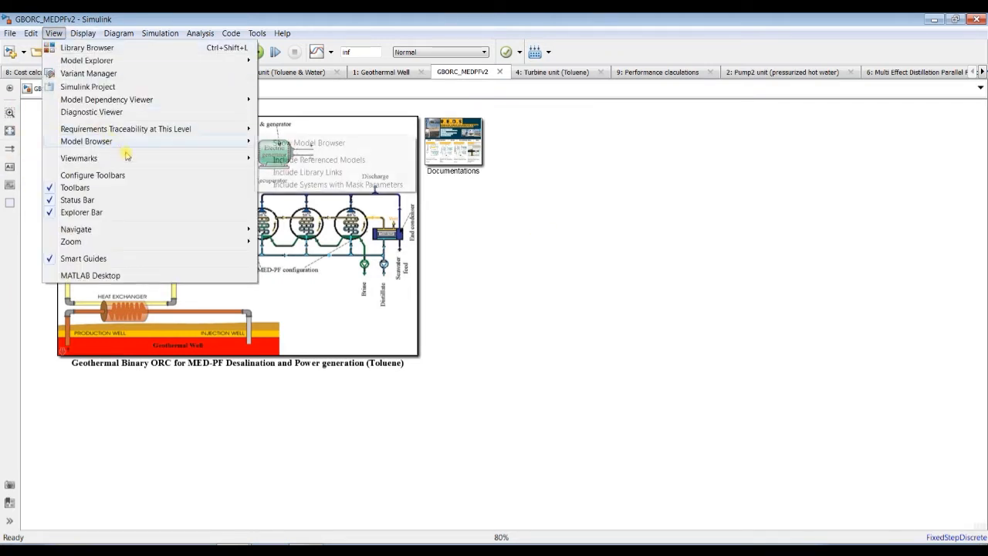
{"action": "mouse_move", "coordinate": [224, 141]}
{"action": "left_click", "coordinate": [293, 147]}
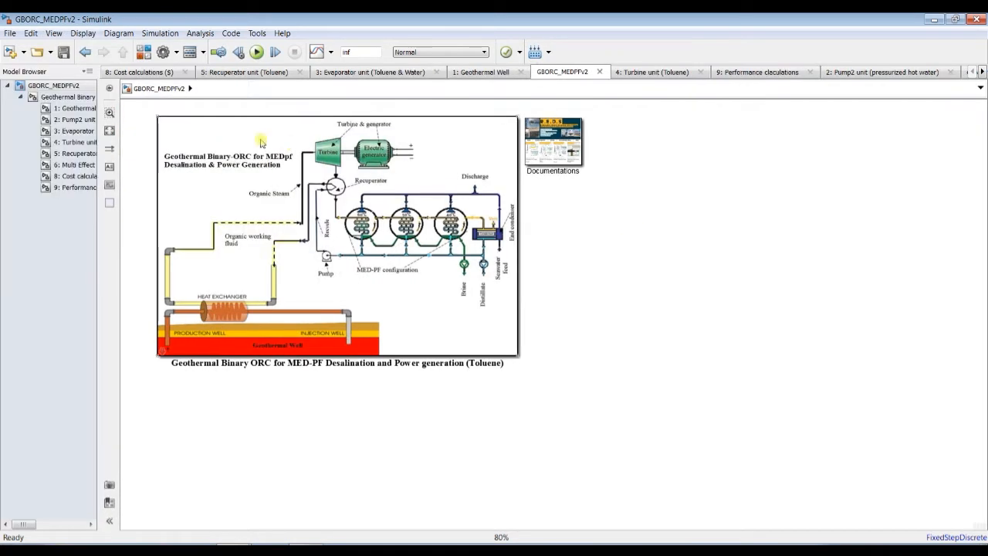
Include referenced models, library links and systems with mask parameters in the Model Browser
{"action": "left_click", "coordinate": [90, 74]}
{"action": "left_click", "coordinate": [89, 76]}
{"action": "left_click", "coordinate": [88, 71]}
{"action": "left_click", "coordinate": [92, 87]}
{"action": "left_click", "coordinate": [88, 73]}
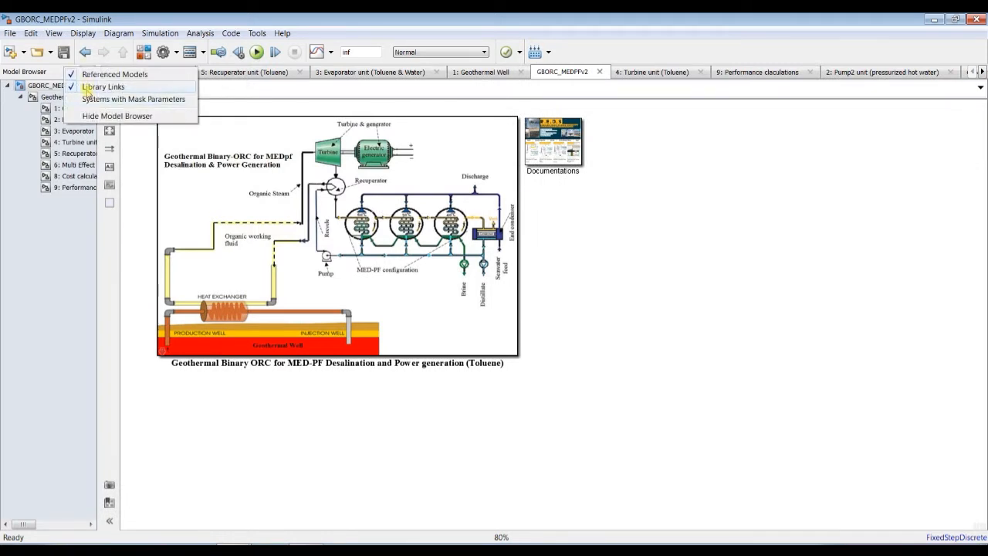
{"action": "left_click", "coordinate": [85, 99]}
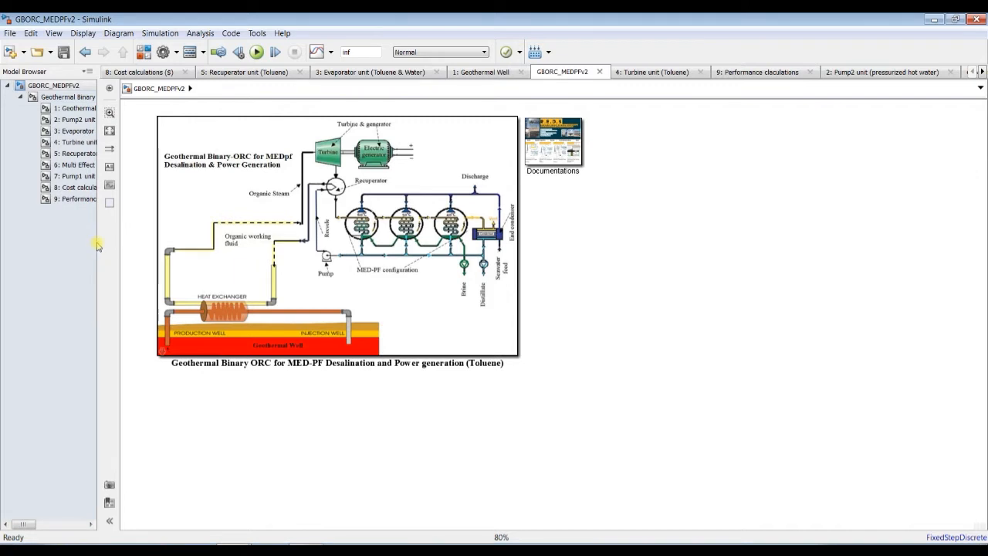
Widen the Model Browser to fit the full subsystem names and set the simulation stop time to 0
{"action": "left_click_drag", "start_coordinate": [98, 247], "coordinate": [238, 246]}
{"action": "double_click", "coordinate": [349, 52]}
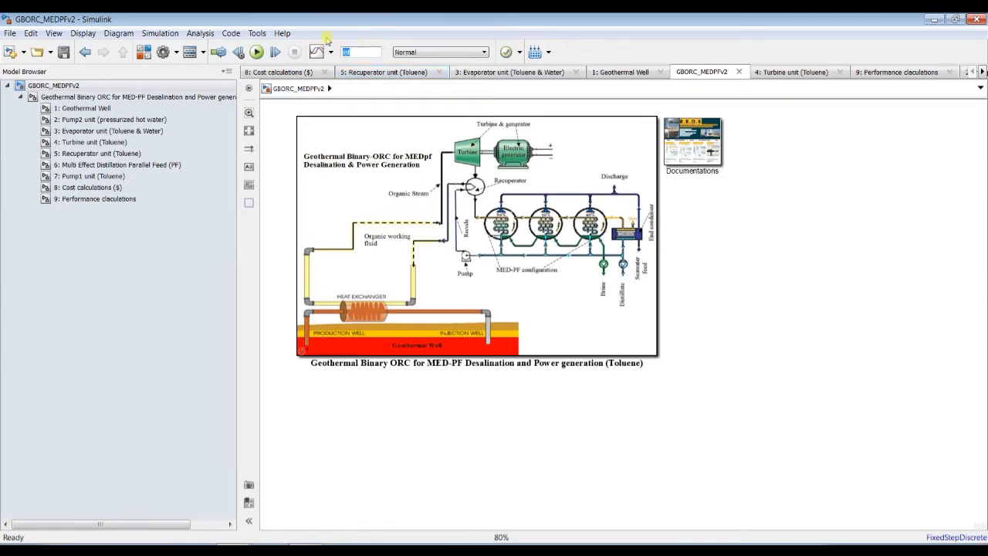
{"action": "type", "text": "0"}
Review the Geothermal Well, Pump2, Evaporator, Turbine and Recuperator subsystems one after another
{"action": "left_click", "coordinate": [90, 112]}
{"action": "left_click", "coordinate": [90, 121]}
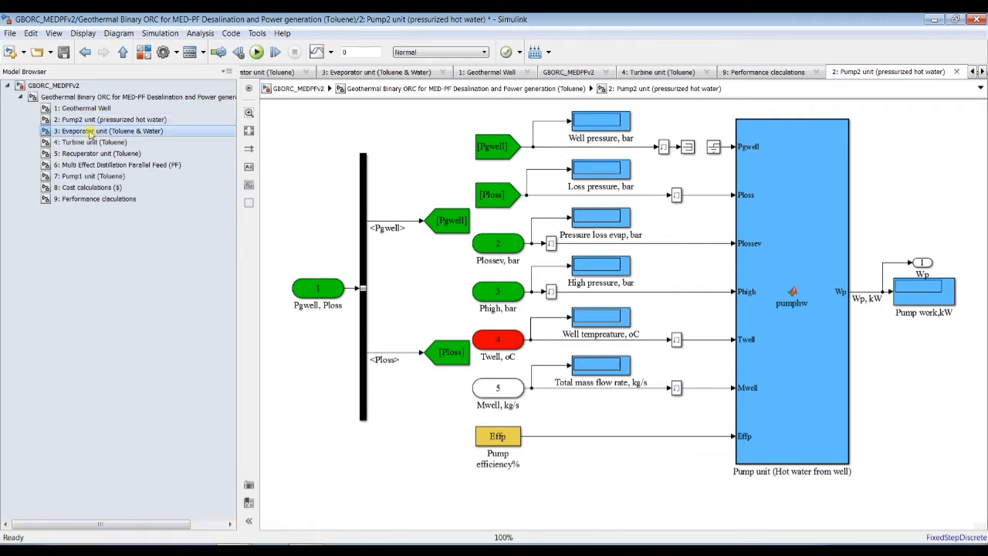
{"action": "left_click", "coordinate": [89, 132]}
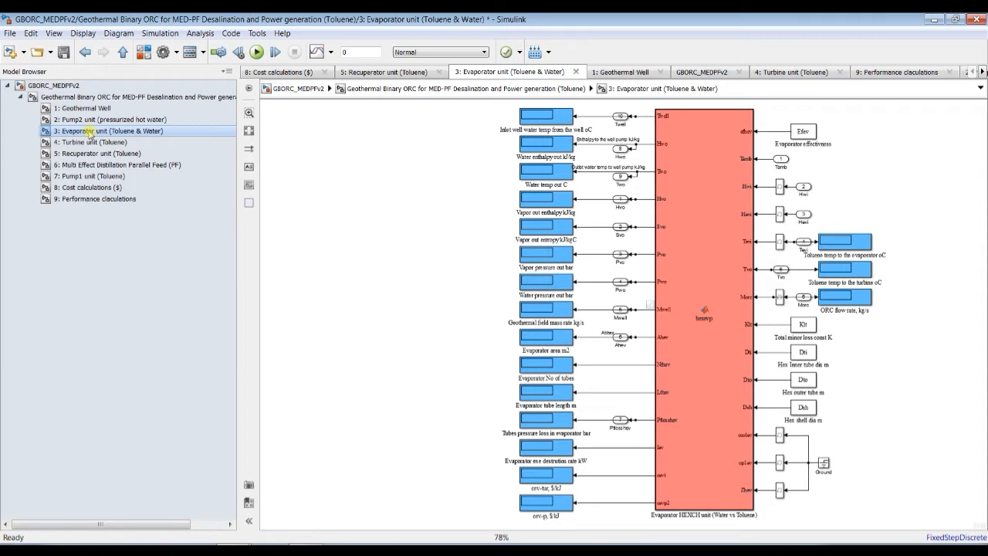
{"action": "left_click", "coordinate": [85, 143]}
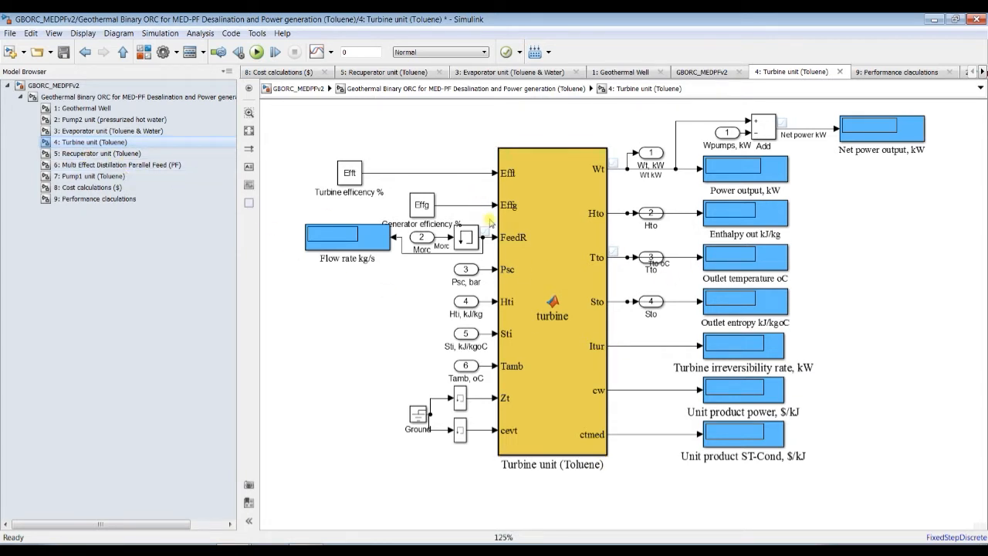
{"action": "left_click", "coordinate": [355, 240]}
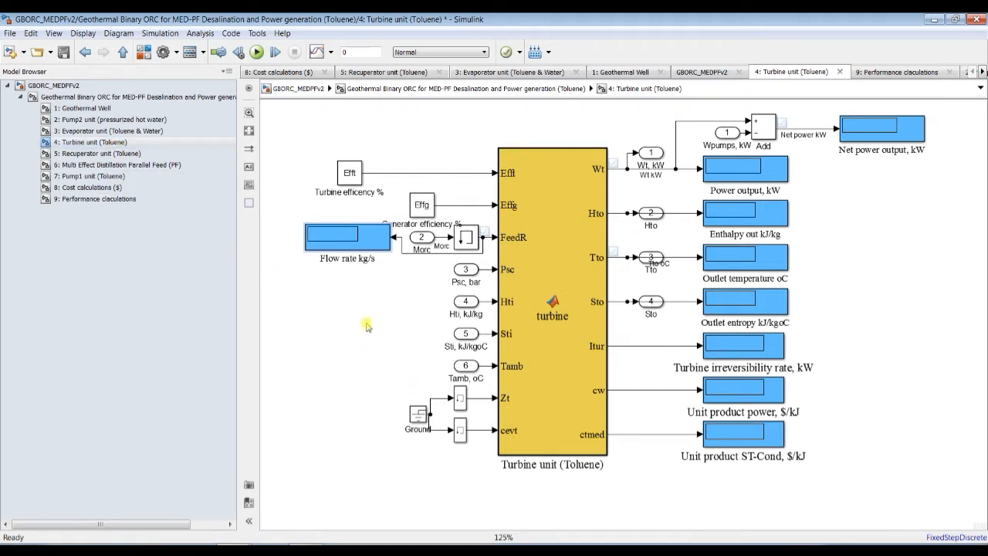
{"action": "left_click", "coordinate": [87, 154]}
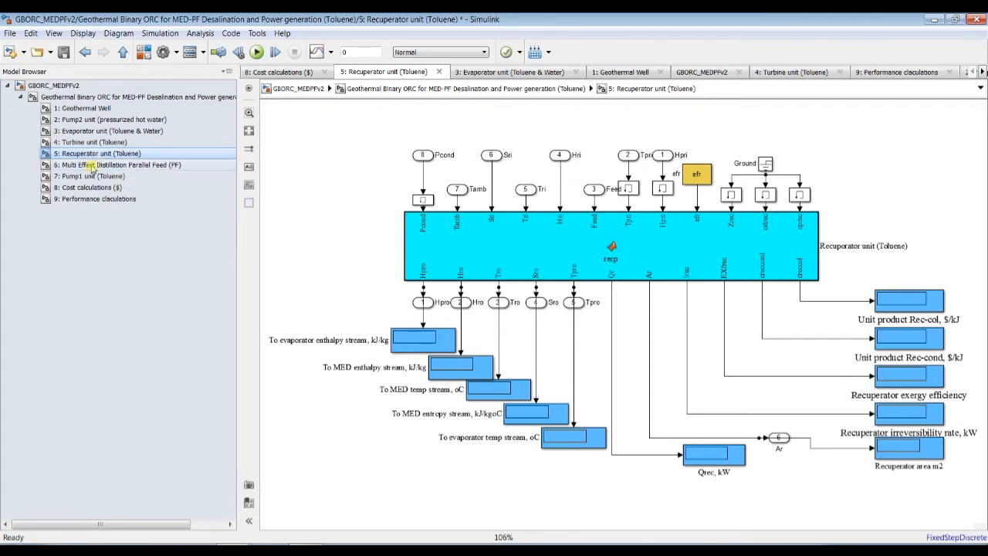
Examine the Multi Effect Distillation Parallel Feed subsystem, including its brine, distillate and feed pump units and the exergy and thermoeconomic analysis block
{"action": "left_click", "coordinate": [92, 166]}
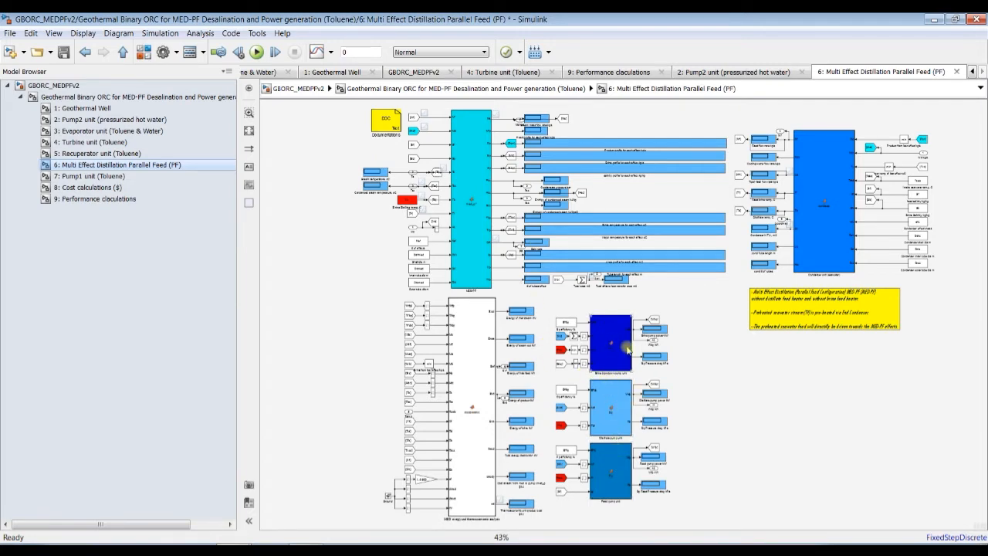
{"action": "scroll", "coordinate": [627, 350], "scroll_direction": "up", "scroll_amount": 5}
{"action": "scroll", "coordinate": [610, 357], "scroll_direction": "down", "scroll_amount": 3}
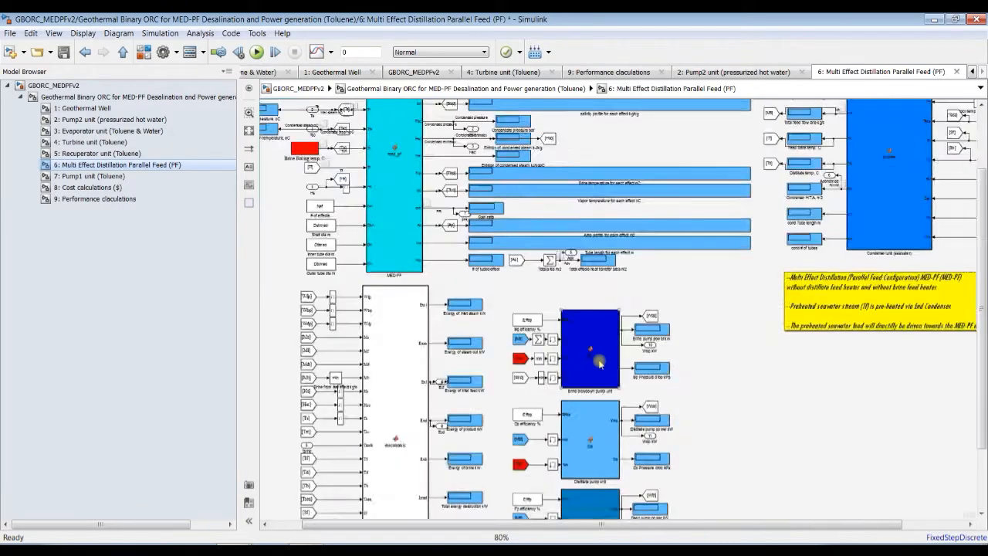
{"action": "scroll", "coordinate": [596, 471], "scroll_direction": "up", "scroll_amount": 4}
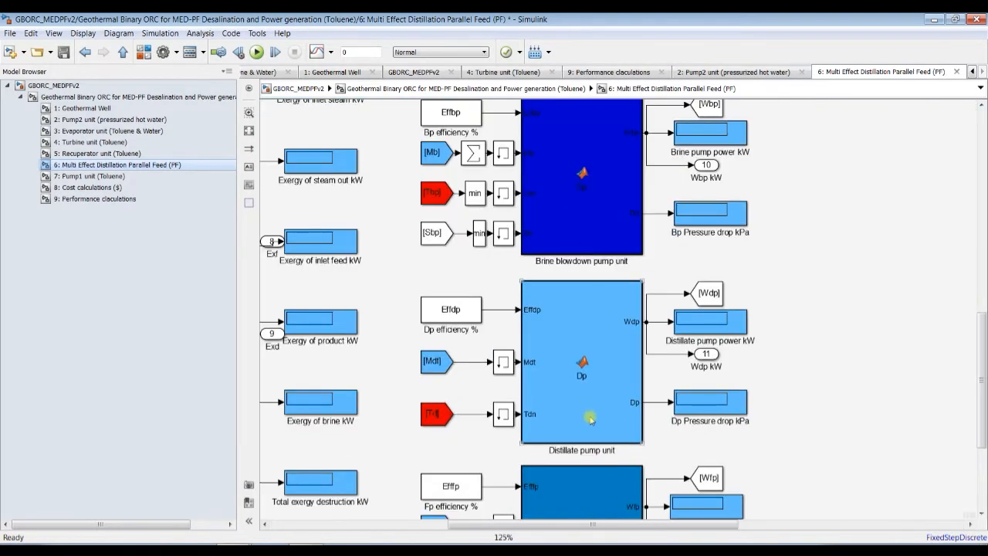
{"action": "scroll", "coordinate": [589, 432], "scroll_direction": "down", "scroll_amount": 4}
{"action": "scroll", "coordinate": [587, 517], "scroll_direction": "up", "scroll_amount": 2}
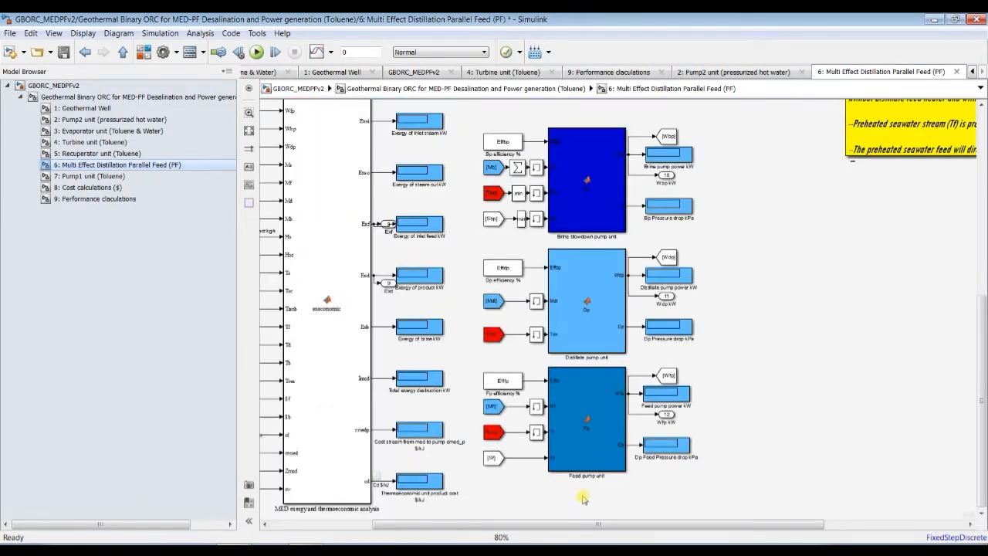
{"action": "scroll", "coordinate": [584, 498], "scroll_direction": "up", "scroll_amount": 1}
{"action": "scroll", "coordinate": [561, 378], "scroll_direction": "down", "scroll_amount": 3}
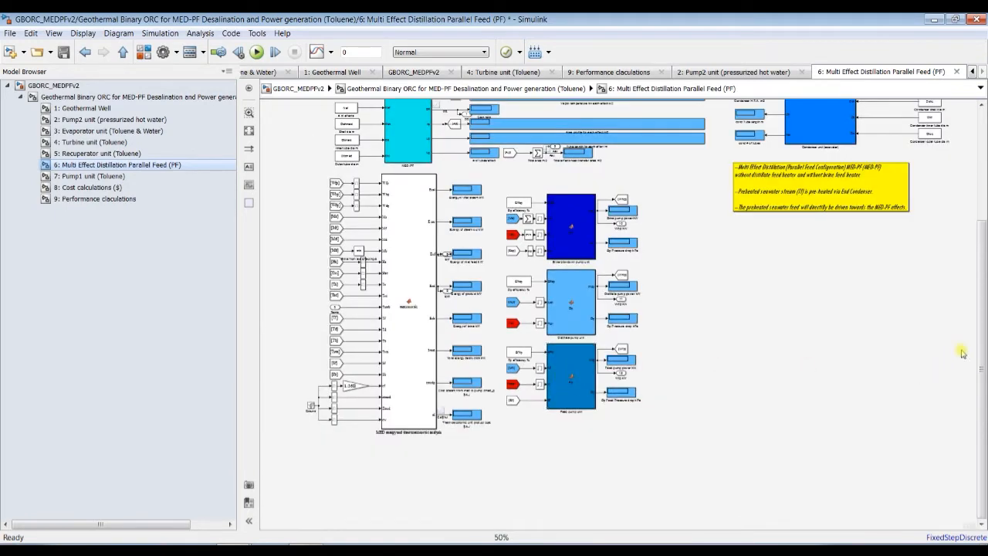
{"action": "left_click_drag", "start_coordinate": [983, 362], "coordinate": [982, 294]}
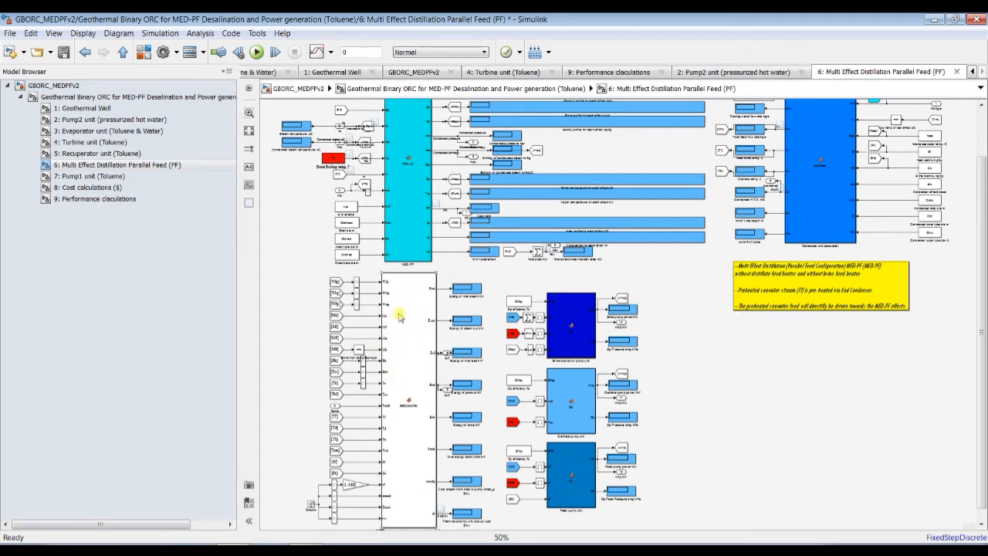
{"action": "scroll", "coordinate": [429, 320], "scroll_direction": "up", "scroll_amount": 5}
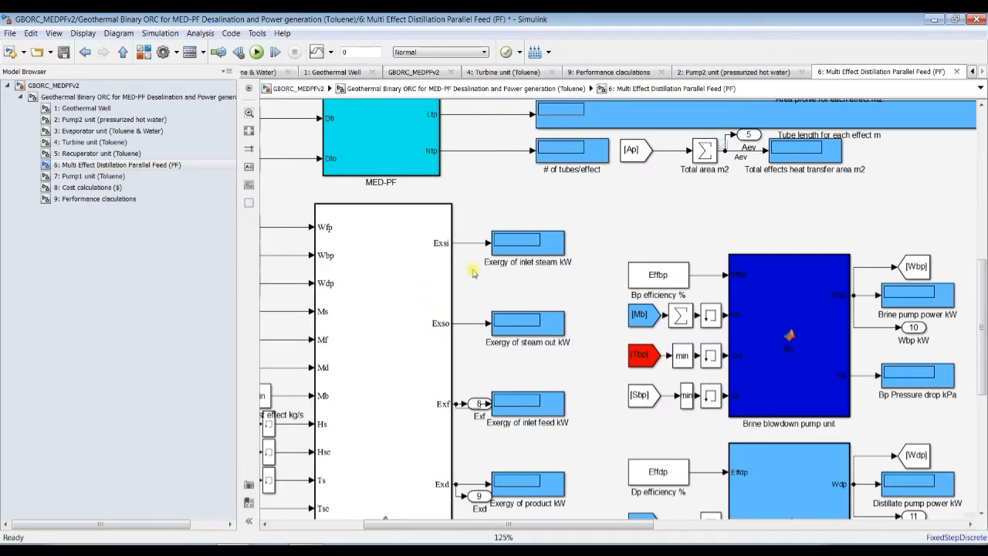
Examine the seawater condenser unit and the configuration notes in the Multi Effect Distillation Parallel Feed subsystem
{"action": "key", "text": "space"}
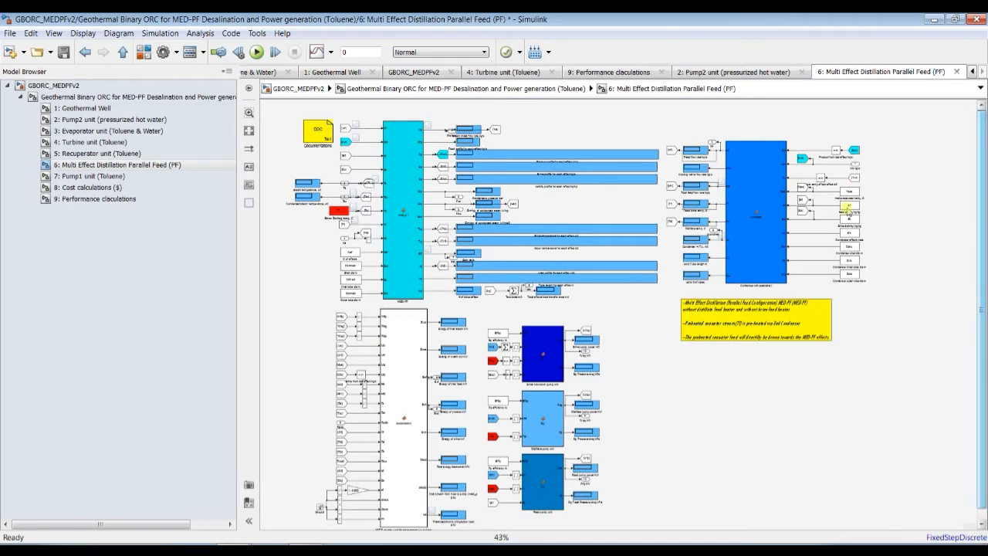
{"action": "scroll", "coordinate": [782, 158], "scroll_direction": "up", "scroll_amount": 3}
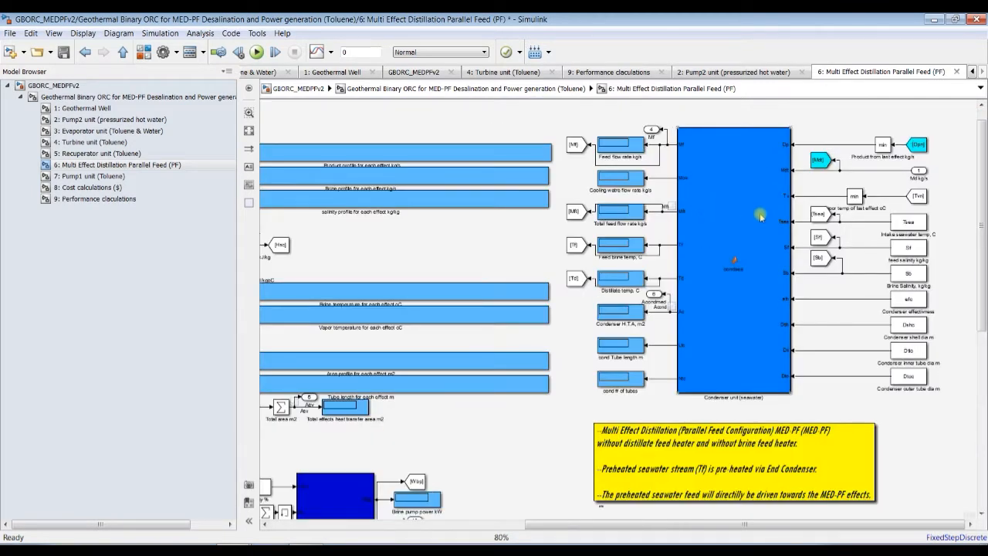
{"action": "key", "text": "space"}
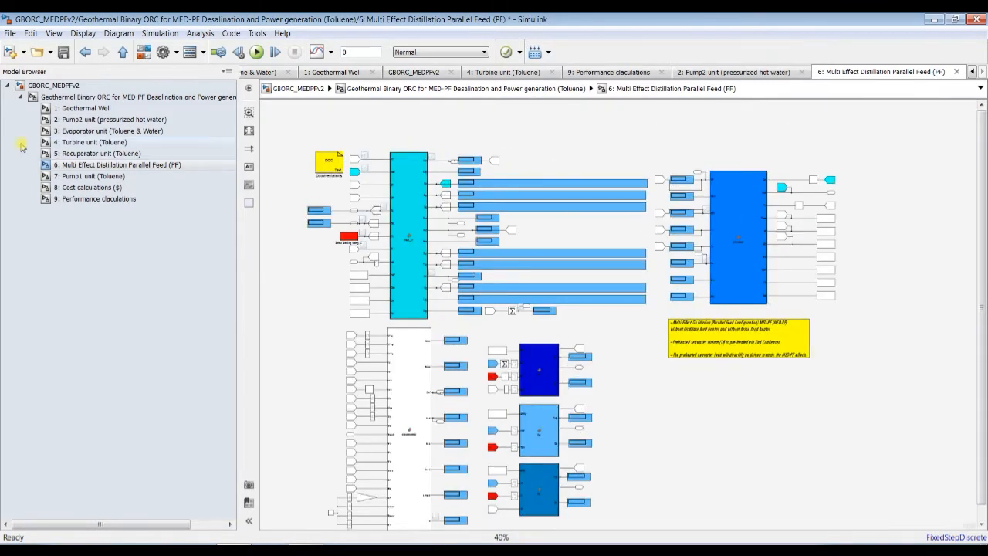
Review the Pump1, Cost calculations and Performance calculations subsystems, including the performance block's inputs and result displays
{"action": "left_click", "coordinate": [71, 176]}
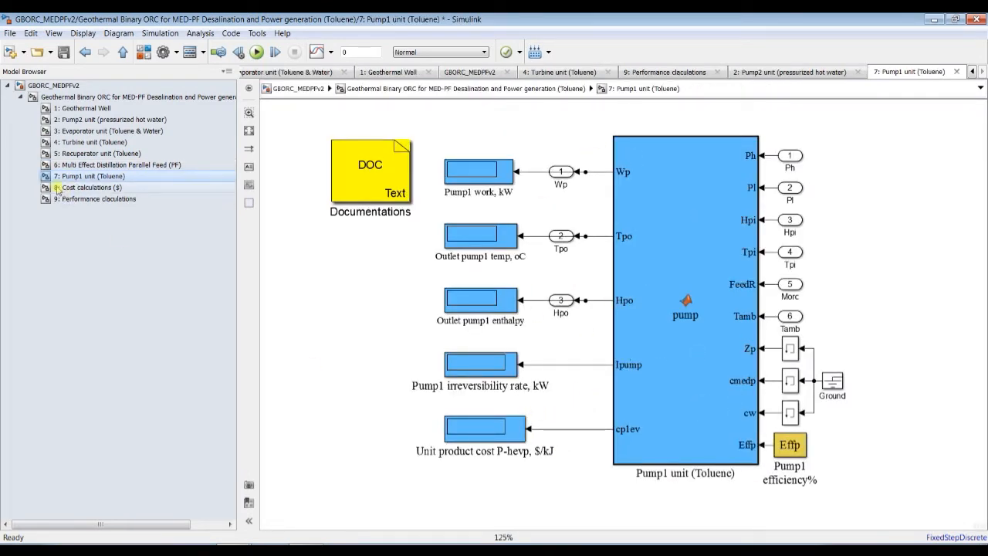
{"action": "left_click", "coordinate": [93, 187]}
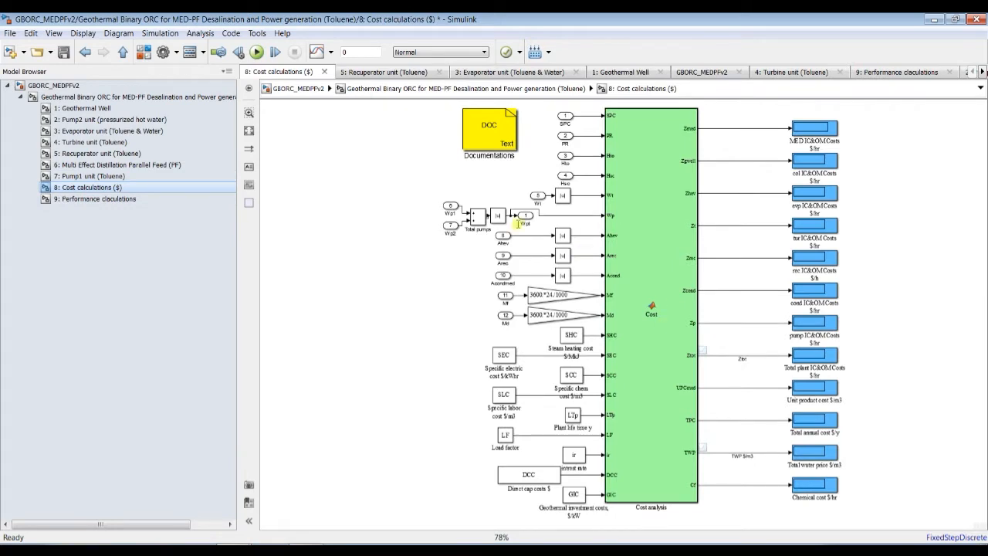
{"action": "left_click", "coordinate": [66, 199]}
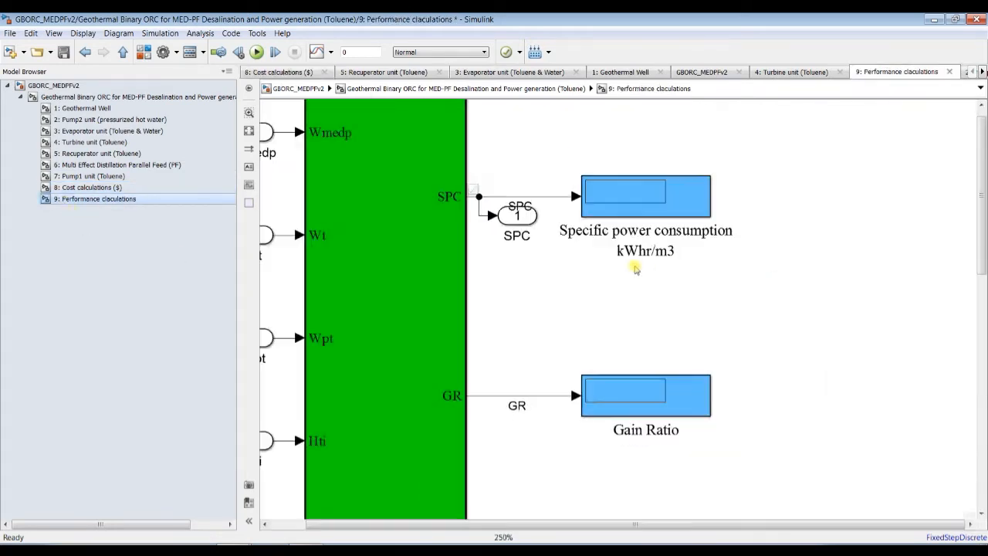
{"action": "scroll", "coordinate": [636, 269], "scroll_direction": "down", "scroll_amount": 1}
{"action": "left_click", "coordinate": [250, 132]}
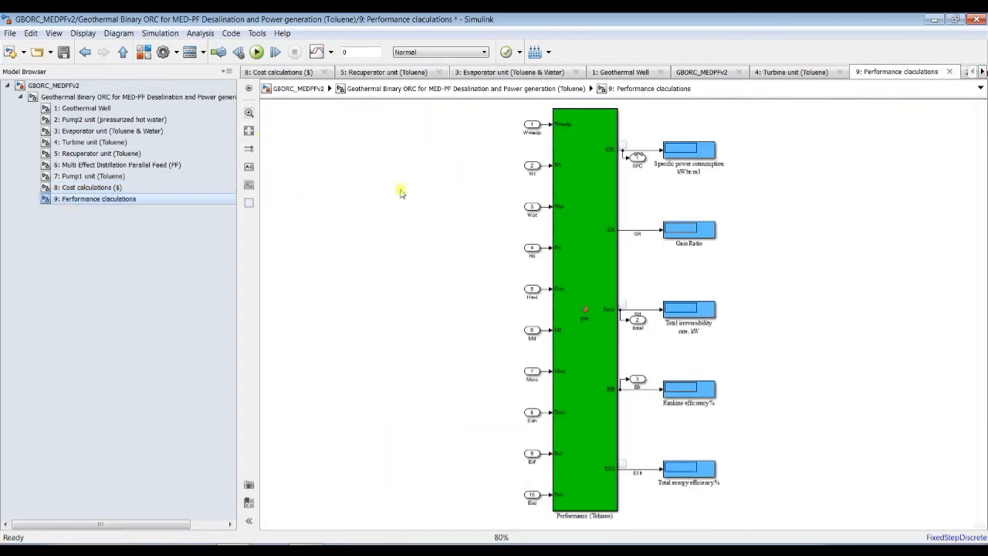
{"action": "scroll", "coordinate": [714, 130], "scroll_direction": "up", "scroll_amount": 2}
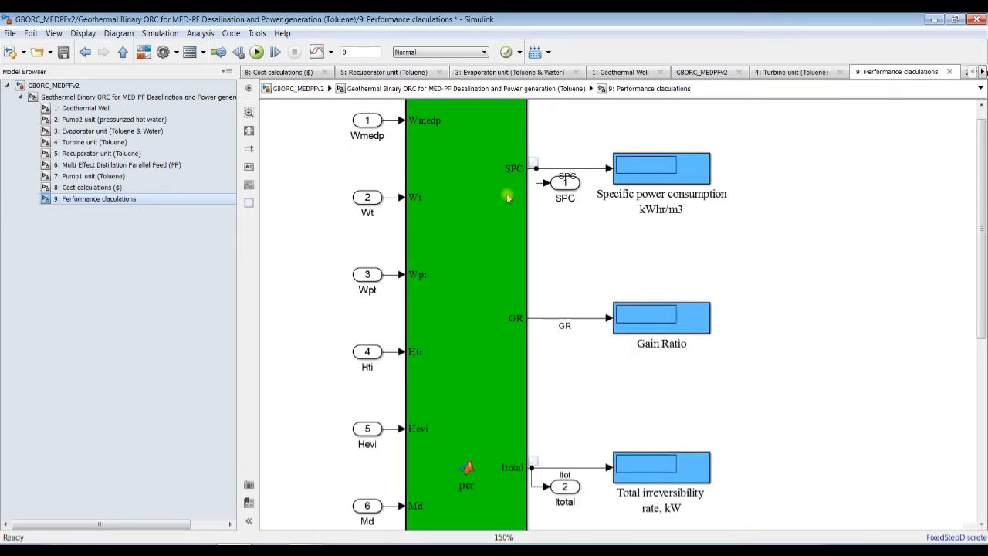
{"action": "scroll", "coordinate": [529, 318], "scroll_direction": "down", "scroll_amount": 1}
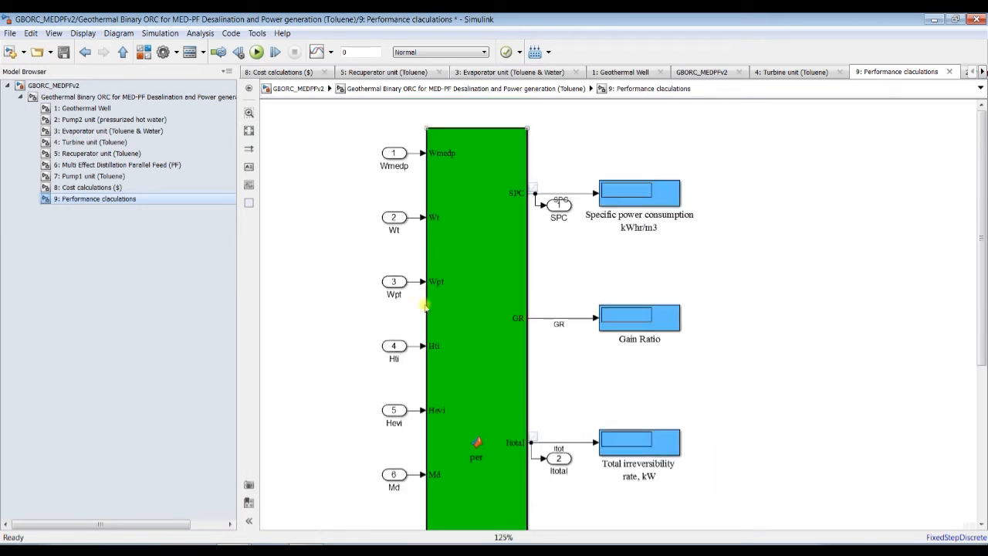
Examine the full plant subsystem diagram, from the geothermal well and pump units to the Multi Effect Distillation block
{"action": "left_click", "coordinate": [68, 97]}
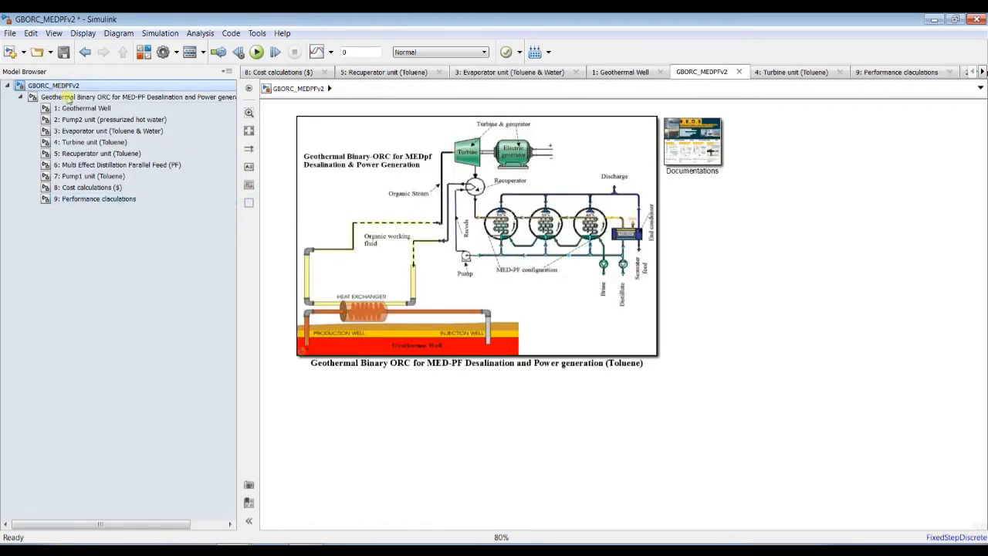
{"action": "left_click", "coordinate": [74, 98]}
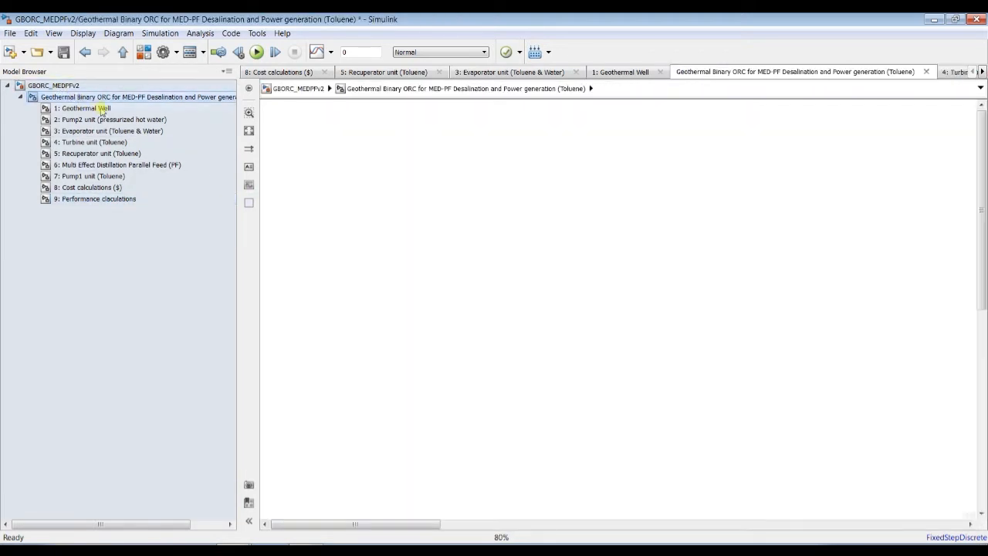
{"action": "left_click", "coordinate": [250, 131]}
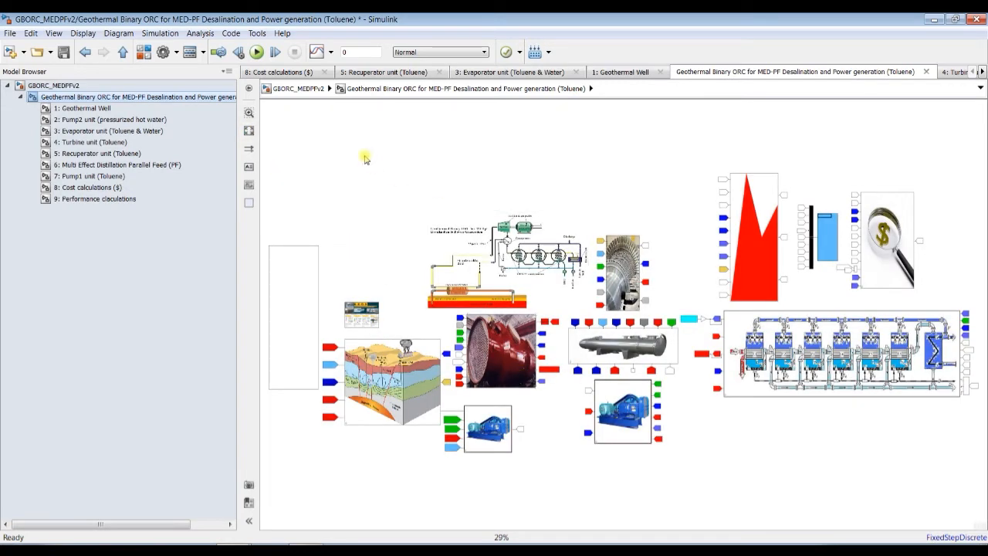
{"action": "scroll", "coordinate": [332, 172], "scroll_direction": "up", "scroll_amount": 4}
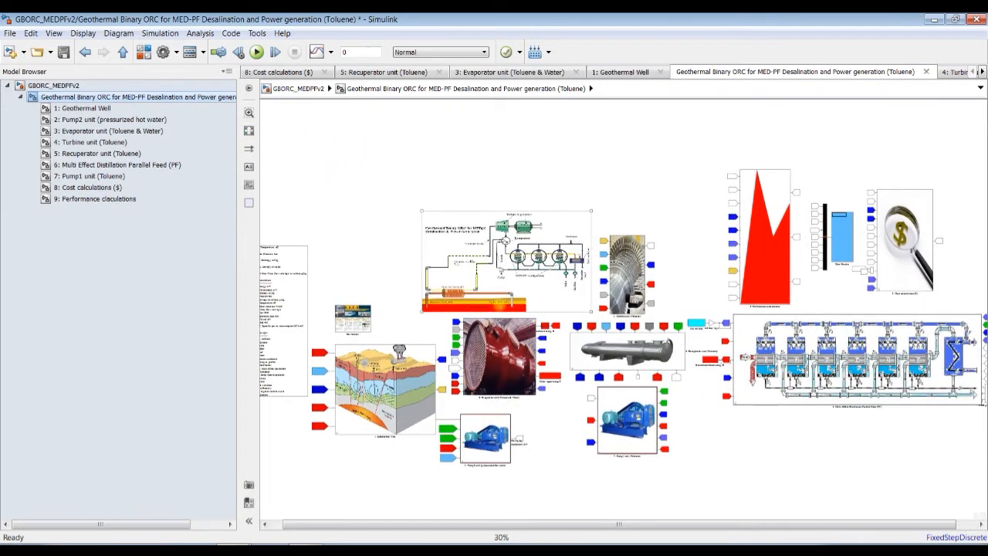
{"action": "scroll", "coordinate": [422, 419], "scroll_direction": "down", "scroll_amount": 2}
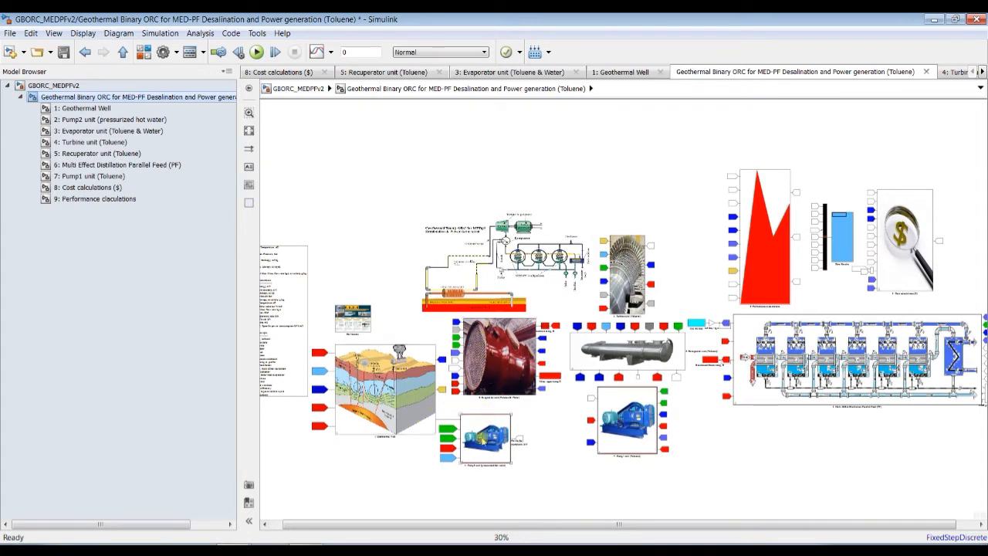
{"action": "left_click", "coordinate": [396, 395]}
{"action": "scroll", "coordinate": [984, 432], "scroll_direction": "up", "scroll_amount": 5}
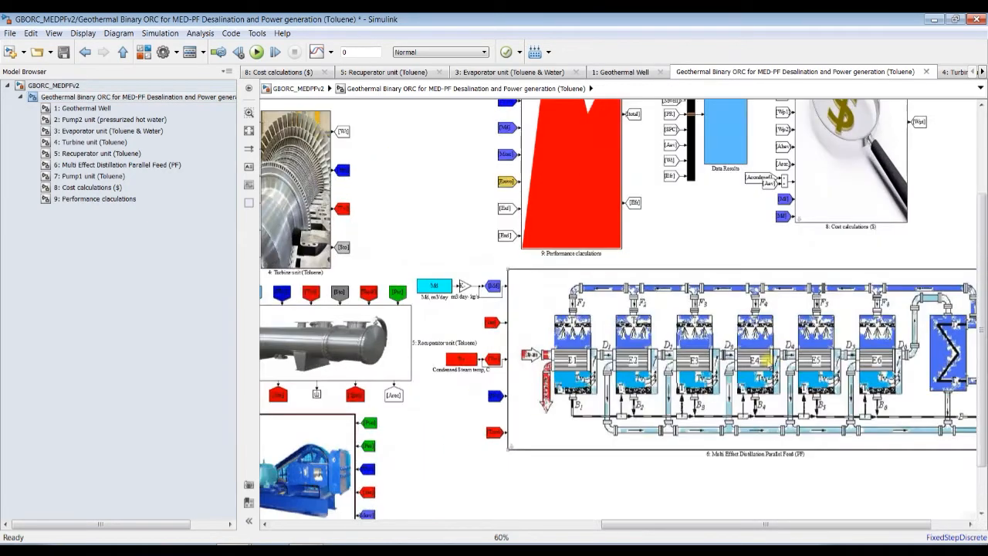
{"action": "scroll", "coordinate": [769, 362], "scroll_direction": "down", "scroll_amount": 5}
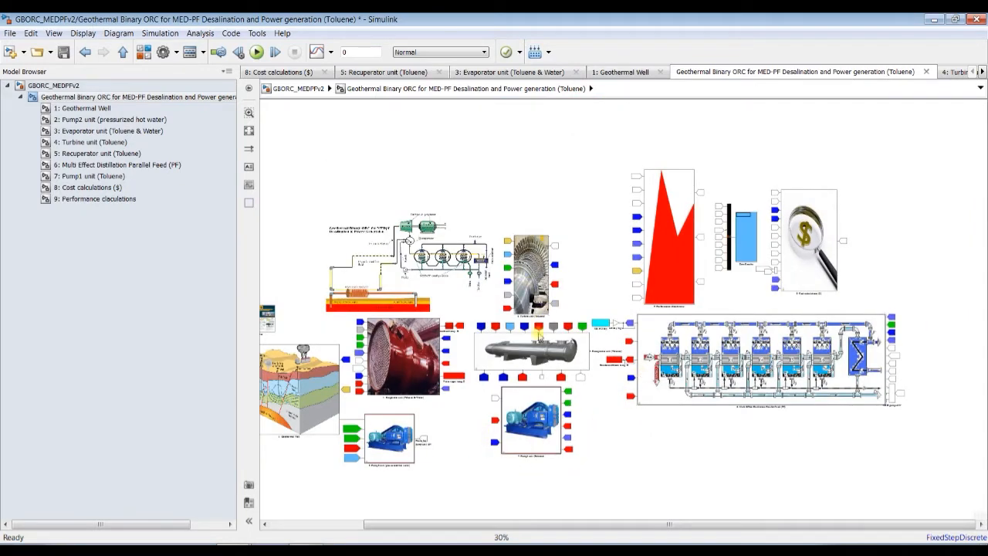
Examine the turbine, recuperator and MED-PF flow paths in the process schematic inside the plant subsystem
{"action": "scroll", "coordinate": [392, 227], "scroll_direction": "up", "scroll_amount": 10}
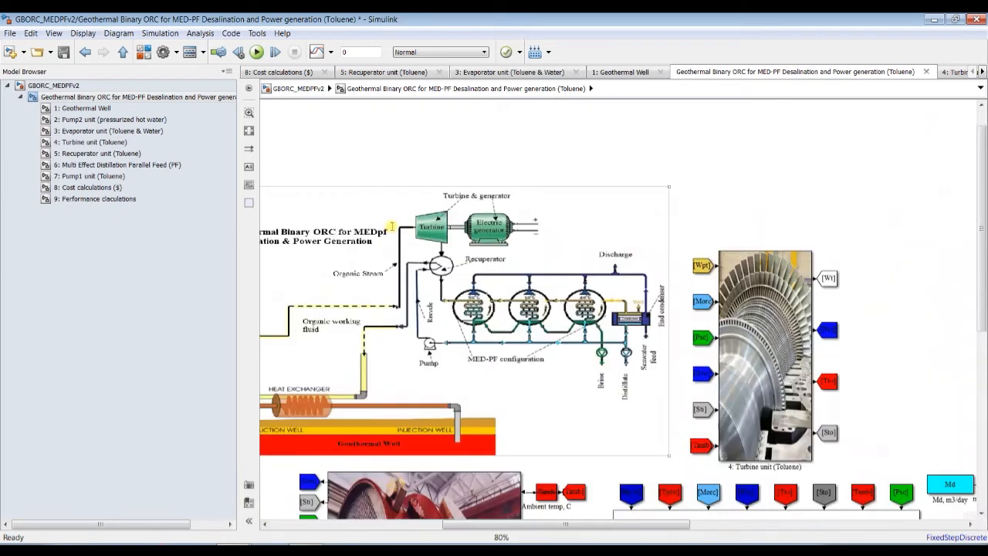
{"action": "scroll", "coordinate": [392, 227], "scroll_direction": "up", "scroll_amount": 2}
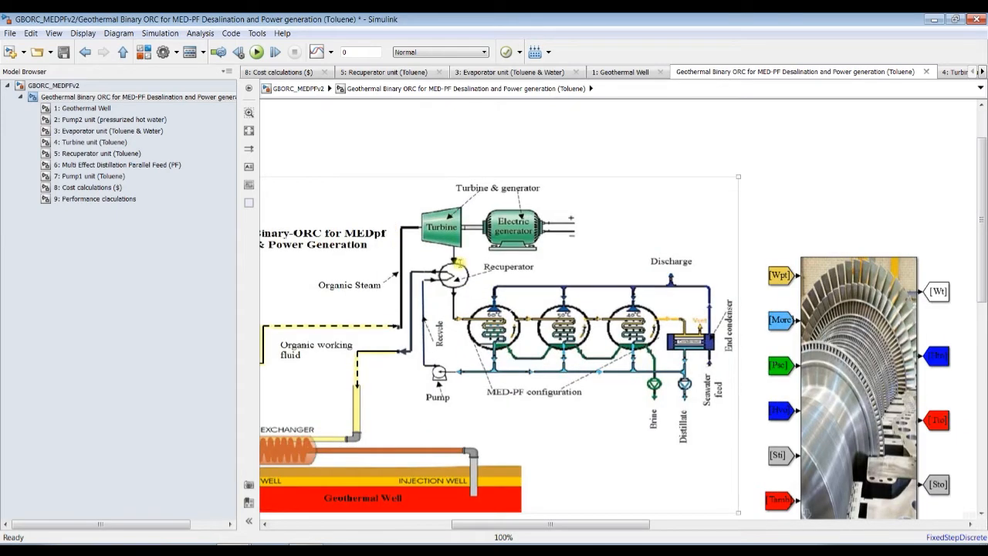
{"action": "scroll", "coordinate": [454, 275], "scroll_direction": "down", "scroll_amount": 1}
{"action": "scroll", "coordinate": [454, 275], "scroll_direction": "up", "scroll_amount": 2}
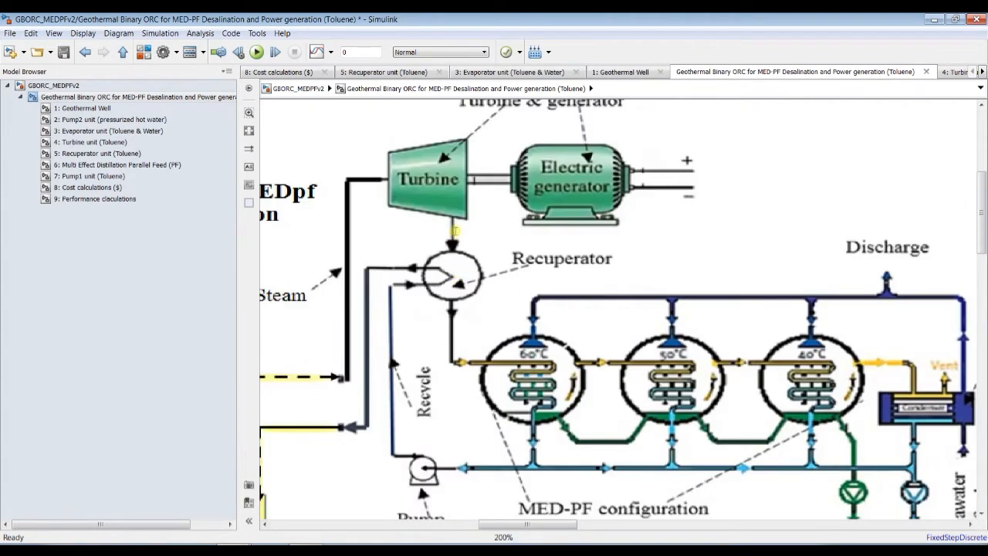
{"action": "scroll", "coordinate": [291, 492], "scroll_direction": "down", "scroll_amount": 5}
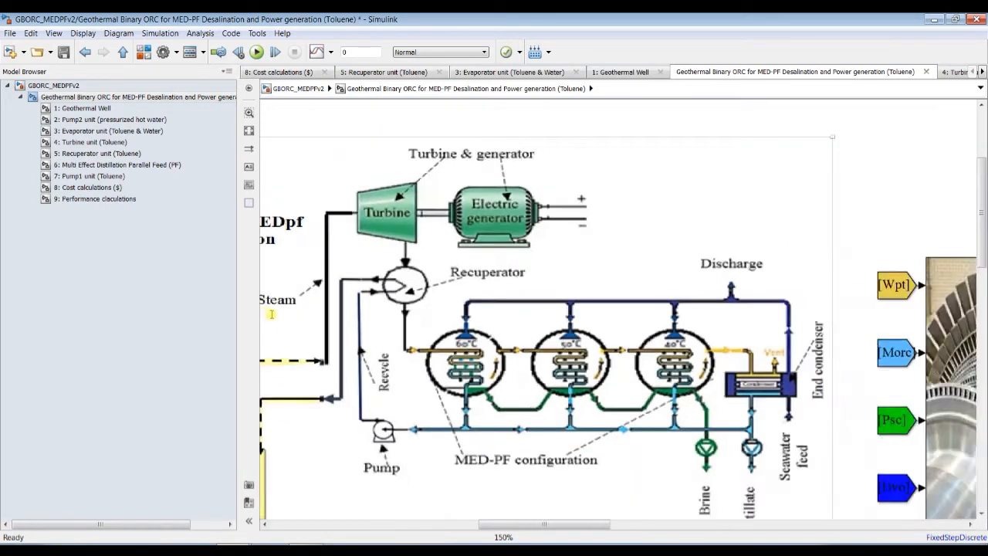
Return to the top level of GBORC_MEDPFv2 and narrow the Model Browser to enlarge the diagram area
{"action": "left_click", "coordinate": [53, 85]}
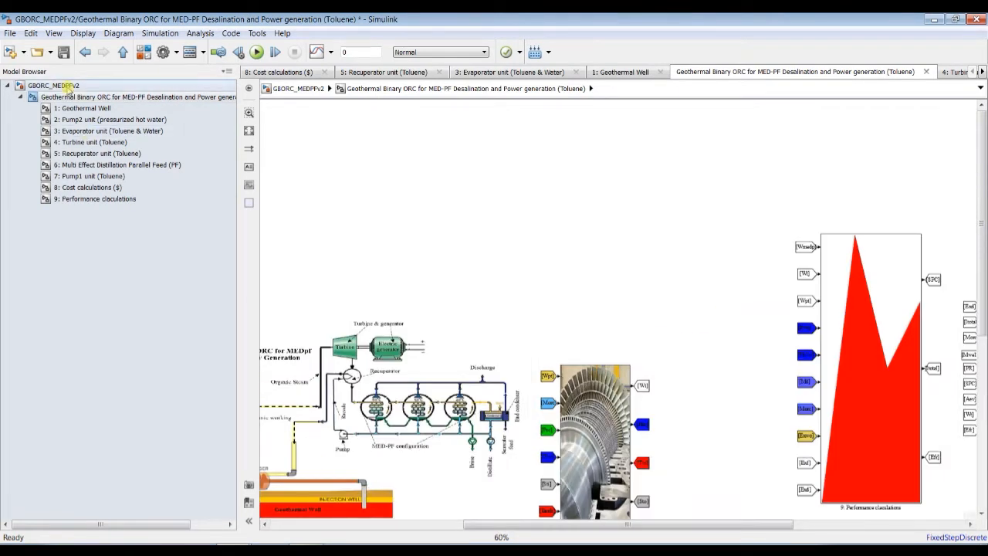
{"action": "scroll", "coordinate": [464, 166], "scroll_direction": "up", "scroll_amount": 1}
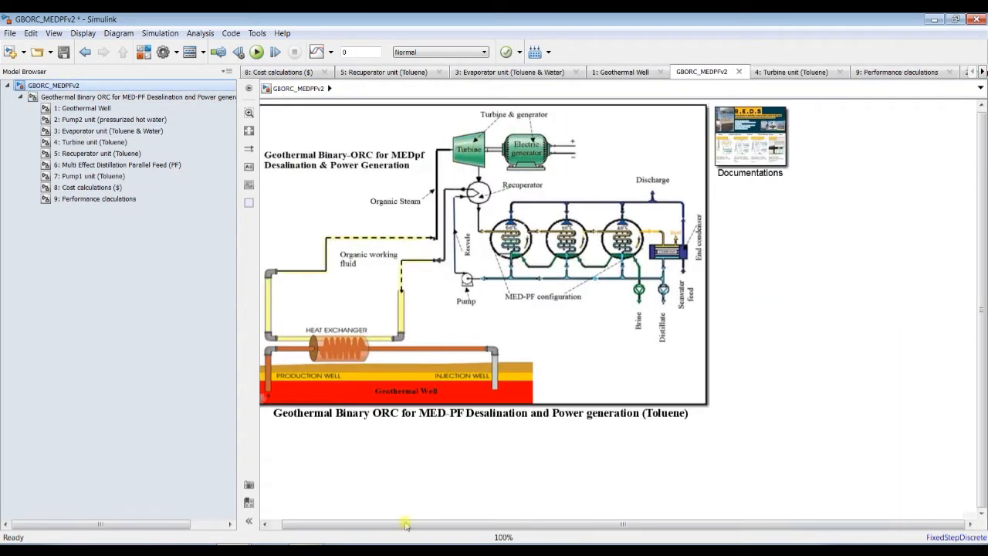
{"action": "left_click_drag", "start_coordinate": [401, 525], "coordinate": [360, 524]}
{"action": "left_click_drag", "start_coordinate": [238, 332], "coordinate": [120, 315]}
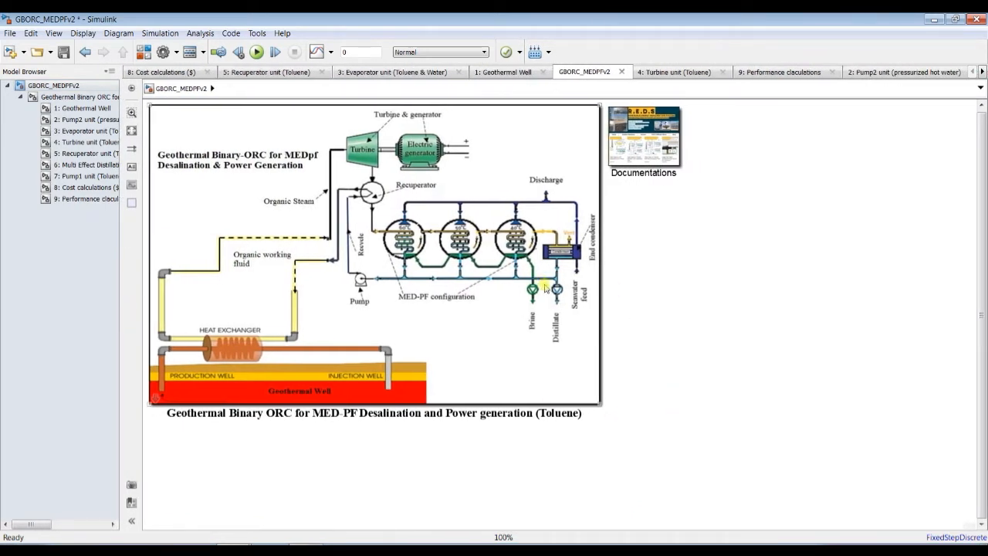
Examine the complete geothermal binary ORC and MED-PF process schematic at the top level of the model
{"action": "scroll", "coordinate": [684, 463], "scroll_direction": "down", "scroll_amount": 2}
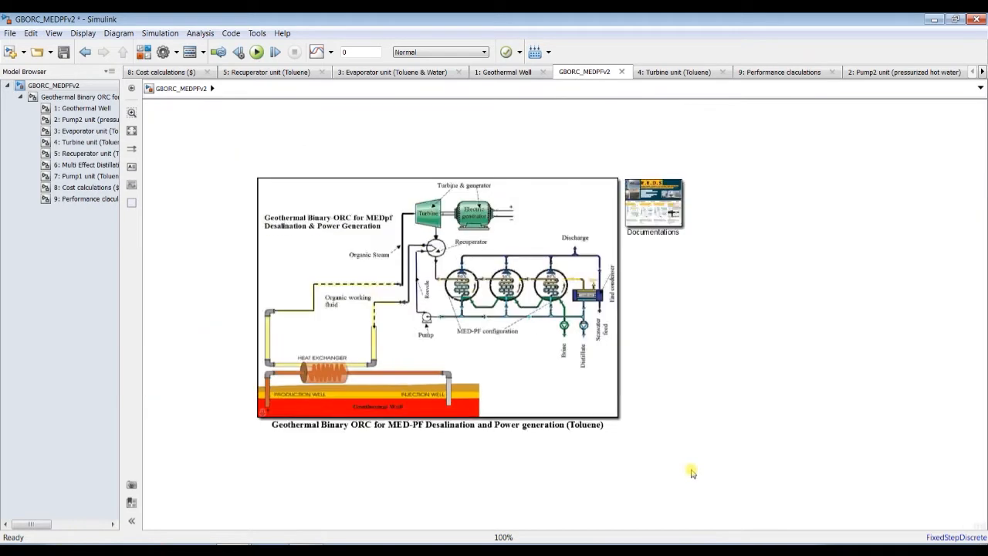
{"action": "scroll", "coordinate": [521, 363], "scroll_direction": "up", "scroll_amount": 2}
{"action": "scroll", "coordinate": [496, 223], "scroll_direction": "down", "scroll_amount": 1}
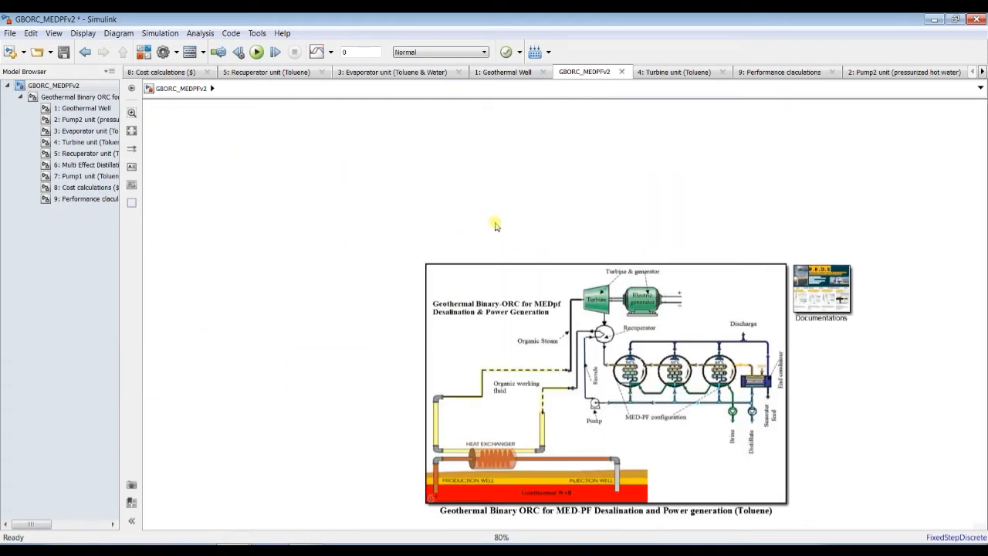
{"action": "scroll", "coordinate": [588, 410], "scroll_direction": "up", "scroll_amount": 1}
{"action": "scroll", "coordinate": [927, 463], "scroll_direction": "down", "scroll_amount": 1}
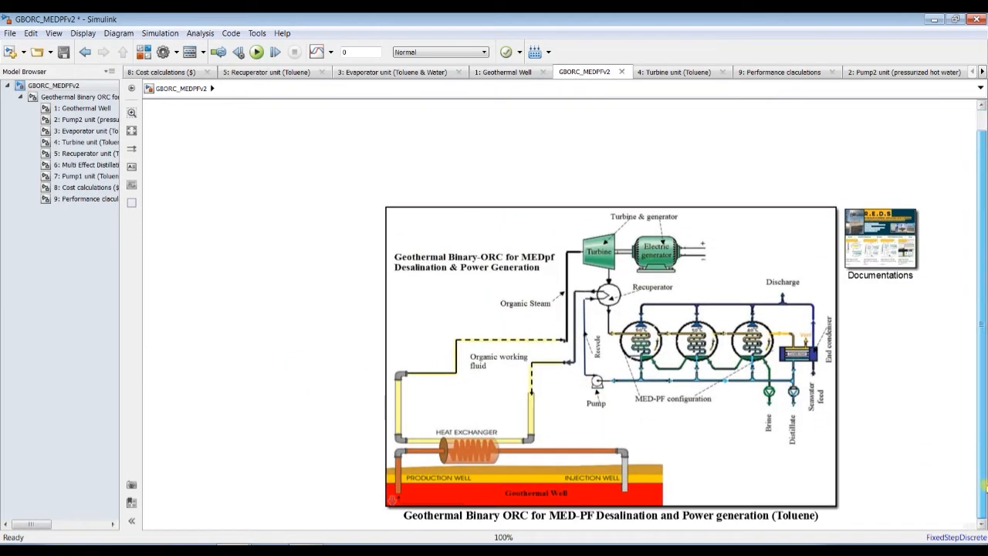
{"action": "scroll", "coordinate": [856, 448], "scroll_direction": "down", "scroll_amount": 1}
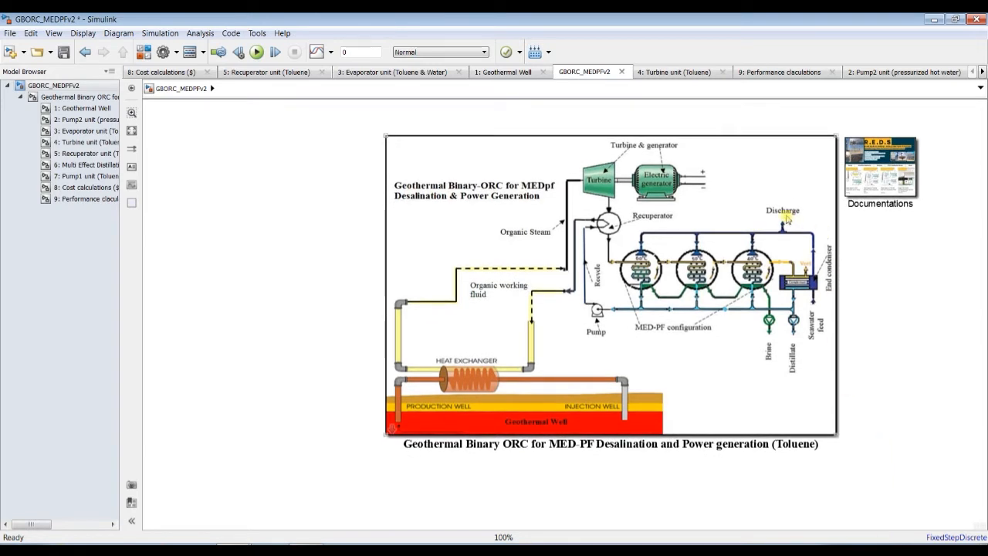
{"action": "scroll", "coordinate": [787, 217], "scroll_direction": "up", "scroll_amount": 1}
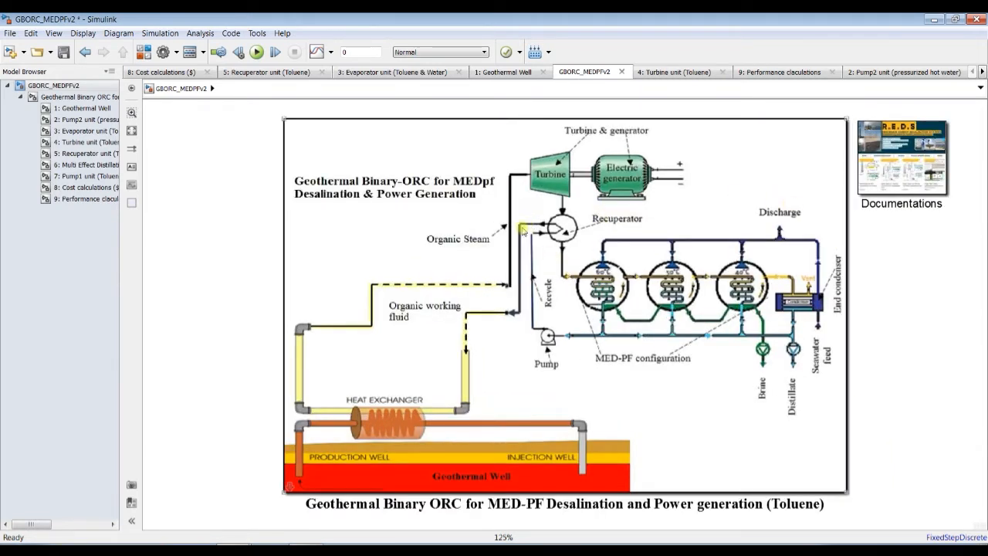
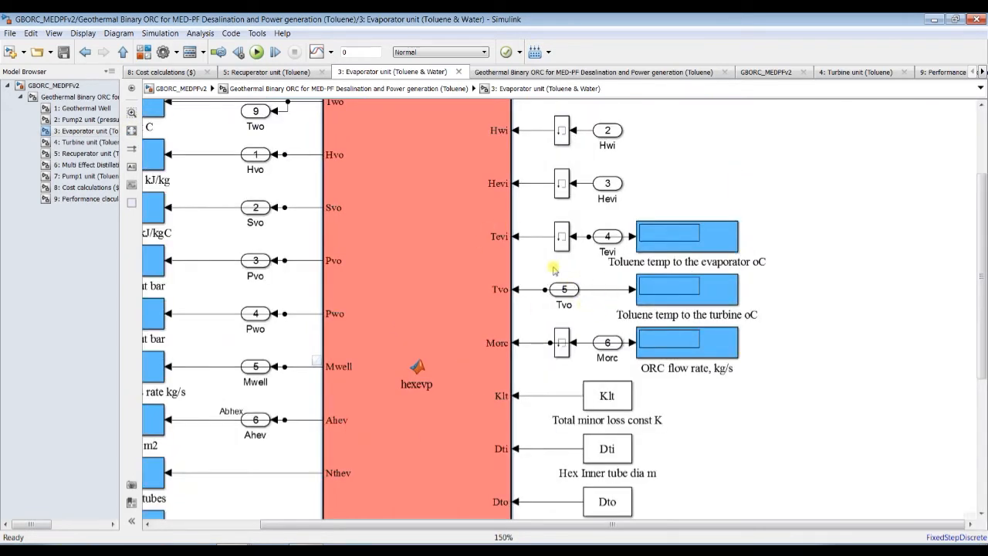
Examine the Turbine unit subsystem, including its power output and net power output displays
{"action": "left_click", "coordinate": [70, 143]}
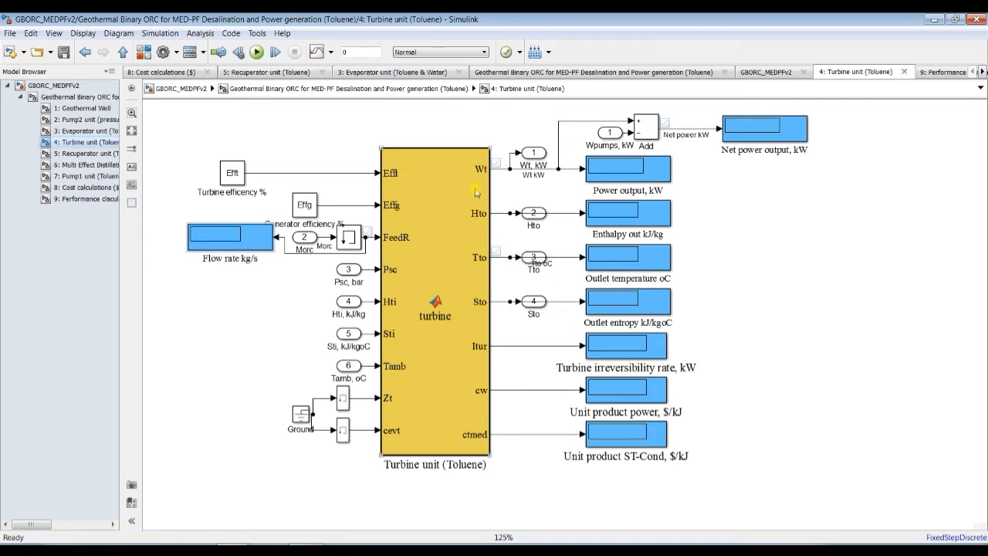
{"action": "scroll", "coordinate": [823, 117], "scroll_direction": "up", "scroll_amount": 5}
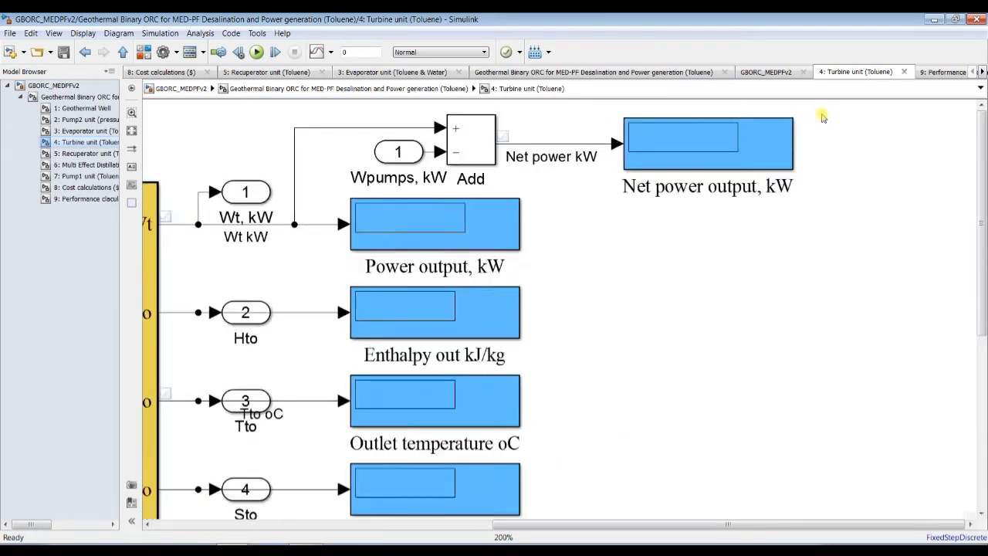
{"action": "scroll", "coordinate": [701, 152], "scroll_direction": "down", "scroll_amount": 7}
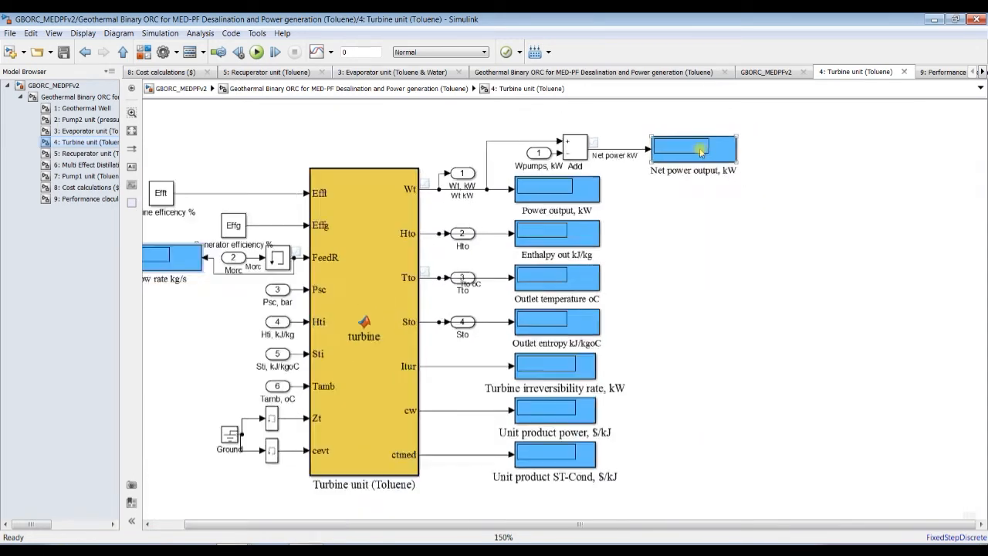
{"action": "scroll", "coordinate": [701, 152], "scroll_direction": "up", "scroll_amount": 2}
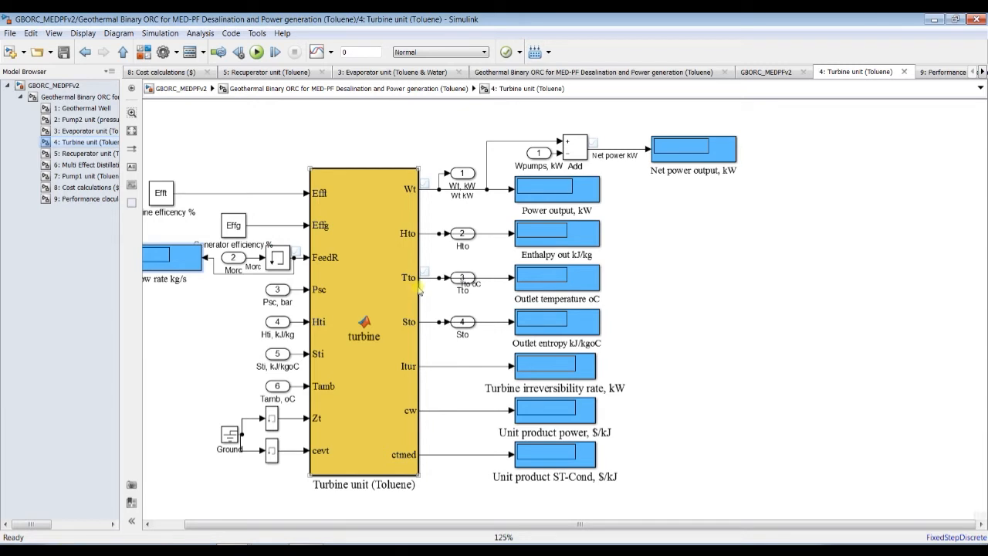
Review the Recuperator unit subsystem, then inspect the recuperator's stream connections in the top-level schematic
{"action": "left_click", "coordinate": [82, 153]}
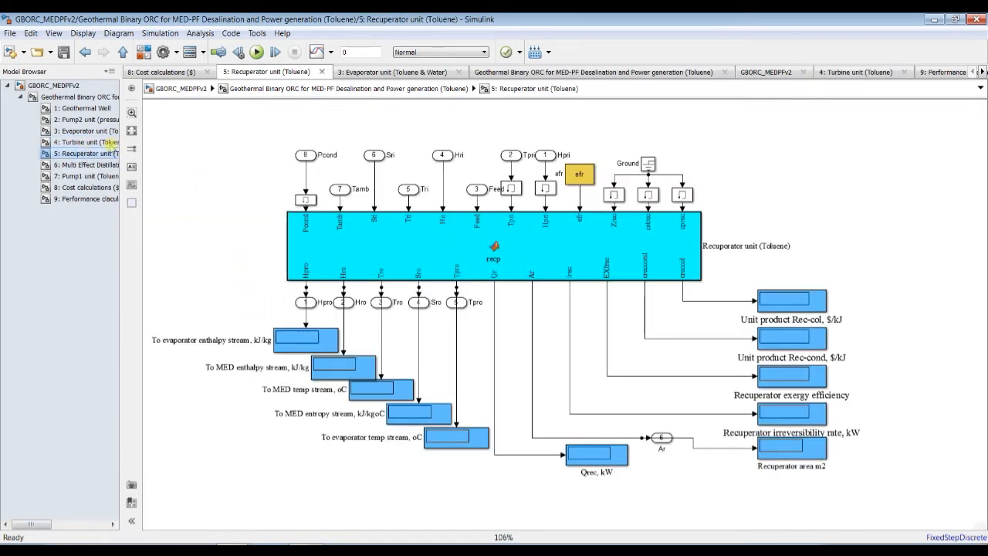
{"action": "left_click", "coordinate": [53, 86]}
{"action": "scroll", "coordinate": [443, 199], "scroll_direction": "up", "scroll_amount": 3}
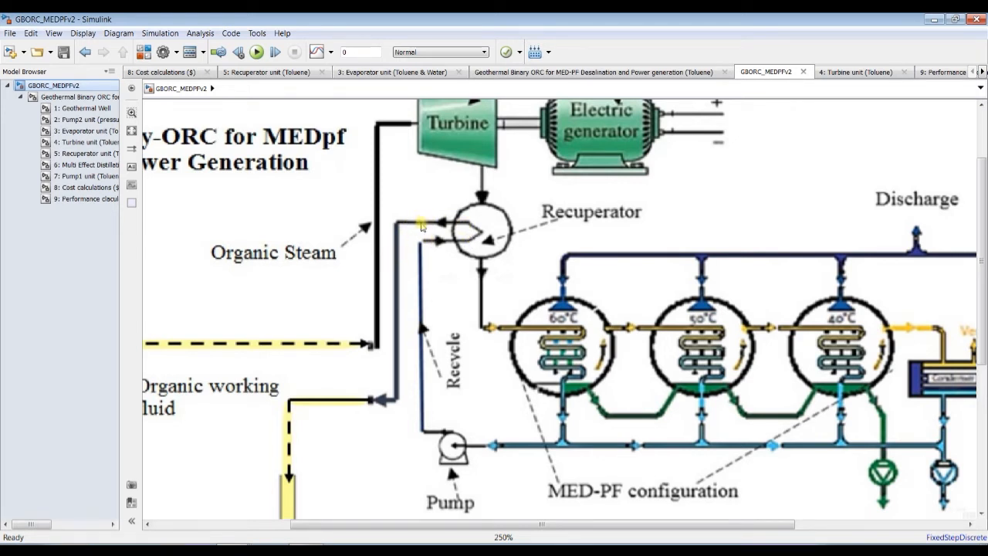
In the Recuperator unit subsystem, label the signal line running from the Tro output to its display "Tro oC"
{"action": "left_click", "coordinate": [131, 131]}
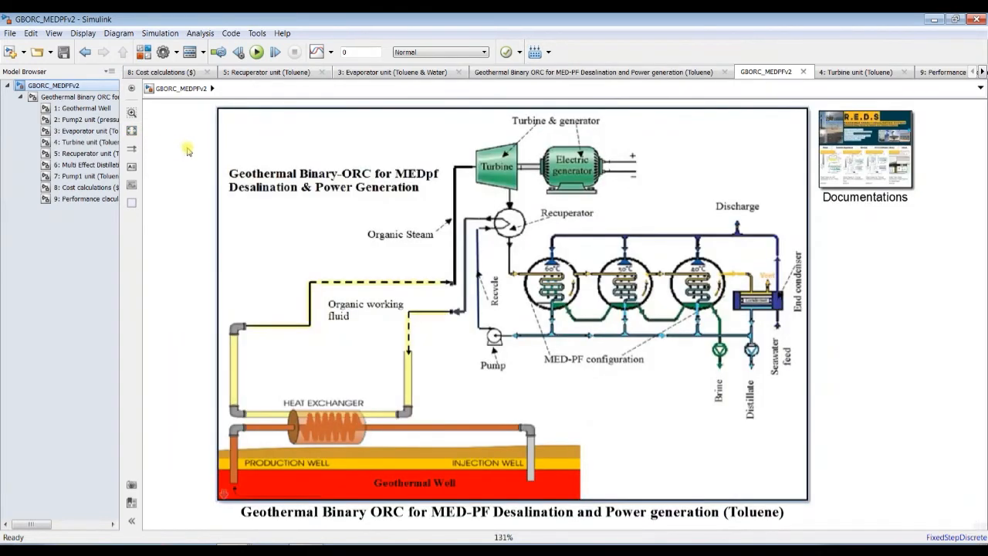
{"action": "scroll", "coordinate": [249, 130], "scroll_direction": "down", "scroll_amount": 2}
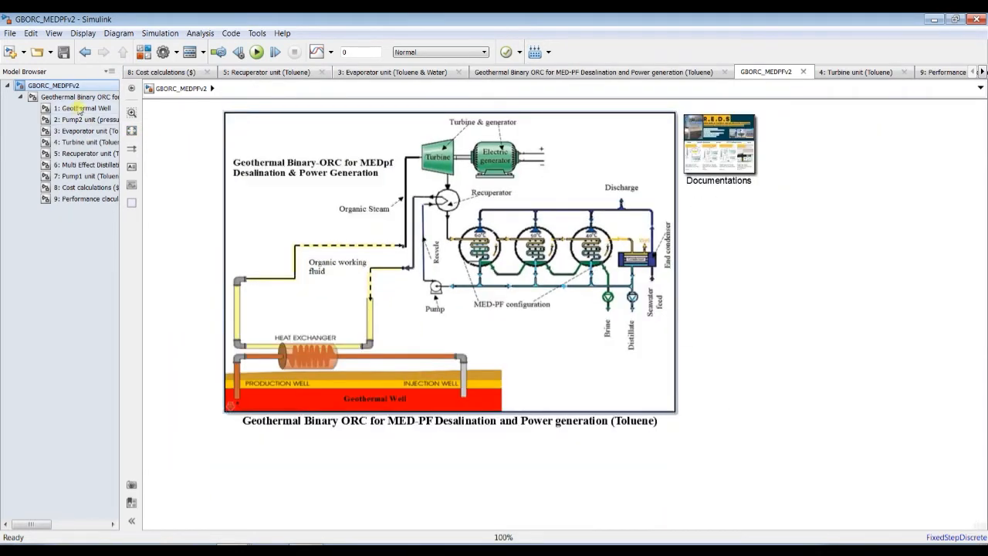
{"action": "left_click", "coordinate": [91, 154]}
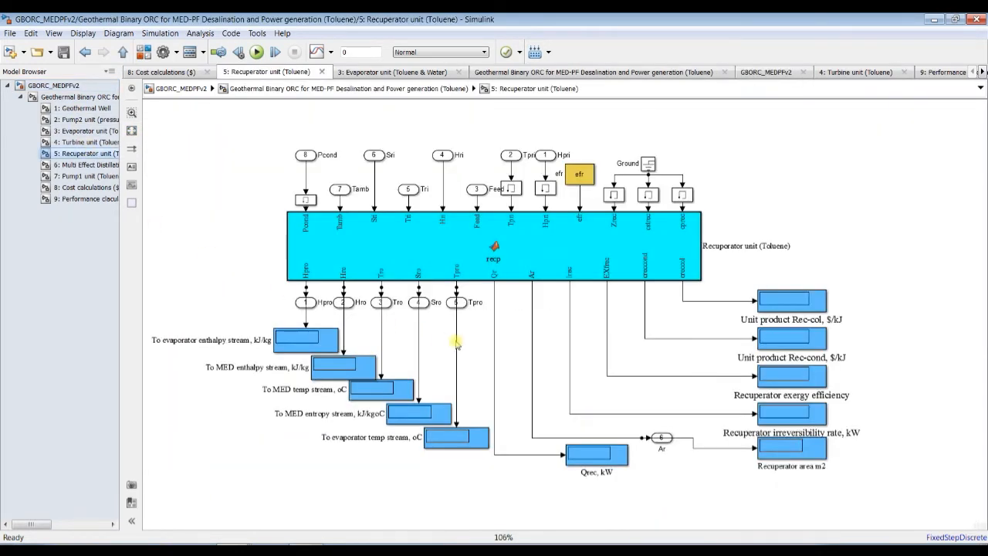
{"action": "scroll", "coordinate": [456, 345], "scroll_direction": "up", "scroll_amount": 3}
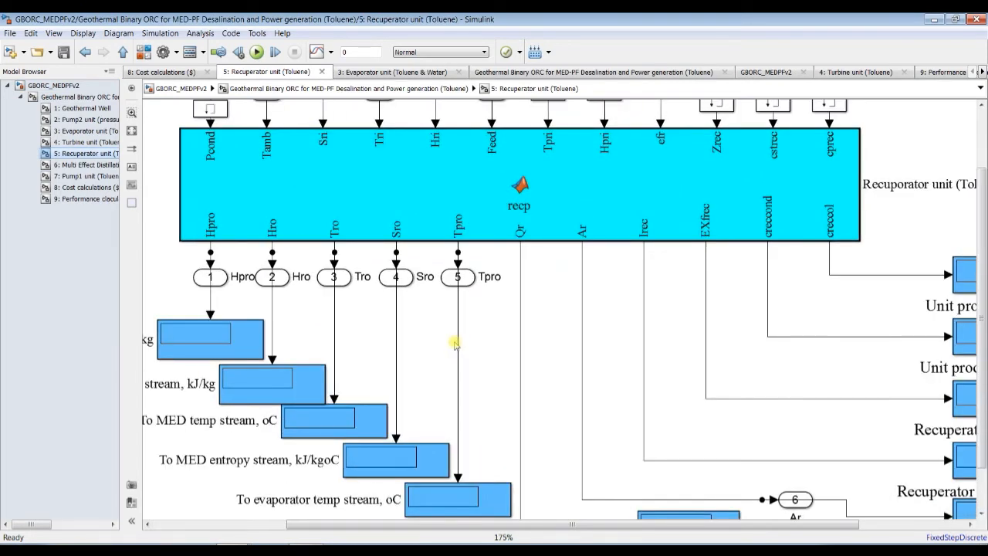
{"action": "scroll", "coordinate": [344, 286], "scroll_direction": "up", "scroll_amount": 2}
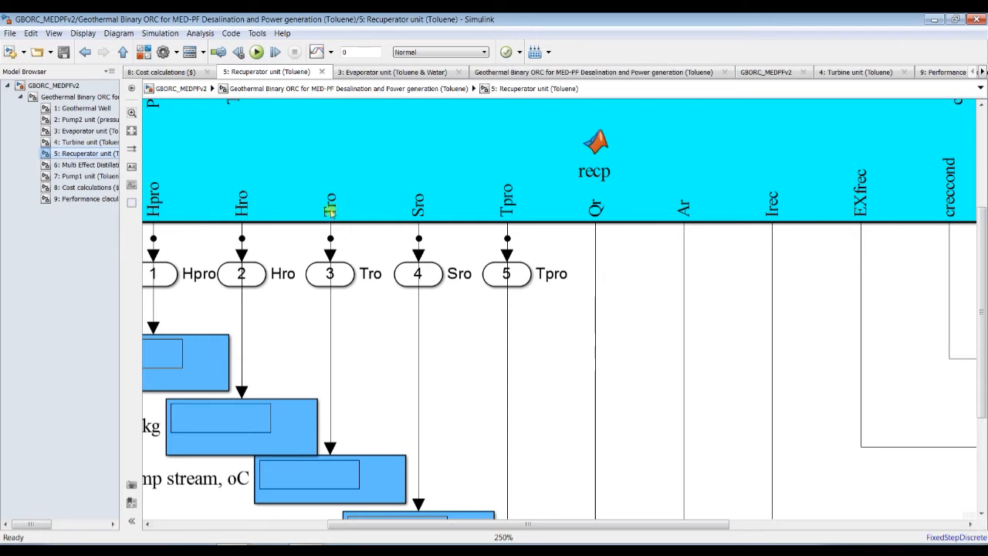
{"action": "left_click", "coordinate": [343, 282]}
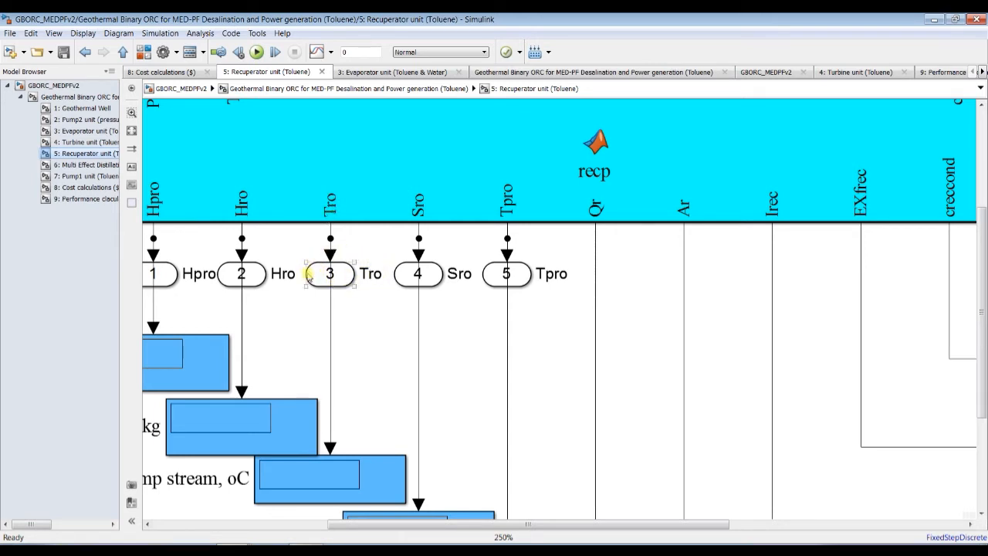
{"action": "scroll", "coordinate": [372, 276], "scroll_direction": "down", "scroll_amount": 2}
{"action": "scroll", "coordinate": [368, 282], "scroll_direction": "down", "scroll_amount": 1}
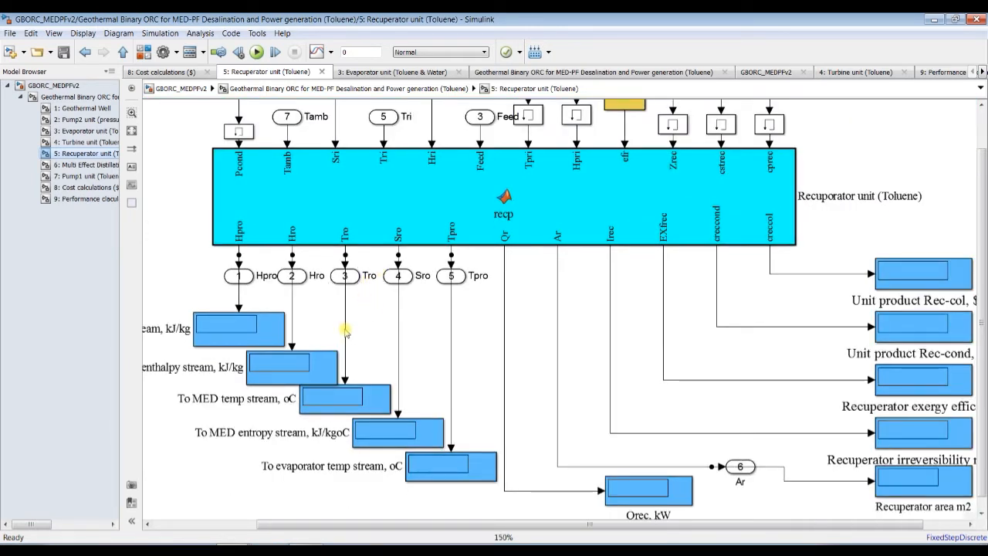
{"action": "left_click", "coordinate": [345, 330]}
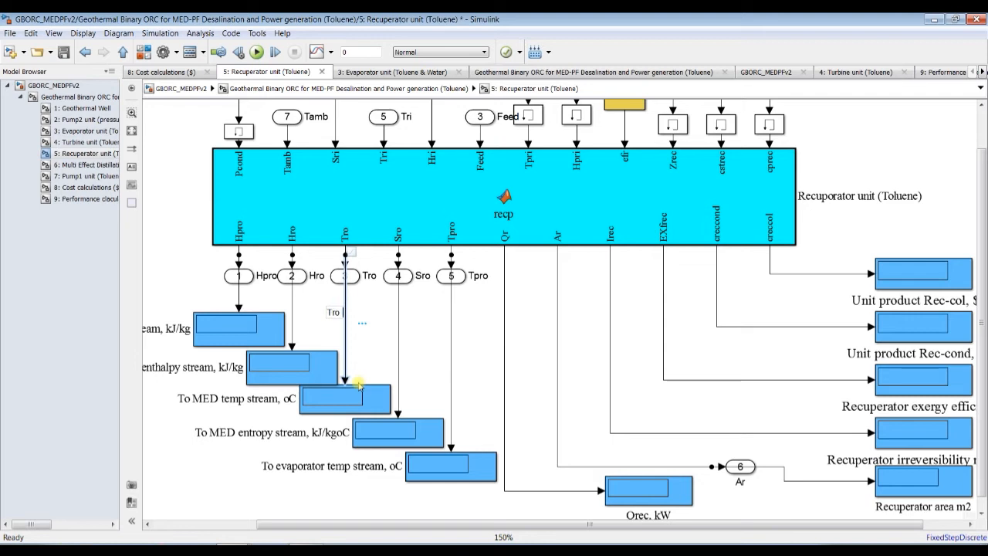
{"action": "type", "text": "C"}
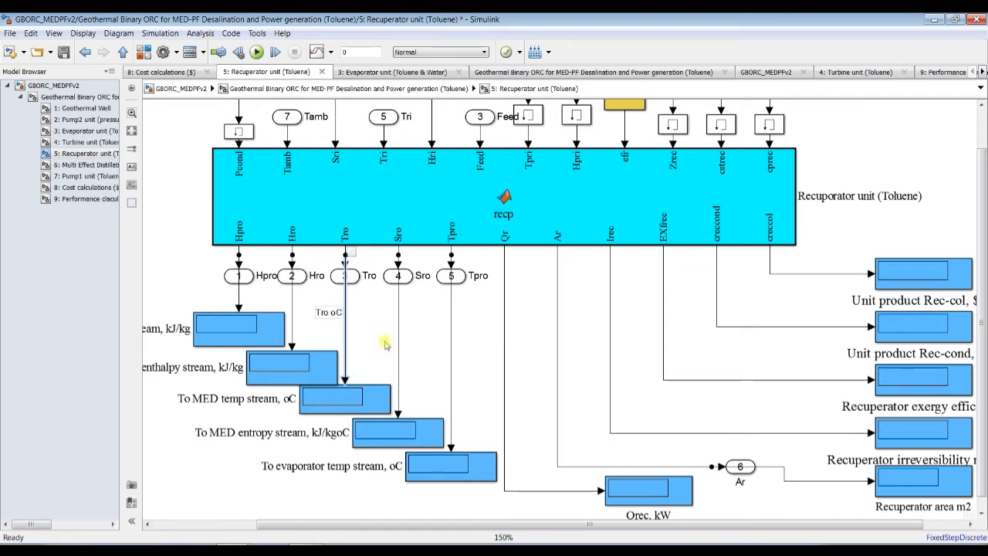
{"action": "left_click", "coordinate": [369, 354]}
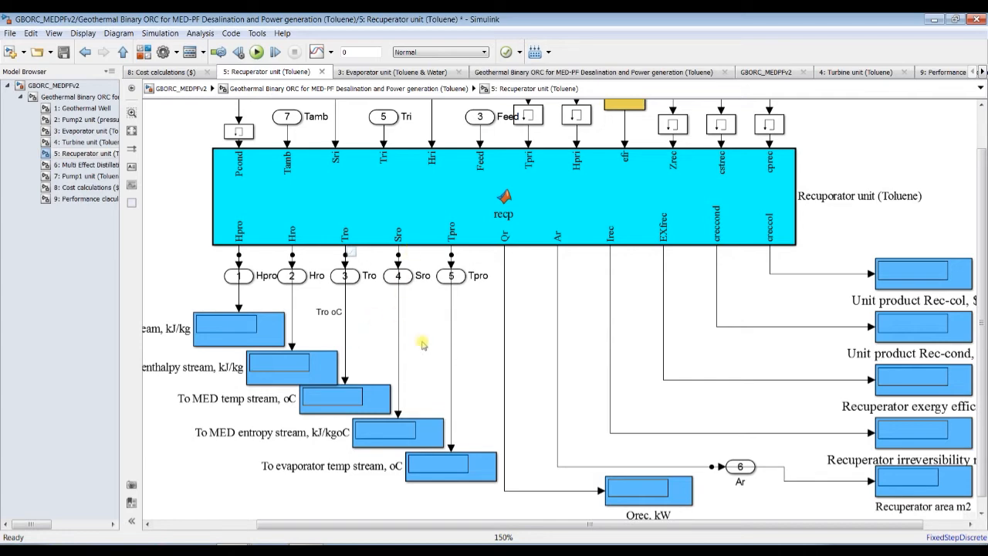
Label the recuperator's Tpro output signal line "Tpro oC" and save the model
{"action": "scroll", "coordinate": [452, 232], "scroll_direction": "up", "scroll_amount": 3}
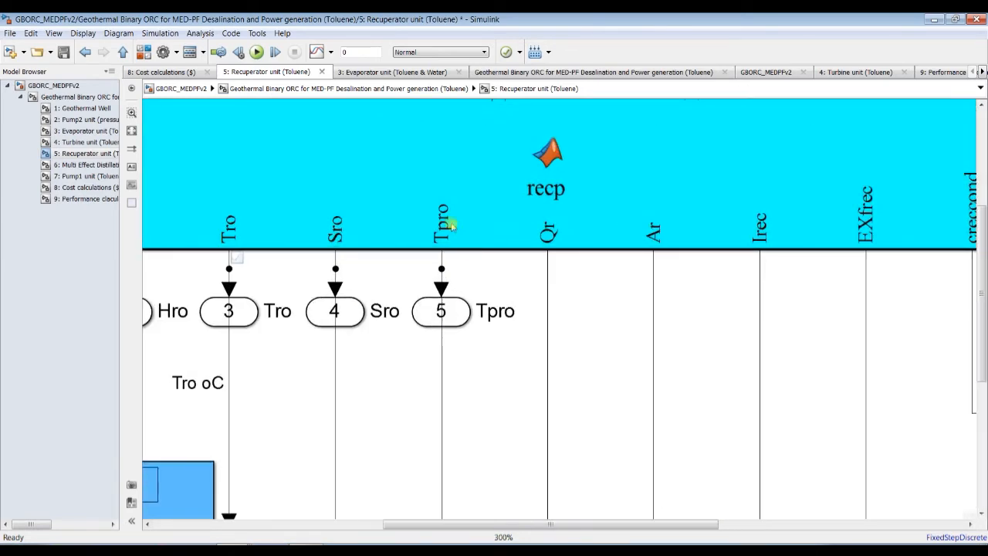
{"action": "left_click", "coordinate": [463, 312]}
{"action": "scroll", "coordinate": [498, 322], "scroll_direction": "down", "scroll_amount": 2}
{"action": "left_click", "coordinate": [458, 402]}
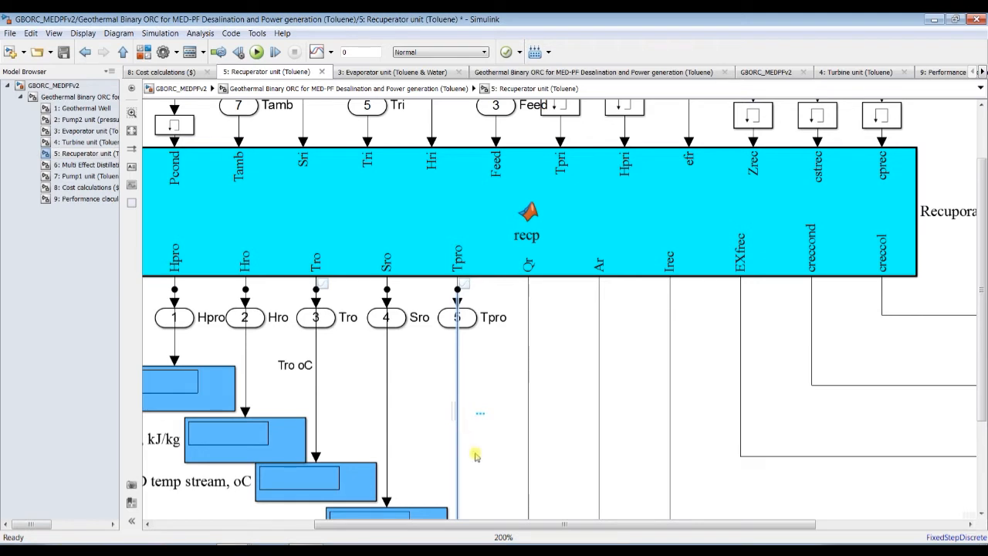
{"action": "type", "text": "Tpro oC"}
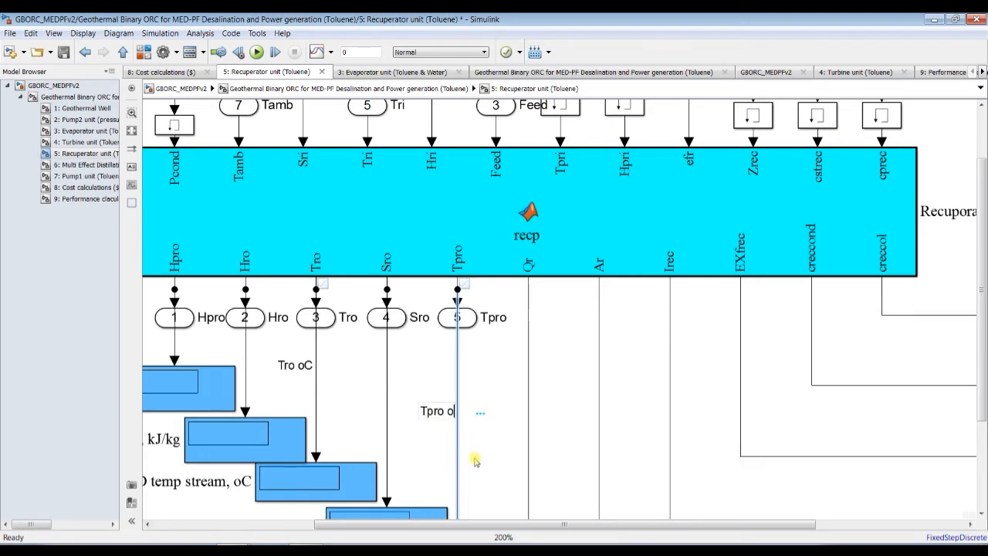
{"action": "left_click", "coordinate": [497, 445]}
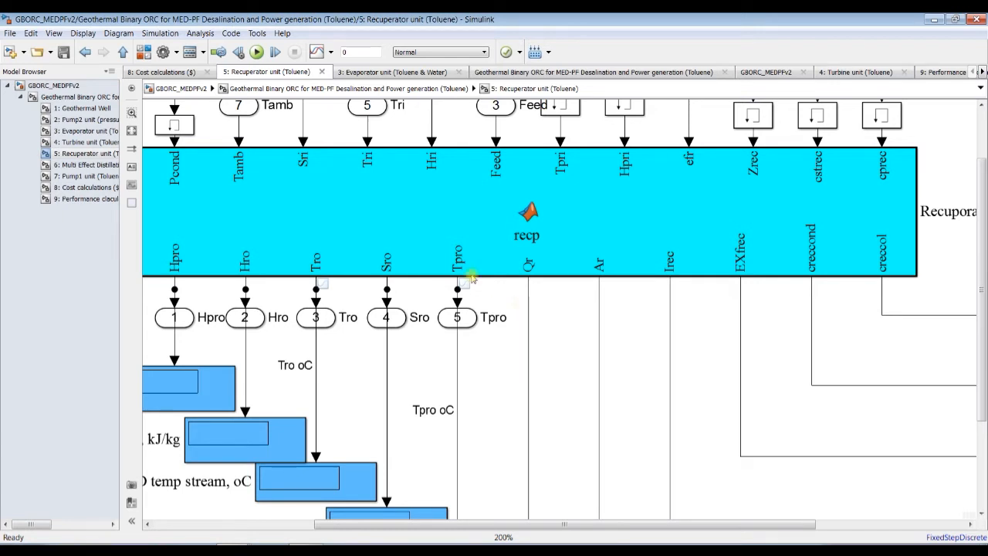
Revisit the Turbine unit subsystem, then review the Recuperator unit diagram as a whole
{"action": "left_click", "coordinate": [91, 144]}
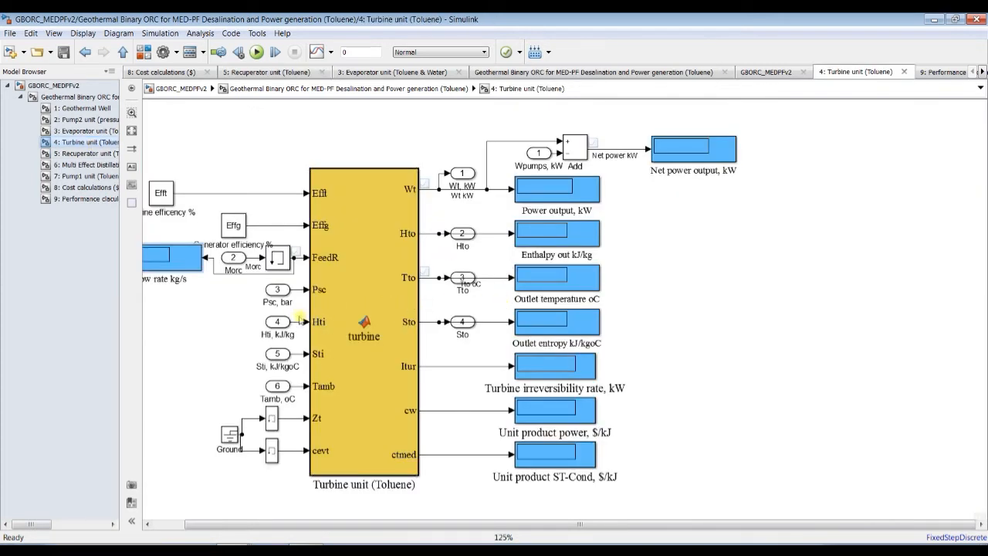
{"action": "left_click", "coordinate": [86, 153]}
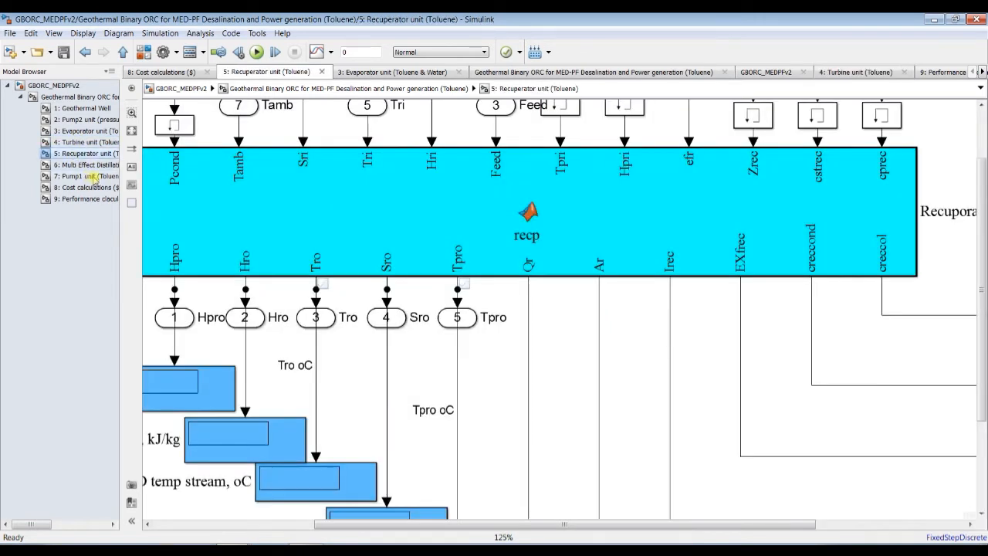
{"action": "left_click", "coordinate": [132, 132]}
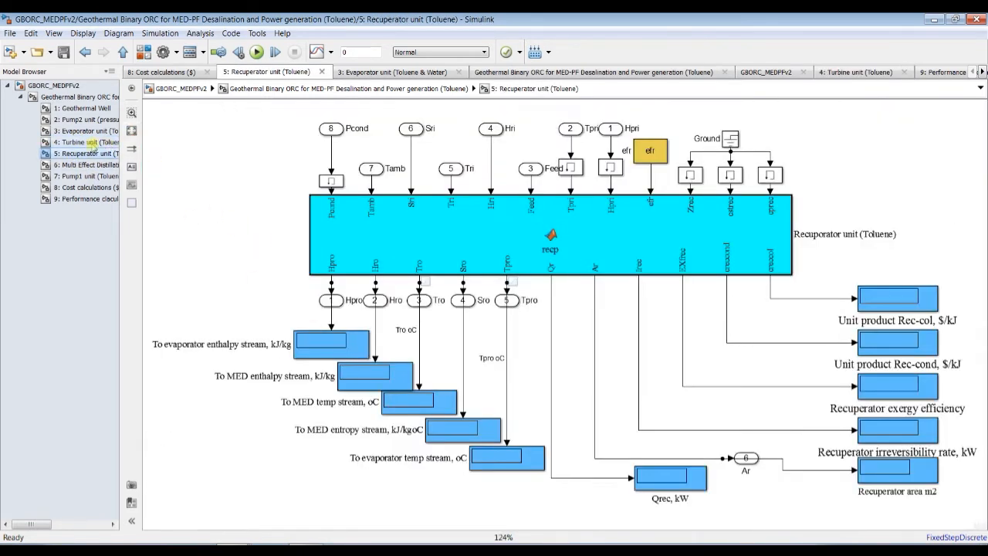
Examine the Multi Effect Distillation Parallel Feed subsystem, covering the MED-PF block's steam inputs, temperature profiles and steam mass flow output
{"action": "left_click", "coordinate": [86, 165]}
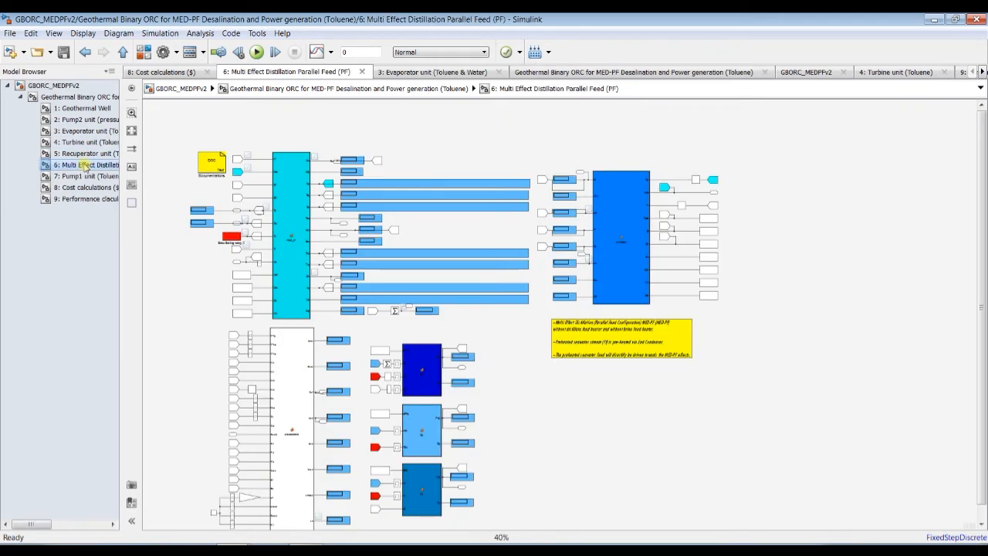
{"action": "scroll", "coordinate": [171, 179], "scroll_direction": "up", "scroll_amount": 5}
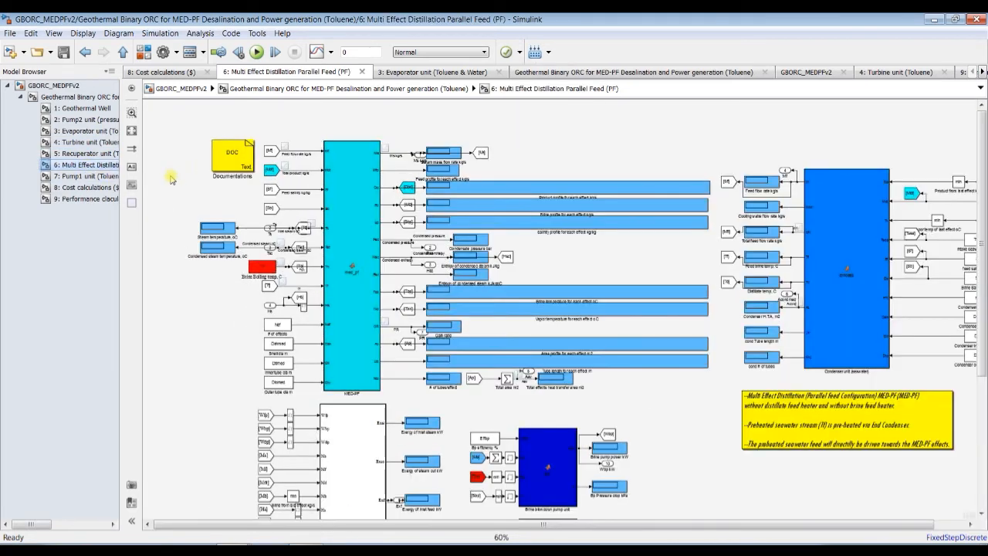
{"action": "scroll", "coordinate": [171, 179], "scroll_direction": "up", "scroll_amount": 2}
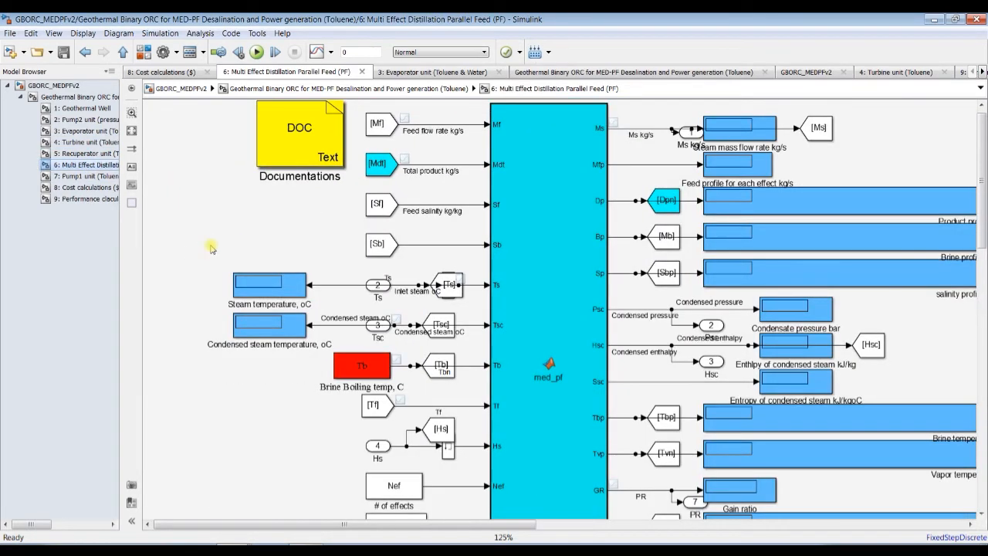
{"action": "scroll", "coordinate": [205, 266], "scroll_direction": "up", "scroll_amount": 1}
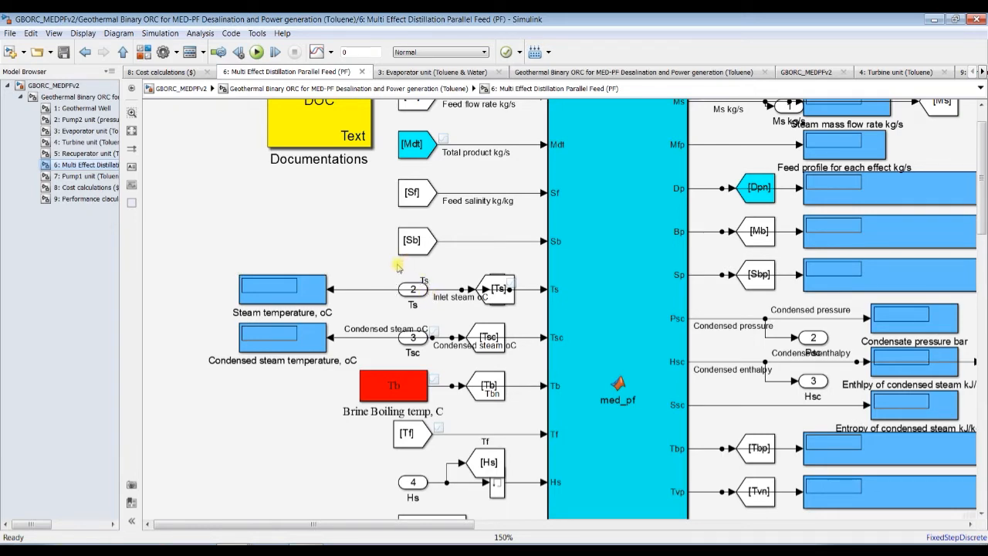
{"action": "scroll", "coordinate": [396, 265], "scroll_direction": "down", "scroll_amount": 2}
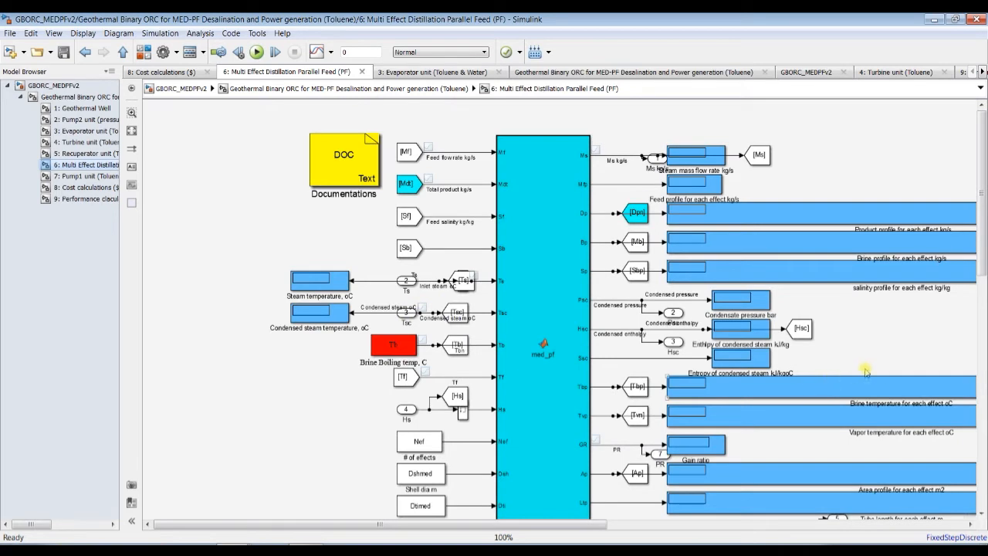
{"action": "scroll", "coordinate": [868, 444], "scroll_direction": "up", "scroll_amount": 2}
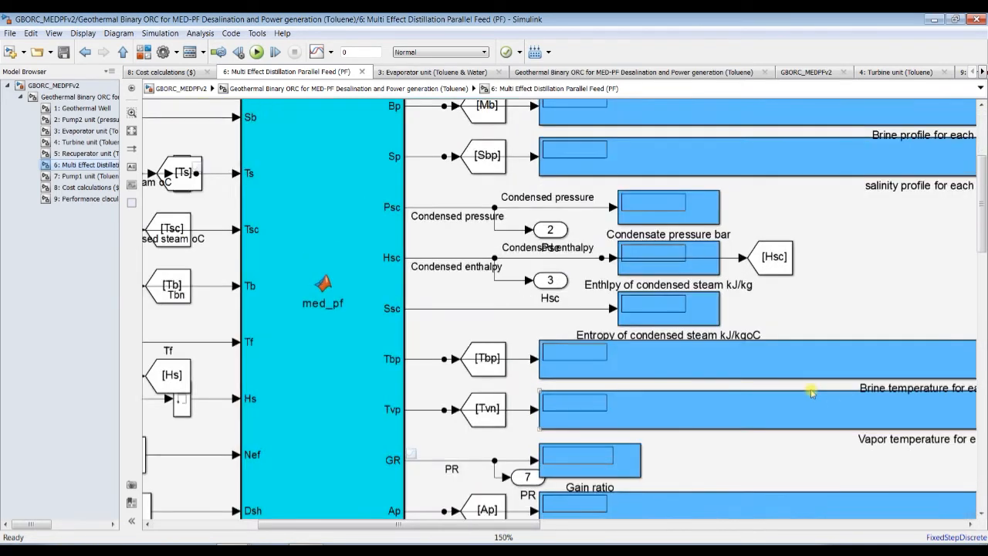
{"action": "scroll", "coordinate": [816, 366], "scroll_direction": "down", "scroll_amount": 2}
{"action": "scroll", "coordinate": [579, 140], "scroll_direction": "up", "scroll_amount": 3}
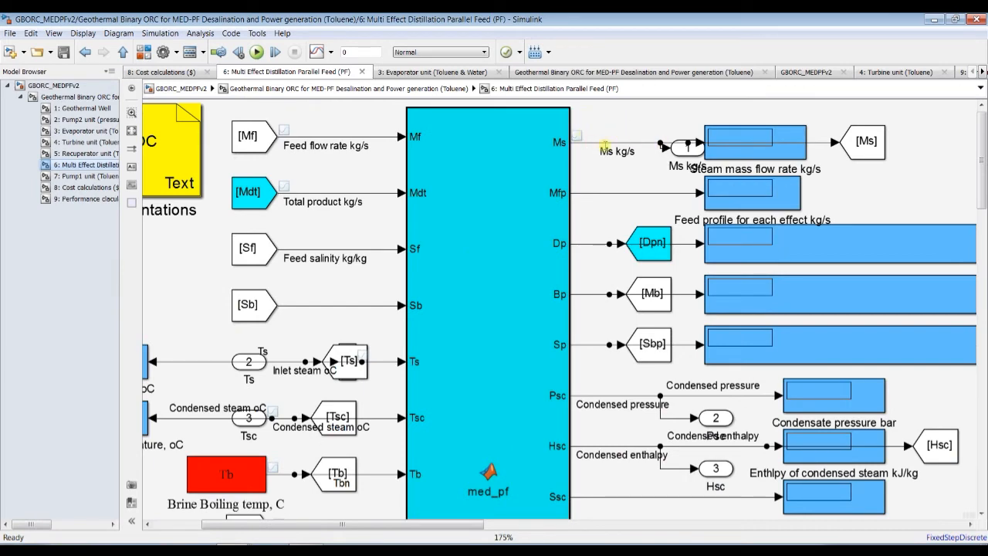
Inspect how the recuperator, MED-PF effects, pump and heat exchanger connect in the top-level process schematic
{"action": "left_click", "coordinate": [80, 97]}
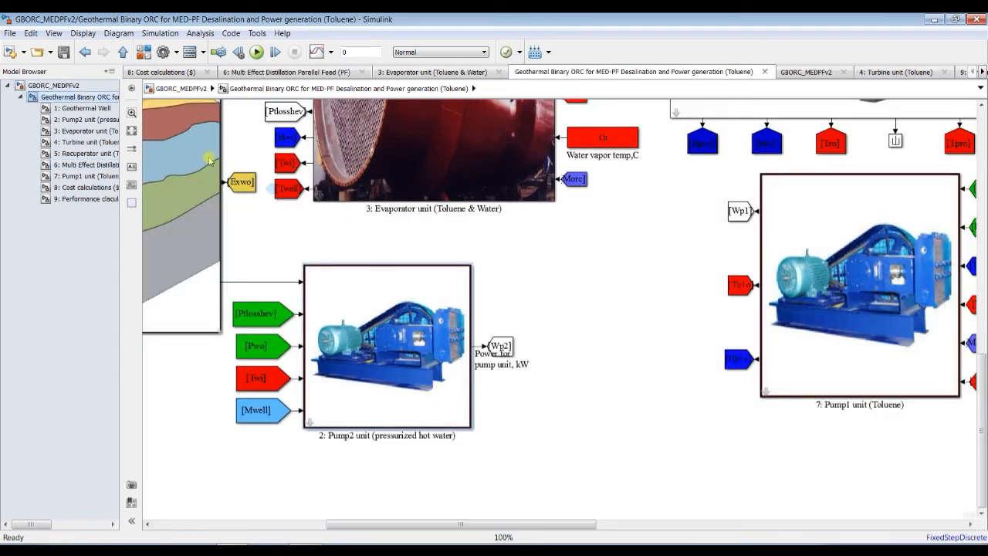
{"action": "left_click", "coordinate": [132, 130]}
{"action": "left_click", "coordinate": [53, 85]}
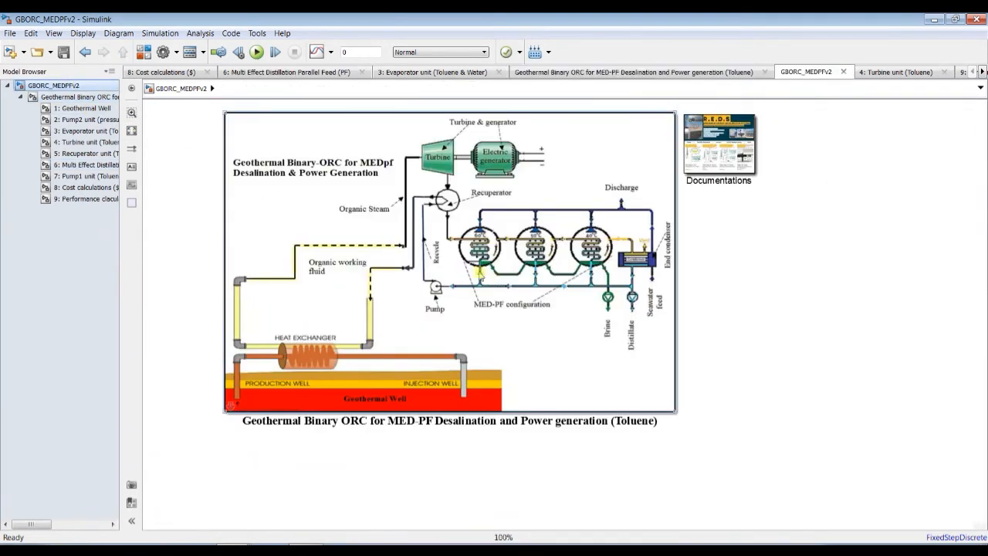
{"action": "scroll", "coordinate": [454, 202], "scroll_direction": "up", "scroll_amount": 2}
{"action": "scroll", "coordinate": [454, 202], "scroll_direction": "up", "scroll_amount": 2}
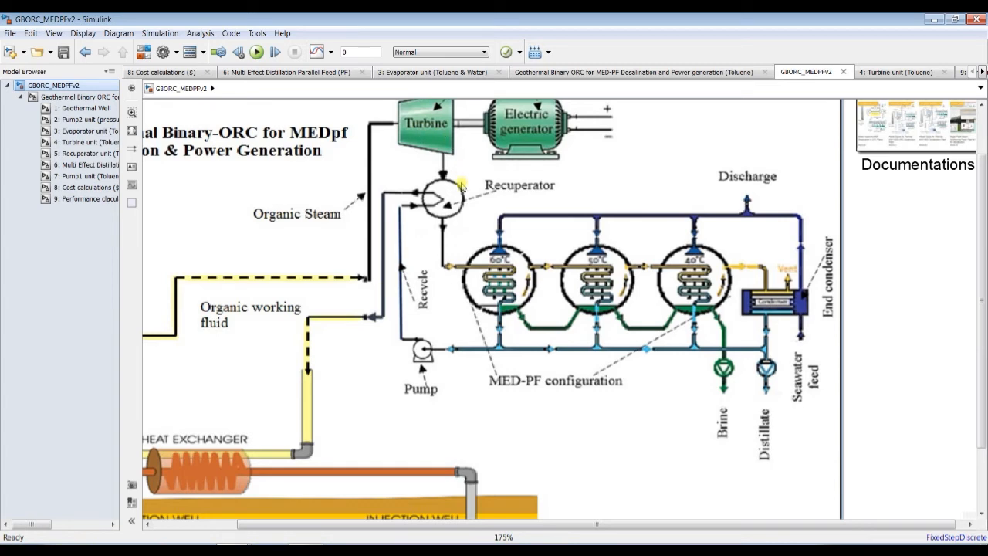
{"action": "scroll", "coordinate": [301, 211], "scroll_direction": "down", "scroll_amount": 4}
{"action": "scroll", "coordinate": [205, 374], "scroll_direction": "up", "scroll_amount": 2}
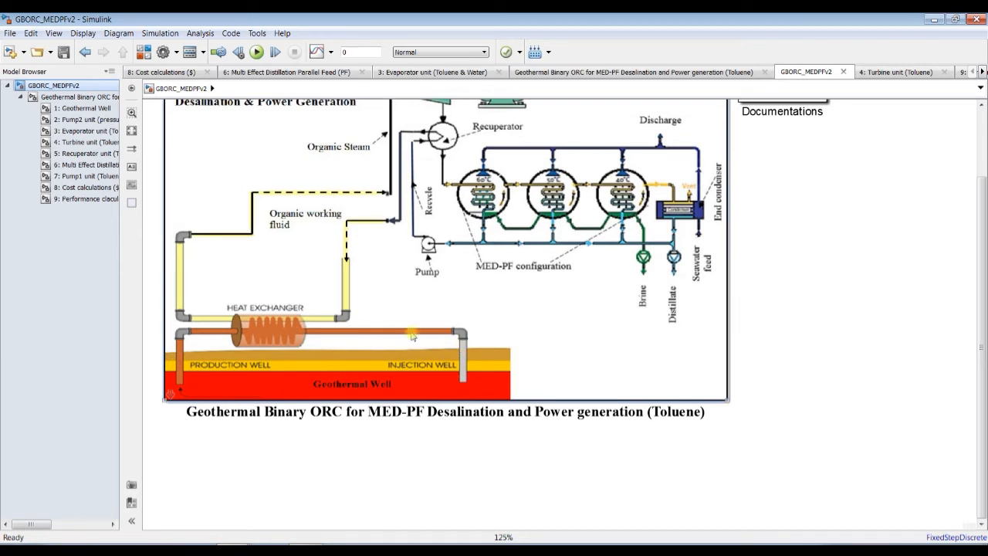
{"action": "scroll", "coordinate": [432, 314], "scroll_direction": "down", "scroll_amount": 2}
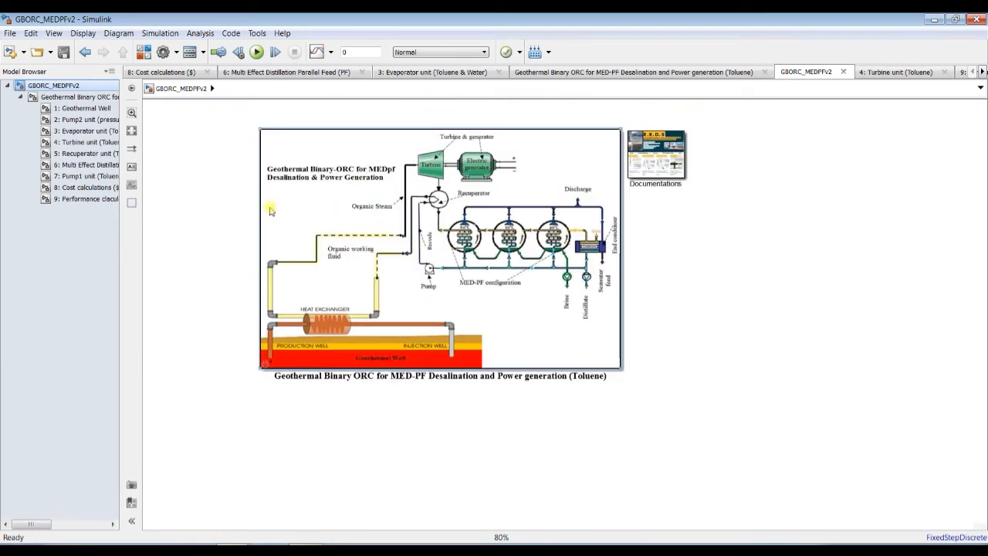
Review the MED-PF block's lower outputs in the Multi Effect Distillation subsystem, including vapor temperature, gain ratio, area and tube length
{"action": "left_click", "coordinate": [77, 165]}
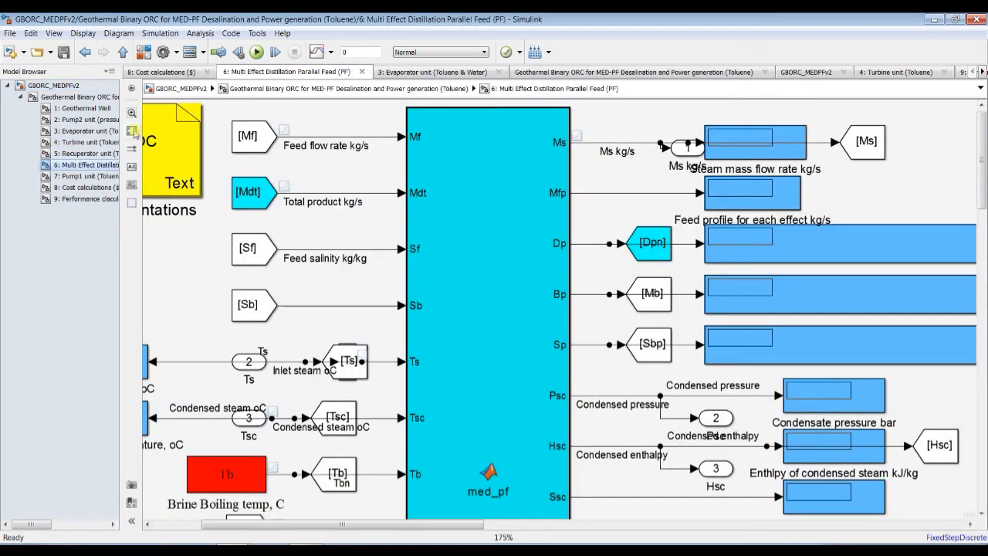
{"action": "left_click", "coordinate": [133, 132]}
{"action": "scroll", "coordinate": [399, 237], "scroll_direction": "up", "scroll_amount": 4}
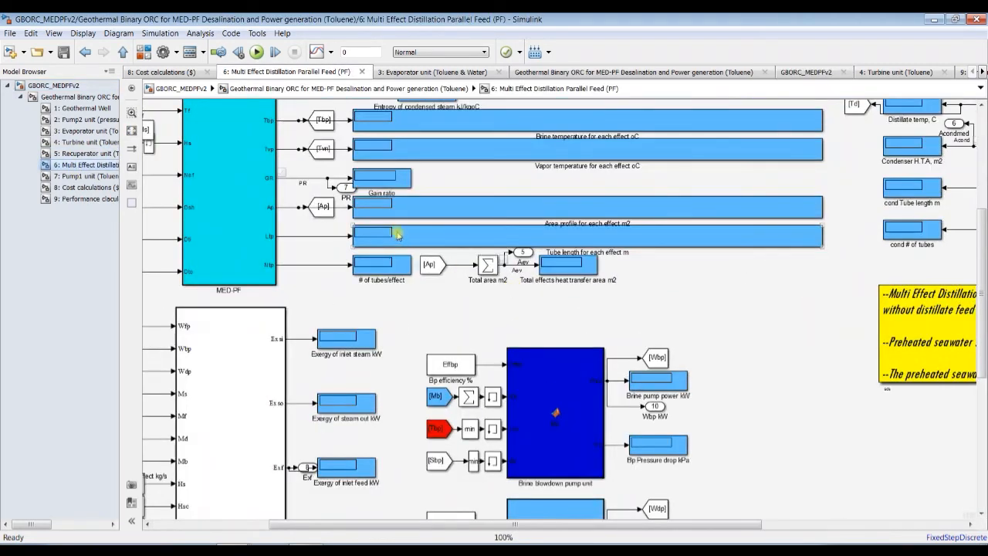
{"action": "scroll", "coordinate": [370, 216], "scroll_direction": "up", "scroll_amount": 1}
{"action": "left_click", "coordinate": [262, 207]}
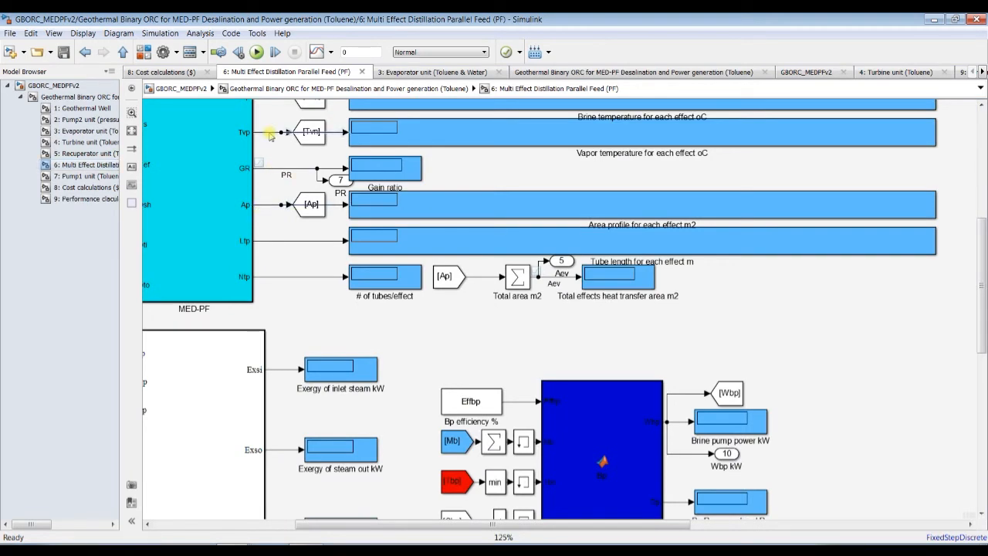
{"action": "left_click_drag", "start_coordinate": [982, 344], "coordinate": [982, 304]}
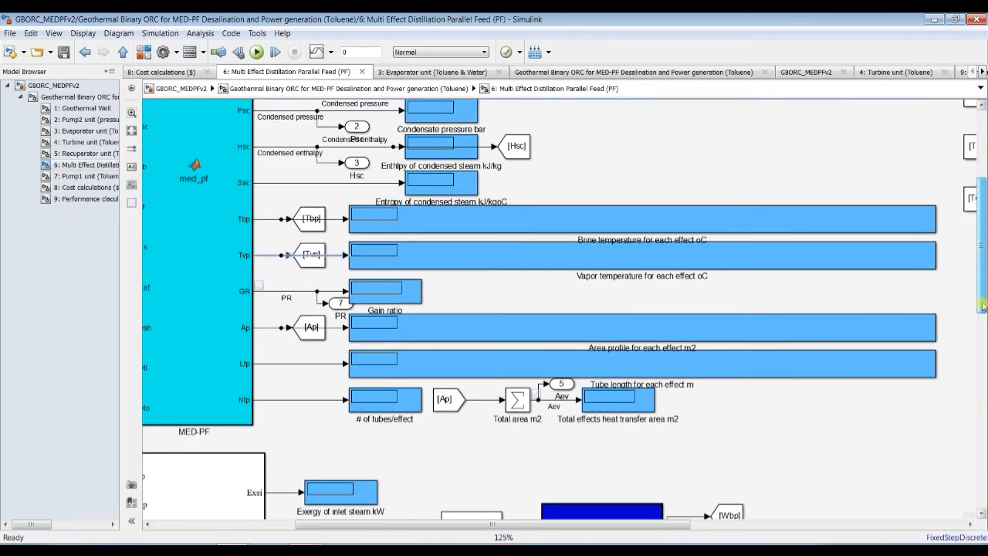
View the Pump1 and Cost calculations subsystems, then return to the overview of all numbered units in the Geothermal Binary ORC subsystem
{"action": "left_click", "coordinate": [118, 177]}
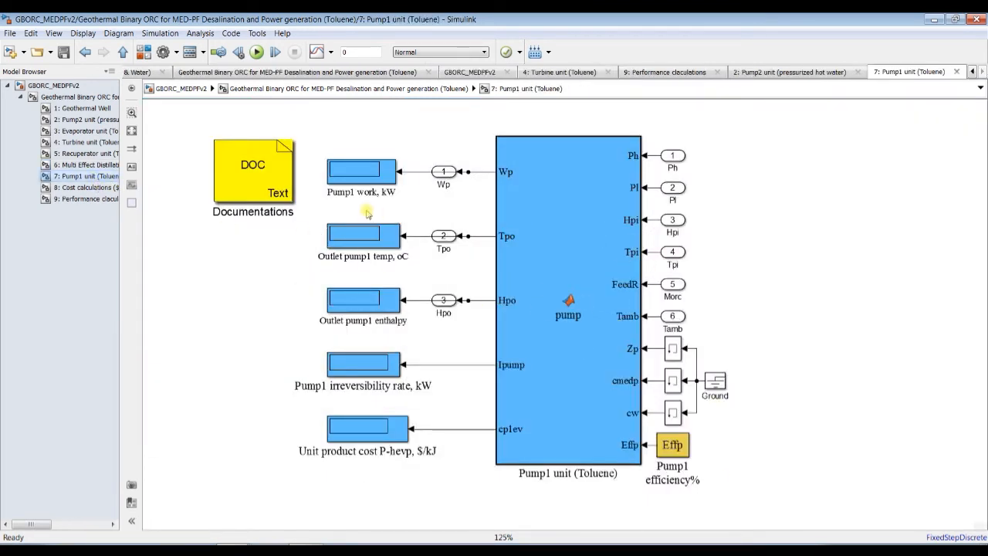
{"action": "left_click", "coordinate": [80, 187]}
{"action": "left_click", "coordinate": [85, 97]}
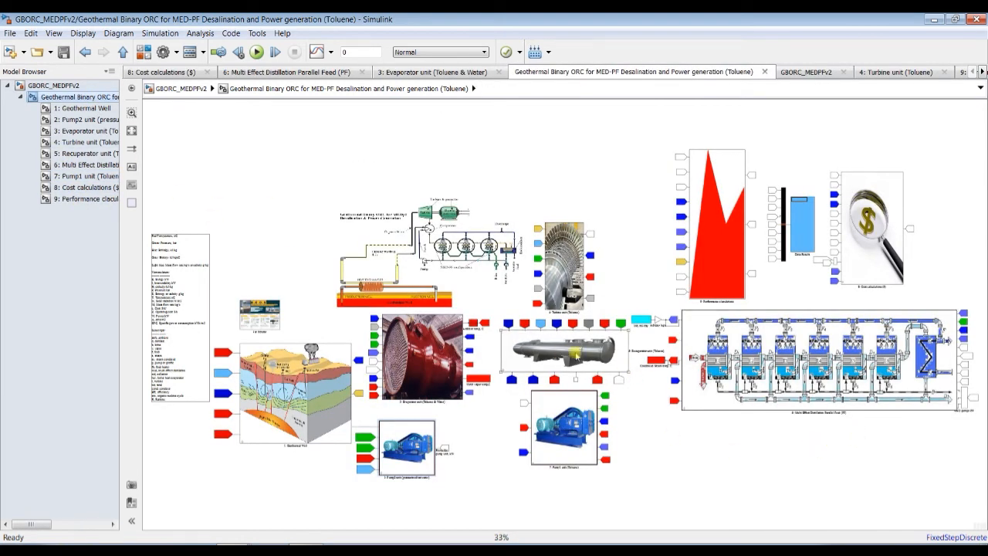
Review the Evaporator unit's design parameters and evaporator effectiveness setting, then close its parameters
{"action": "double_click", "coordinate": [432, 349]}
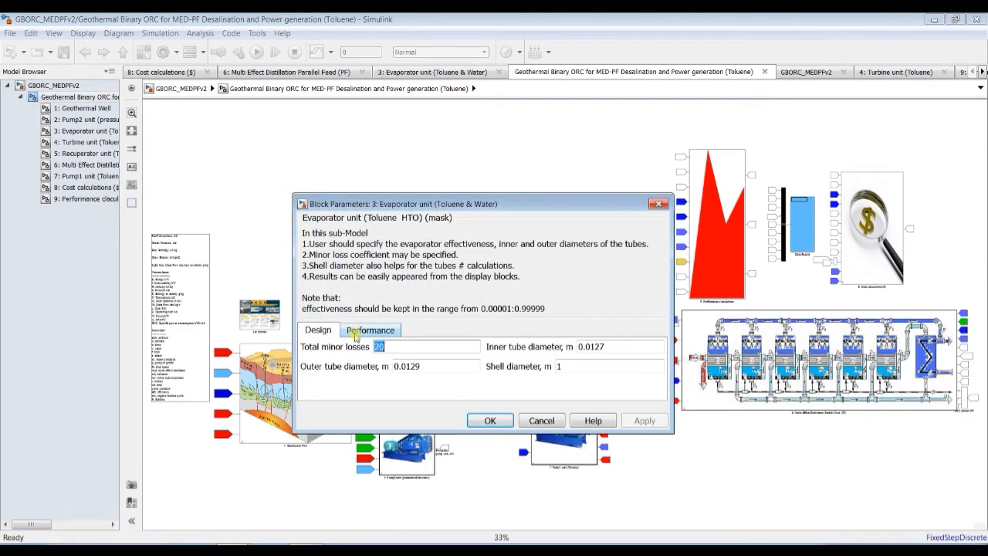
{"action": "left_click", "coordinate": [356, 330]}
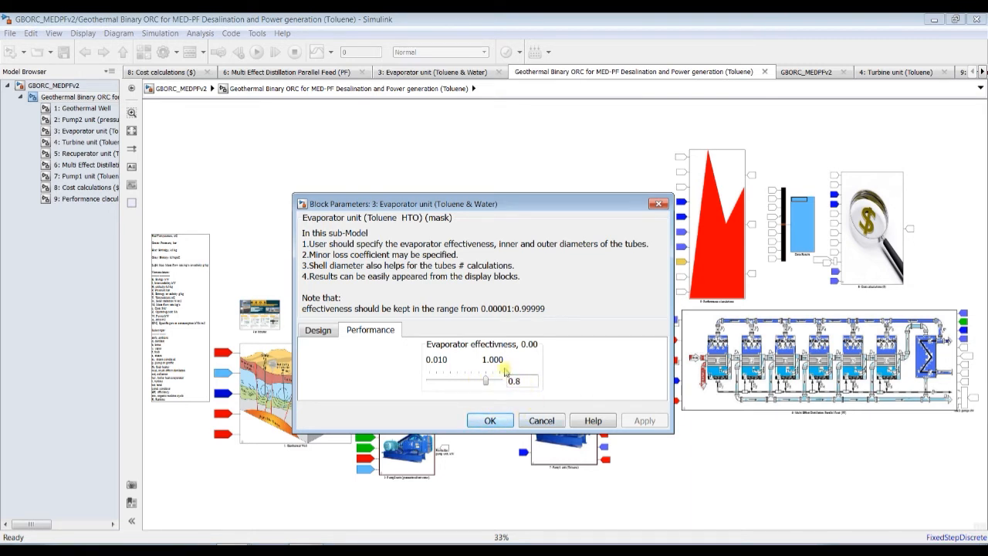
{"action": "left_click", "coordinate": [489, 421]}
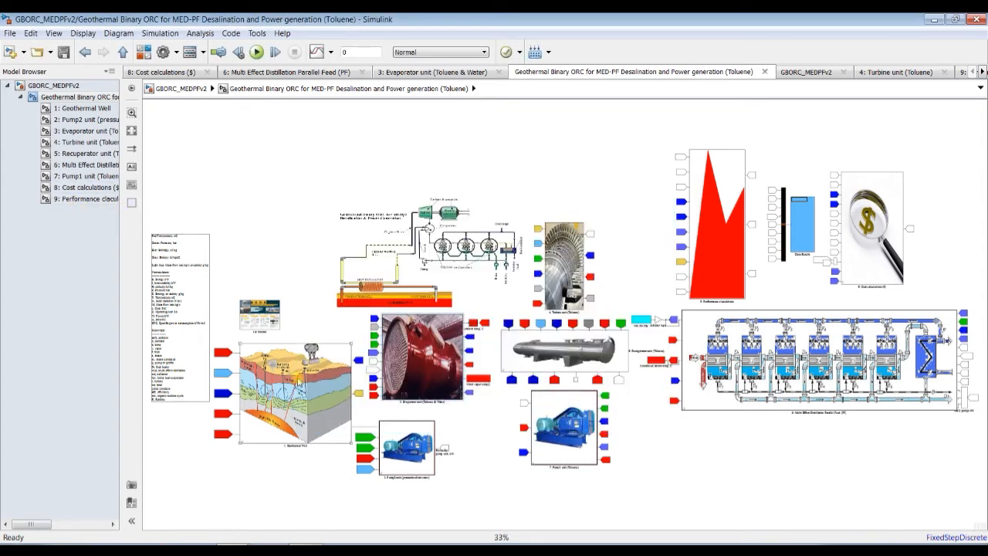
View the Geothermal Well subsystem's inputs and outputs, then return to the overview of all units
{"action": "left_click", "coordinate": [81, 108]}
{"action": "scroll", "coordinate": [695, 262], "scroll_direction": "up", "scroll_amount": 2}
{"action": "scroll", "coordinate": [679, 226], "scroll_direction": "down", "scroll_amount": 3}
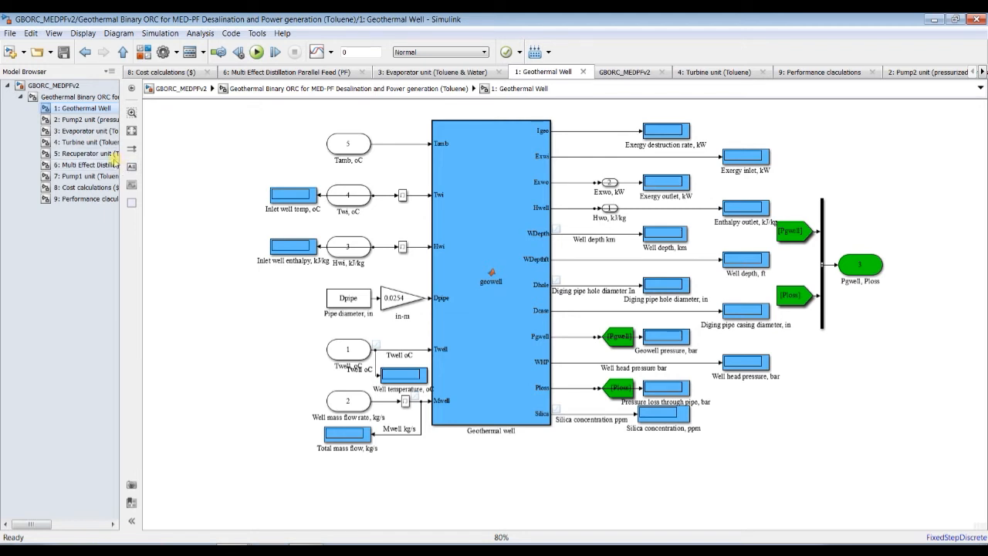
{"action": "left_click", "coordinate": [85, 98]}
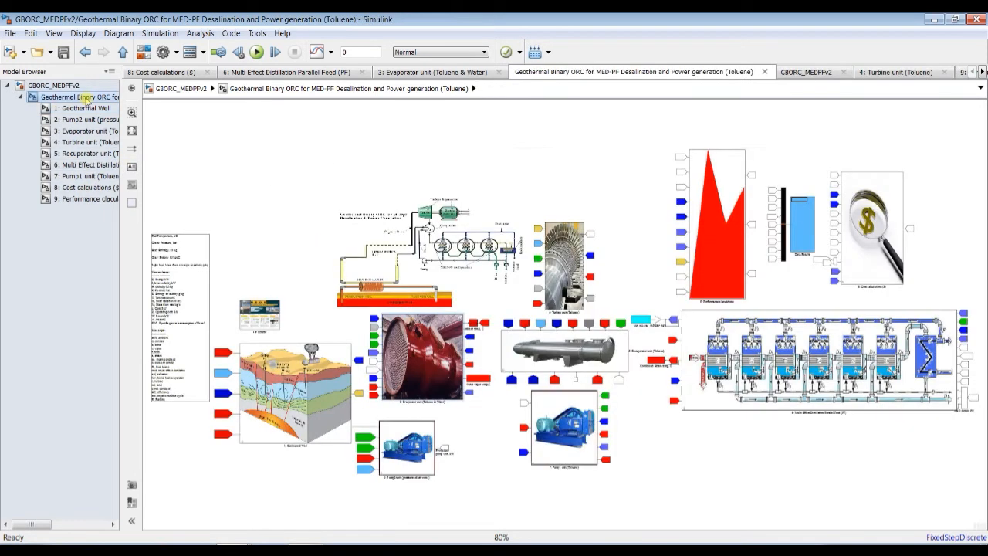
Review the turbine and generator efficiency settings in the Turbine unit's block parameters
{"action": "scroll", "coordinate": [627, 491], "scroll_direction": "up", "scroll_amount": 5}
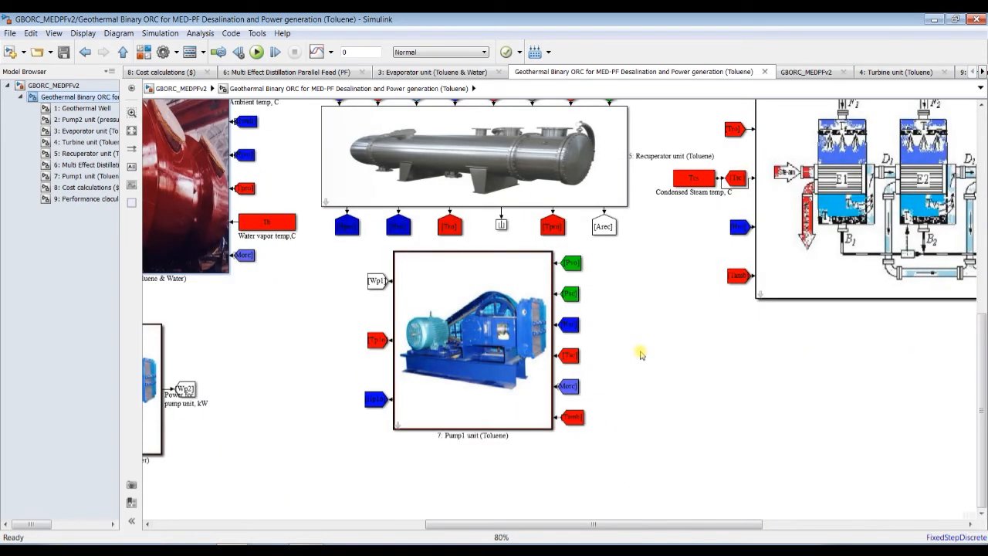
{"action": "scroll", "coordinate": [639, 355], "scroll_direction": "down", "scroll_amount": 3}
{"action": "left_click_drag", "start_coordinate": [787, 525], "coordinate": [852, 531]}
{"action": "double_click", "coordinate": [429, 125]}
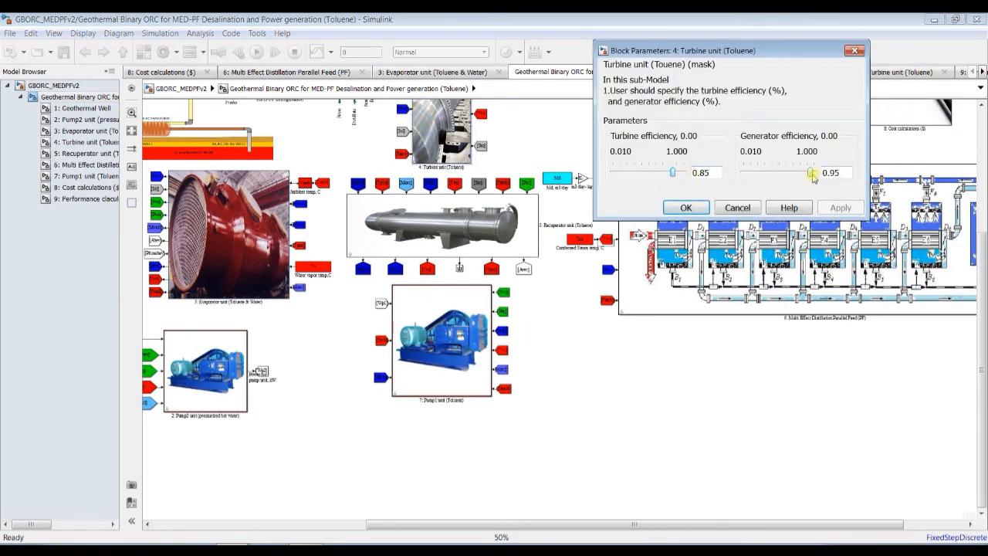
{"action": "left_click", "coordinate": [686, 207]}
Review the operating conditions of the Multi Effect Distillation block, covering seawater temperature and salinity plus brine blow down temperature and salinity
{"action": "left_click_drag", "start_coordinate": [985, 373], "coordinate": [985, 272]}
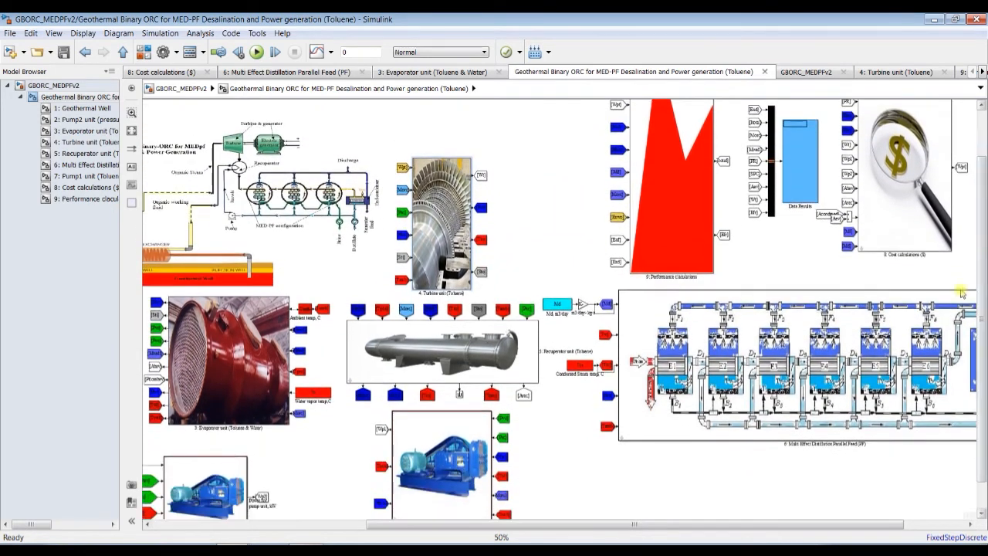
{"action": "left_click_drag", "start_coordinate": [633, 524], "coordinate": [695, 524]}
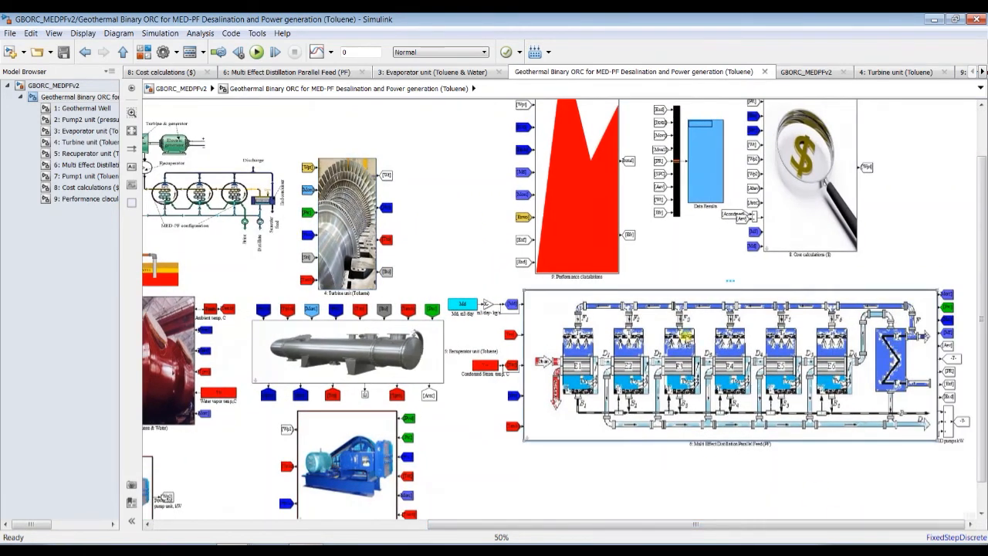
{"action": "double_click", "coordinate": [683, 337]}
{"action": "left_click_drag", "start_coordinate": [555, 283], "coordinate": [542, 115]}
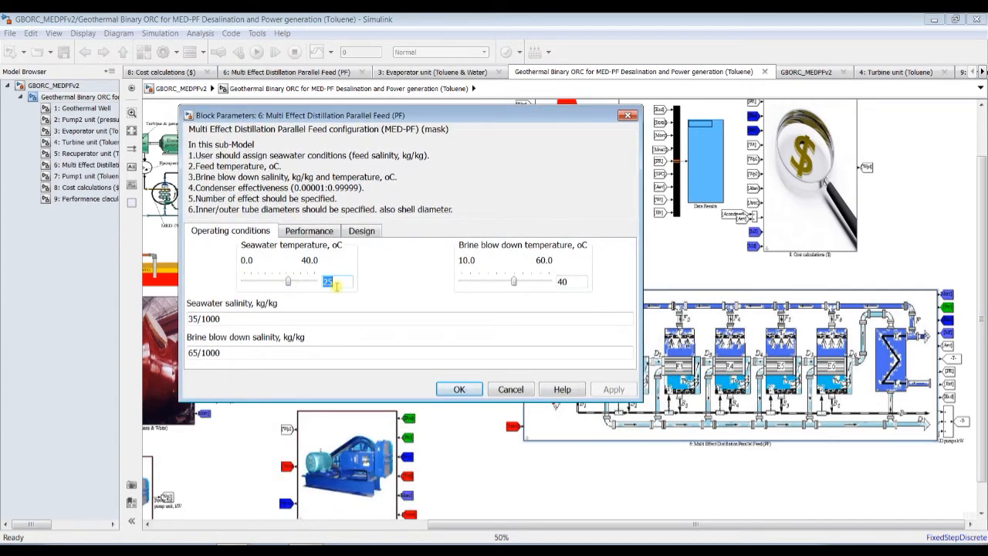
{"action": "key", "text": "Tab"}
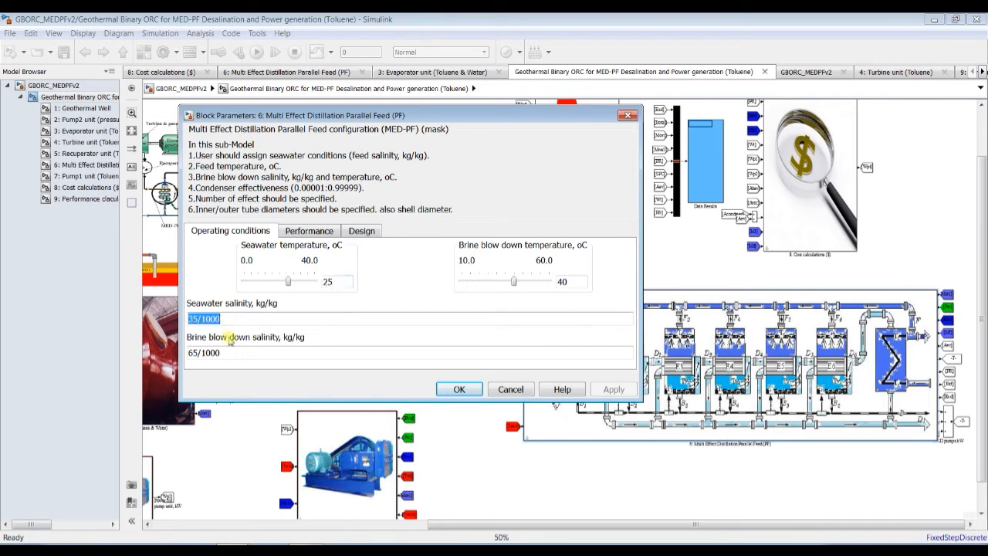
{"action": "key", "text": "Tab"}
{"action": "key", "text": "shift+Tab"}
{"action": "key", "text": "Tab"}
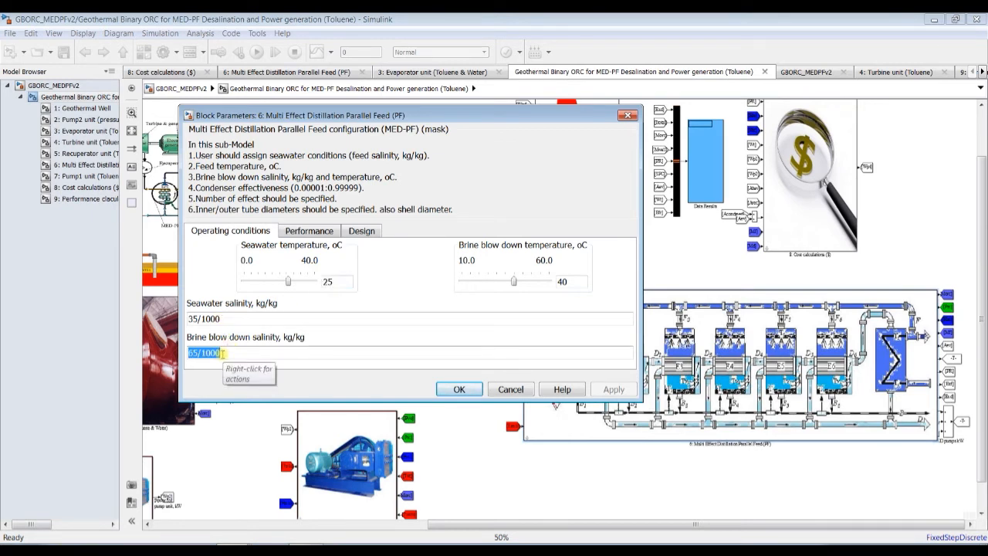
{"action": "double_click", "coordinate": [562, 282]}
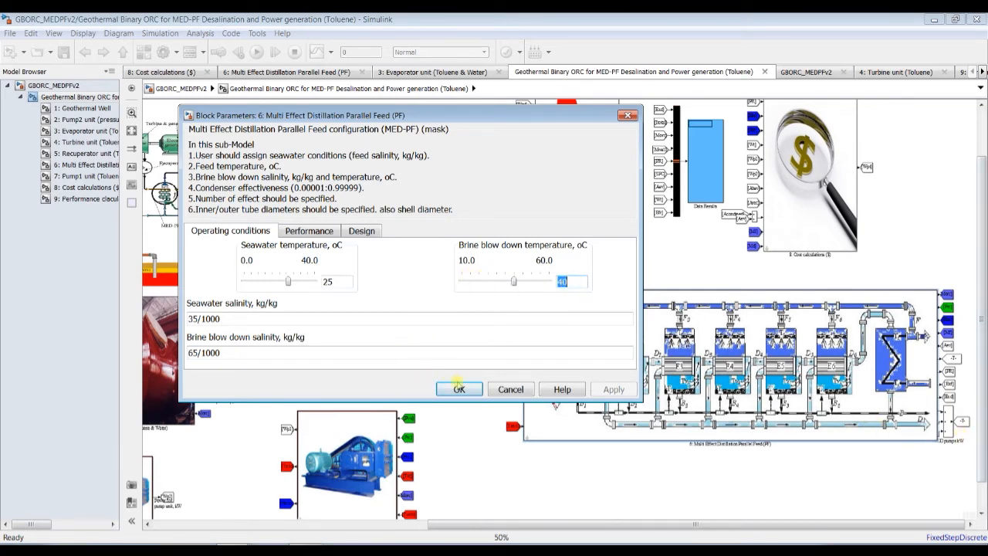
{"action": "left_click", "coordinate": [459, 389]}
Examine the Multi Effect Distillation block's performance and design parameters, including condenser effectiveness, pump efficiencies, number of effects and tube diameters
{"action": "scroll", "coordinate": [940, 441], "scroll_direction": "up", "scroll_amount": 5}
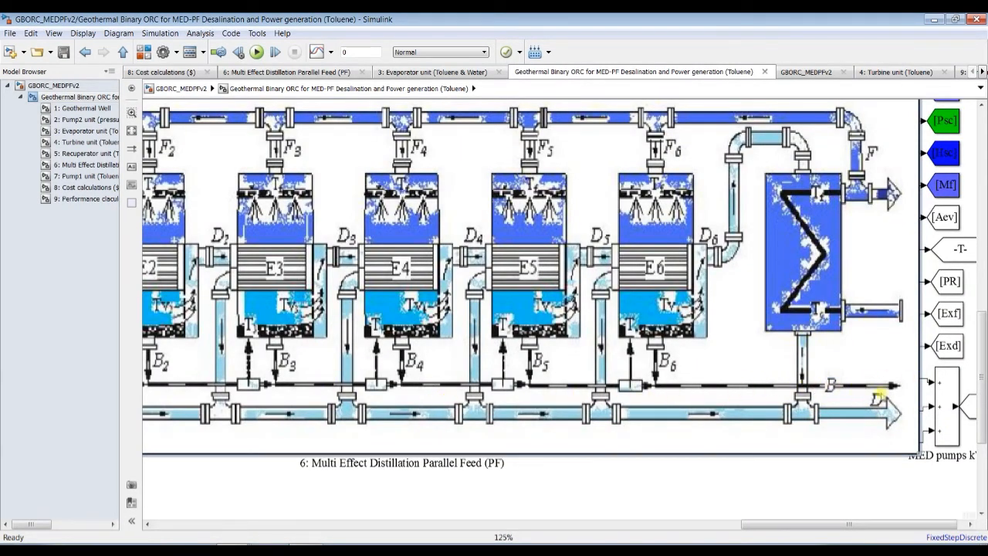
{"action": "scroll", "coordinate": [693, 281], "scroll_direction": "down", "scroll_amount": 5}
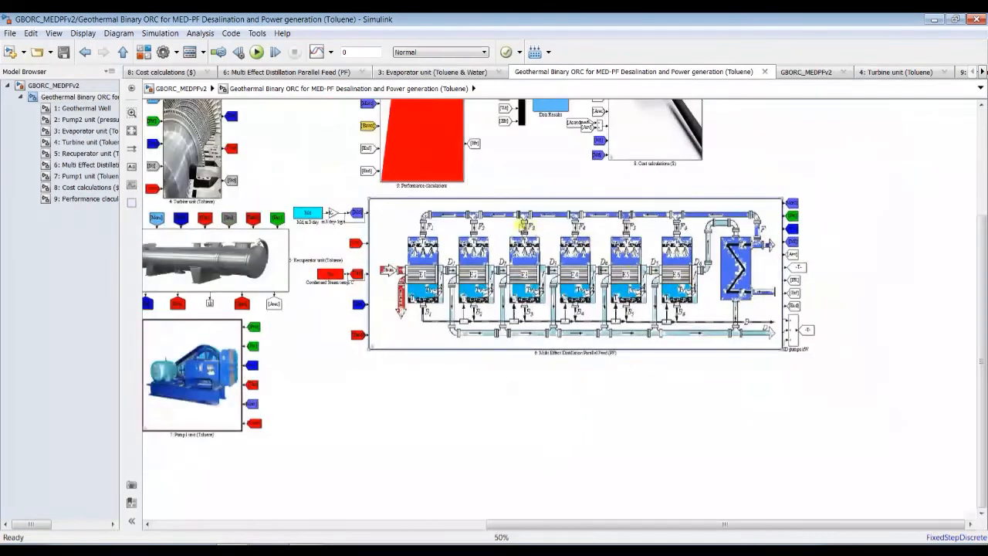
{"action": "double_click", "coordinate": [522, 225]}
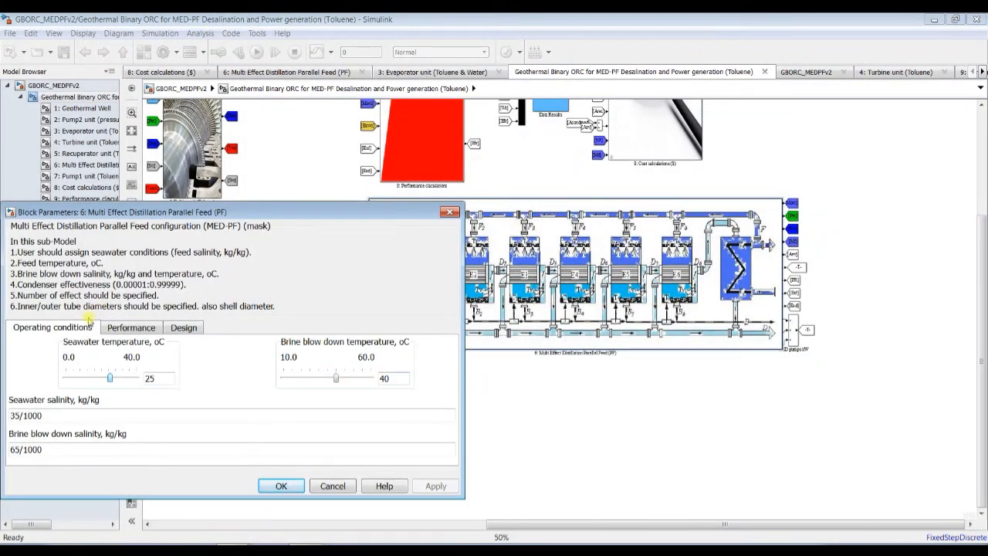
{"action": "left_click", "coordinate": [124, 327]}
{"action": "left_click_drag", "start_coordinate": [210, 213], "coordinate": [238, 151]}
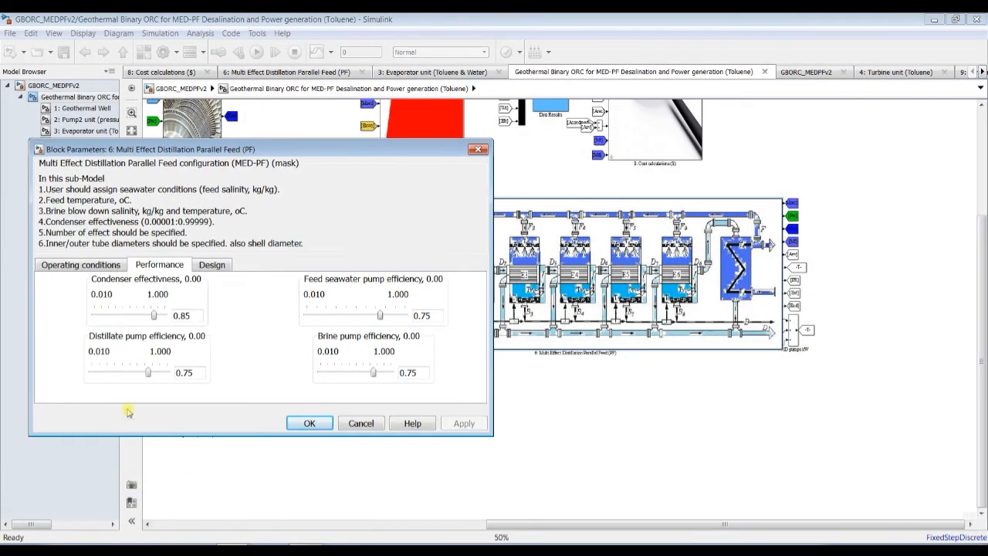
{"action": "left_click", "coordinate": [215, 267]}
{"action": "double_click", "coordinate": [173, 282]}
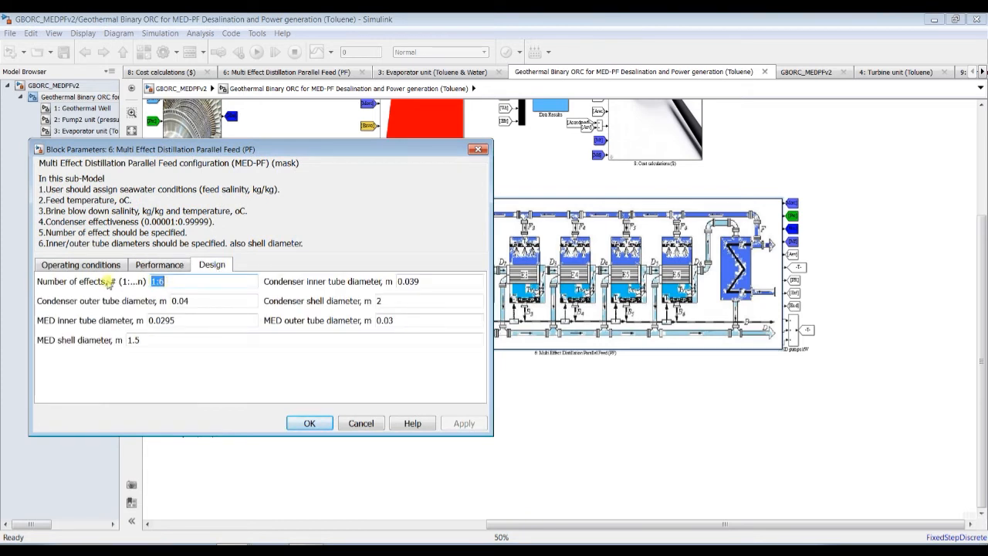
{"action": "double_click", "coordinate": [169, 281]}
{"action": "left_click", "coordinate": [309, 423]}
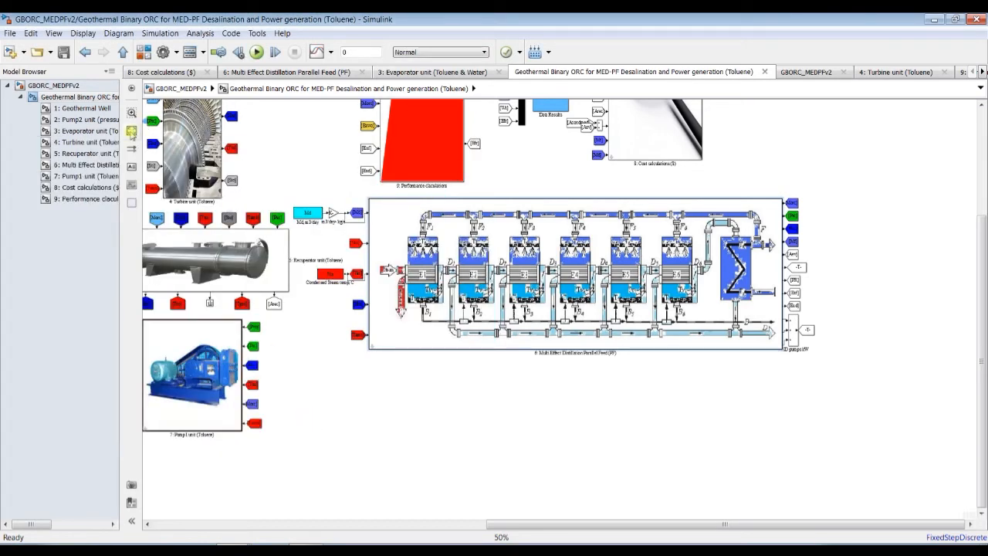
Return to the top-level model and open the Geothermal Binary ORC block's parameters at the productivity design setting
{"action": "left_click", "coordinate": [131, 131]}
{"action": "left_click", "coordinate": [53, 84]}
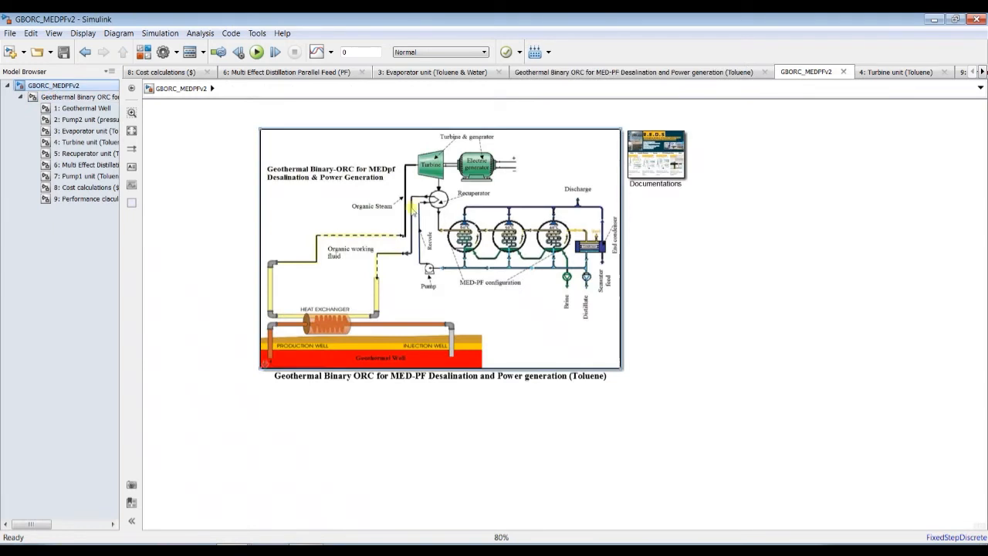
{"action": "double_click", "coordinate": [451, 200]}
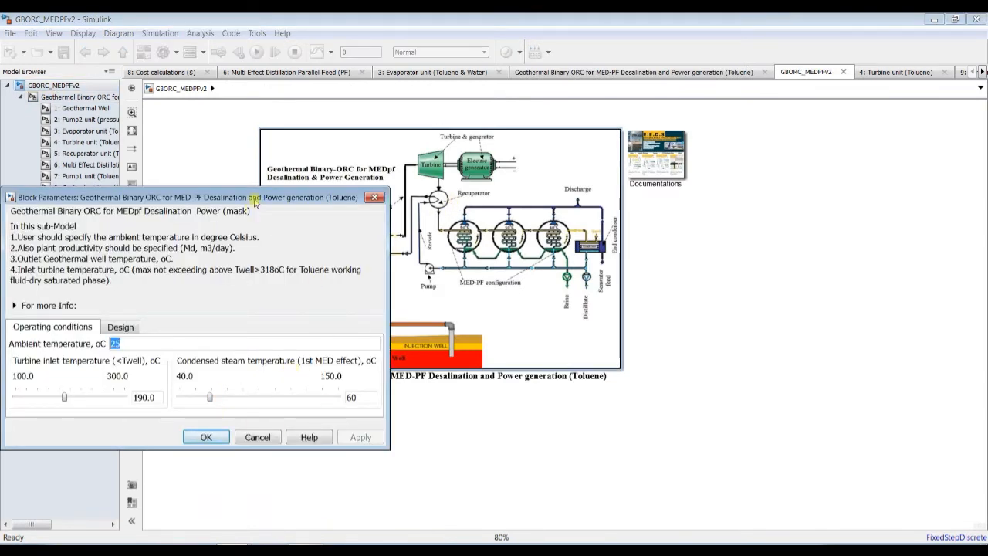
{"action": "left_click_drag", "start_coordinate": [266, 198], "coordinate": [509, 166]}
{"action": "left_click", "coordinate": [373, 291]}
{"action": "double_click", "coordinate": [486, 342]}
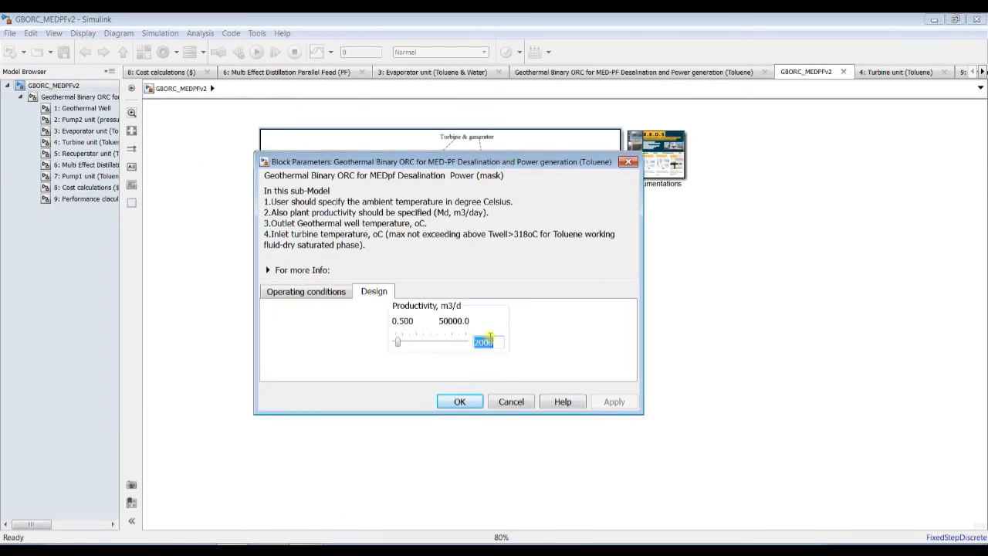
Try a plant productivity of 10000 m3/d, and restore and apply 2000 m3/d
{"action": "type", "text": "1"}
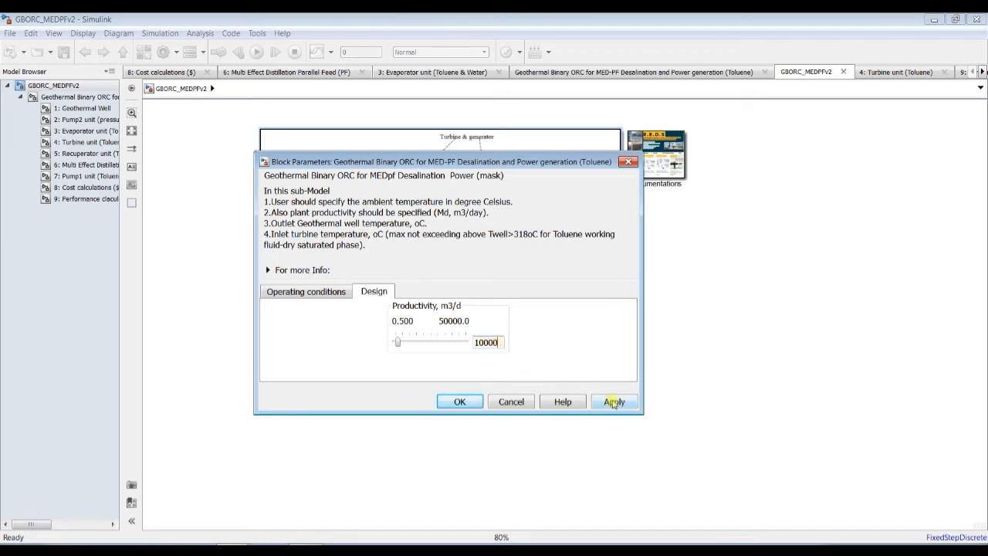
{"action": "double_click", "coordinate": [484, 342]}
{"action": "type", "text": "2000"}
{"action": "left_click", "coordinate": [614, 402]}
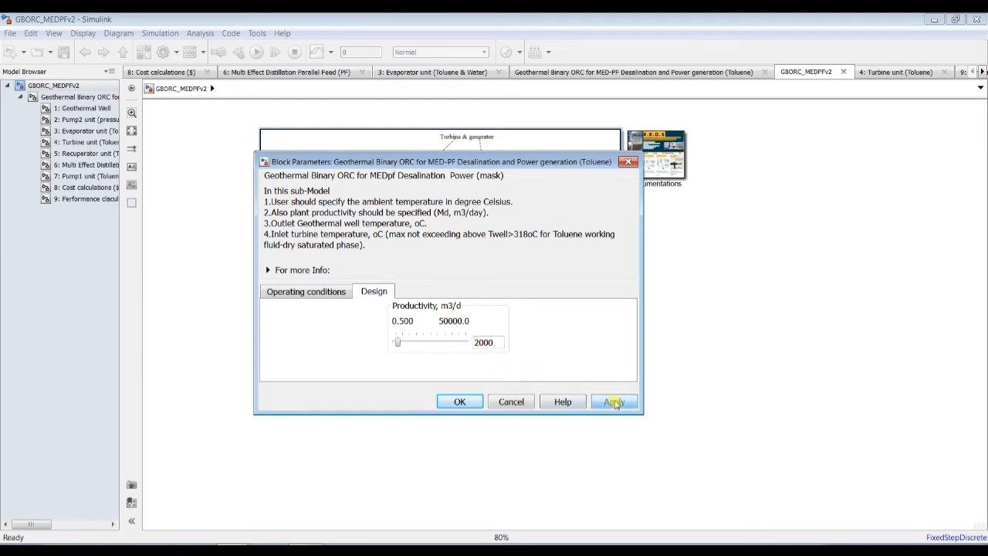
Set the simulation stop time to inf and save the model
{"action": "left_click", "coordinate": [296, 16]}
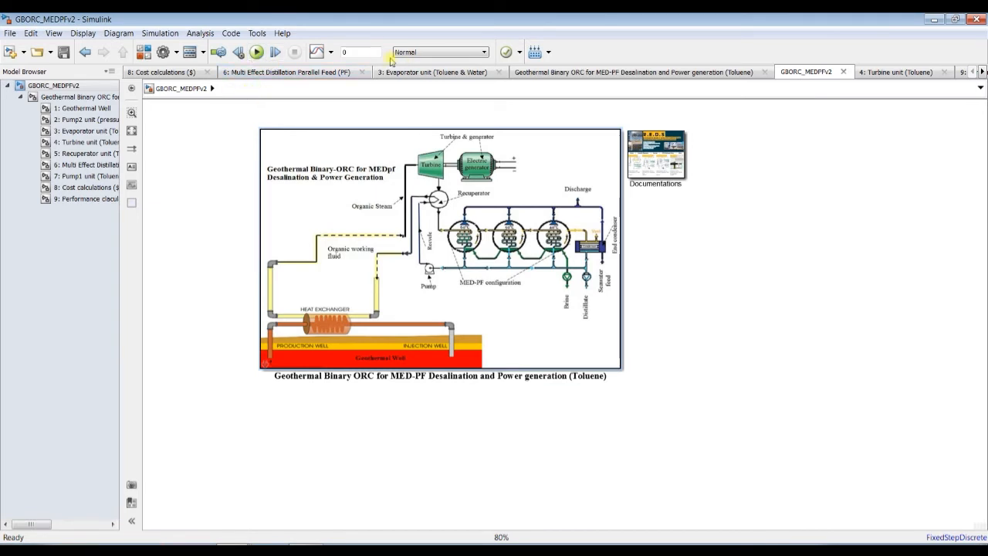
{"action": "type", "text": "inf"}
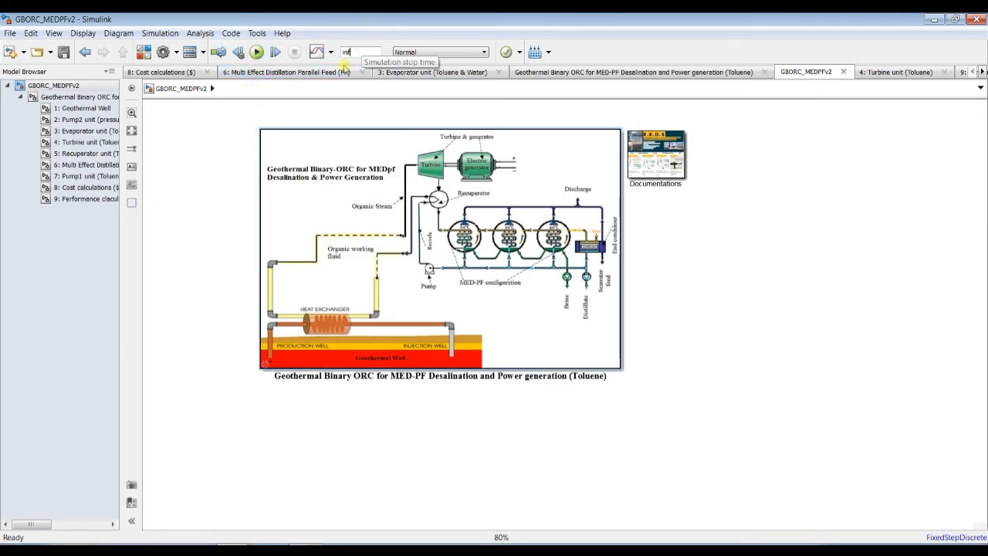
{"action": "key", "text": "Return"}
{"action": "left_click", "coordinate": [63, 54]}
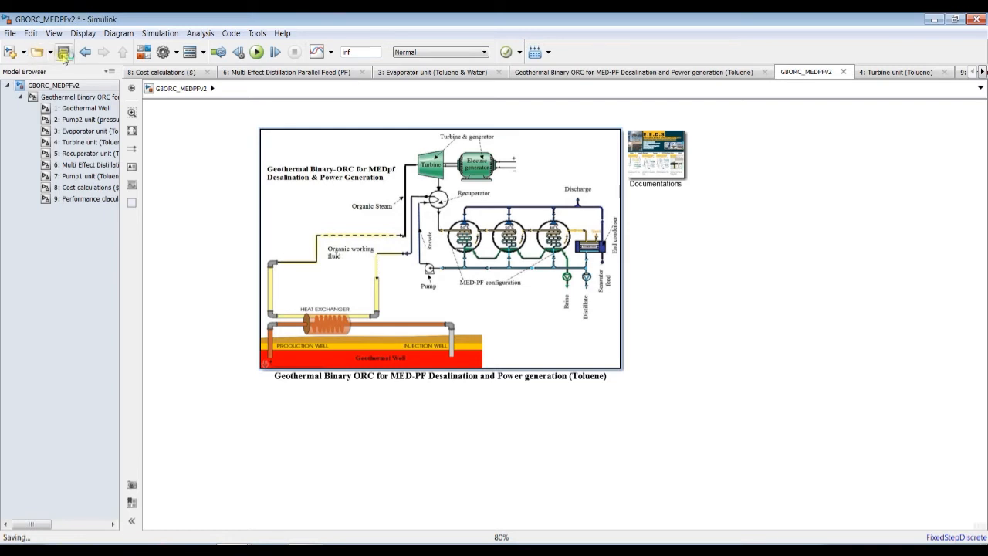
Run the simulation and open the Geothermal Well subsystem to watch its live outputs
{"action": "left_click", "coordinate": [257, 53]}
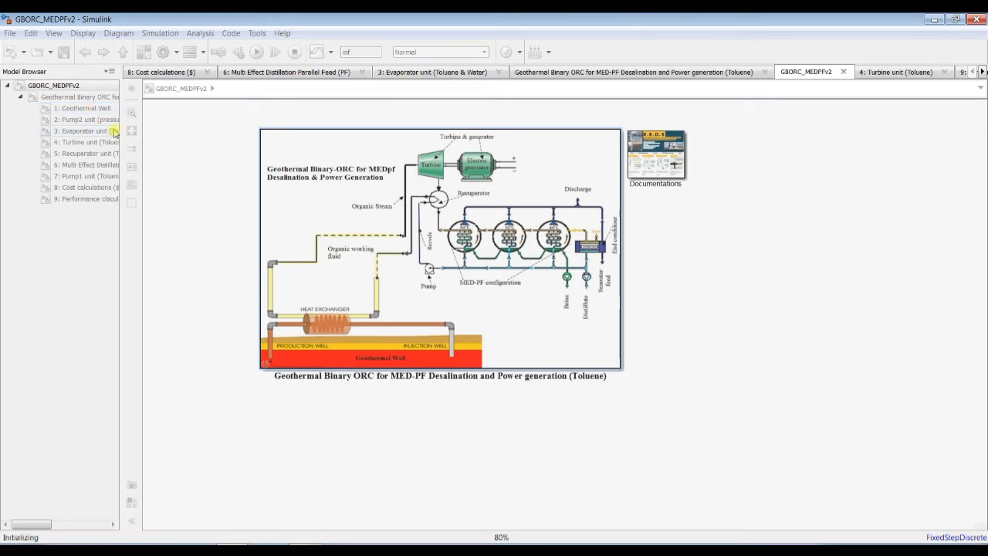
{"action": "left_click", "coordinate": [87, 111]}
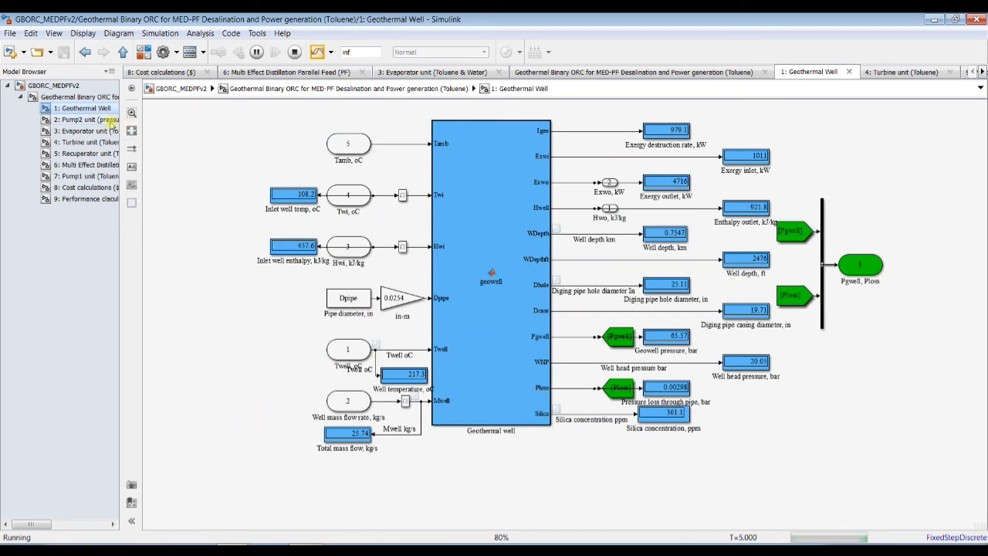
{"action": "left_click", "coordinate": [232, 549]}
{"action": "left_click", "coordinate": [204, 529]}
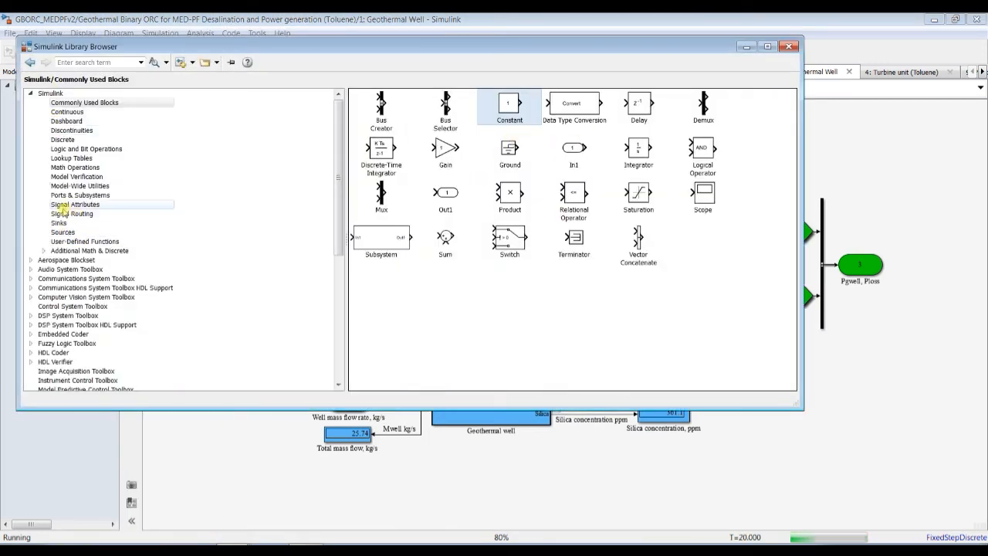
{"action": "left_click", "coordinate": [789, 47]}
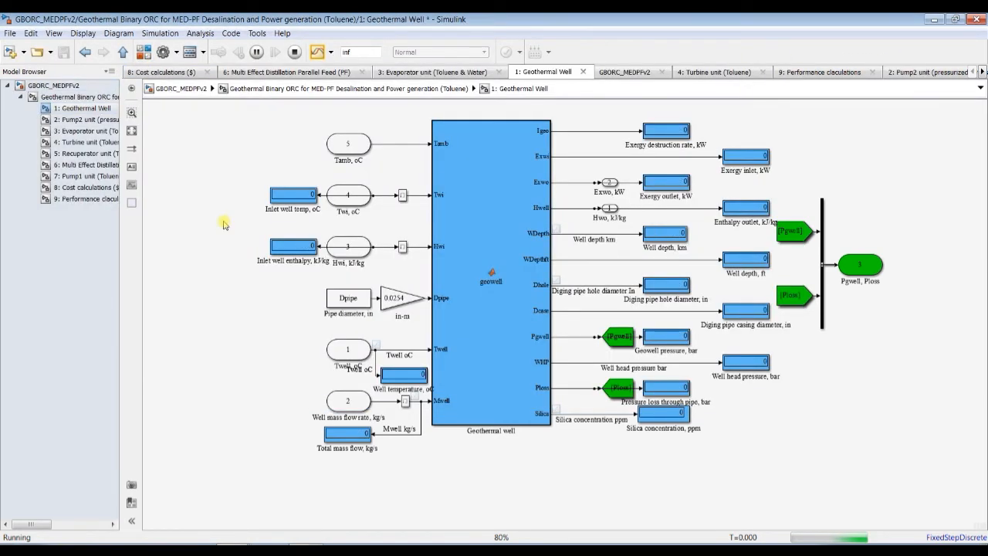
Raise the turbine inlet temperature to 198 oC in the top-level block parameters, with the running Geothermal Well displays kept in view
{"action": "left_click", "coordinate": [234, 551]}
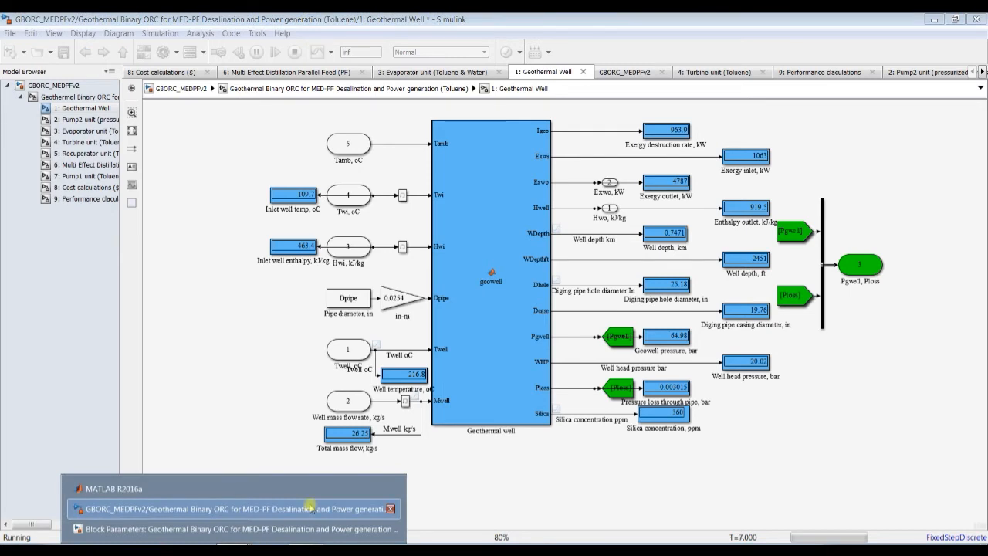
{"action": "left_click", "coordinate": [297, 530]}
{"action": "left_click_drag", "start_coordinate": [416, 207], "coordinate": [390, 125]}
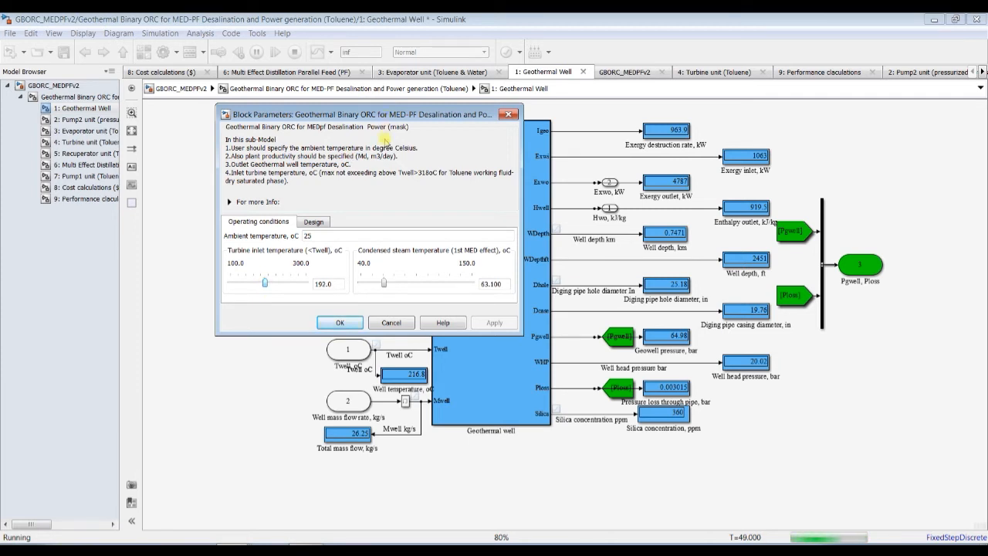
{"action": "key", "text": "Right"}
{"action": "key", "text": "Right"}
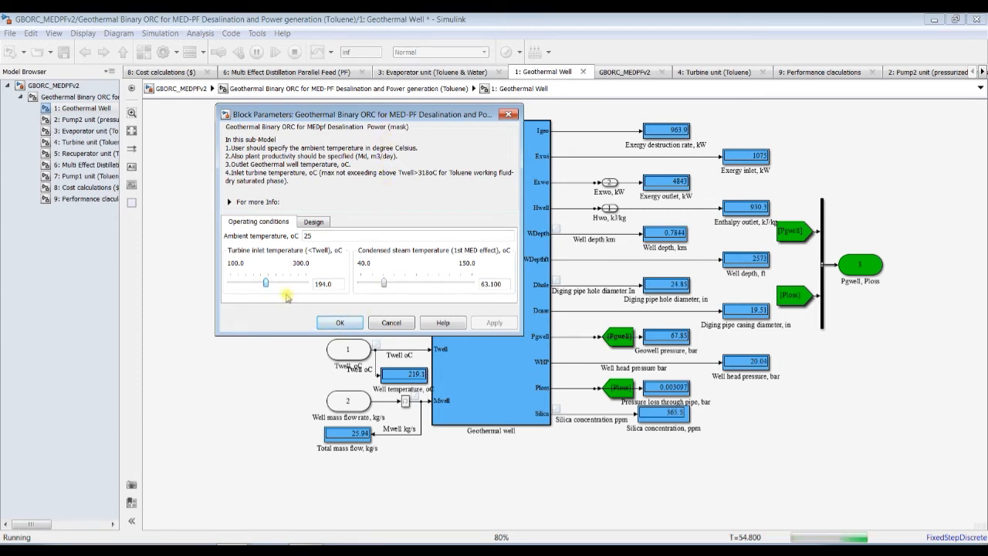
{"action": "key", "text": "Right"}
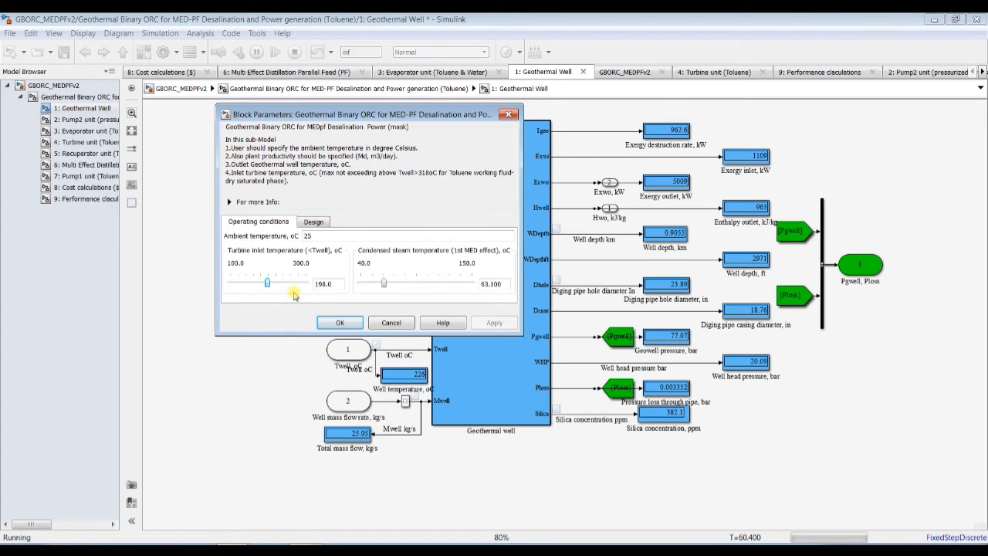
Raise the turbine inlet temperature to 222 oC in the top-level block parameters while the Geothermal Well simulation keeps running
{"action": "key", "text": "Right"}
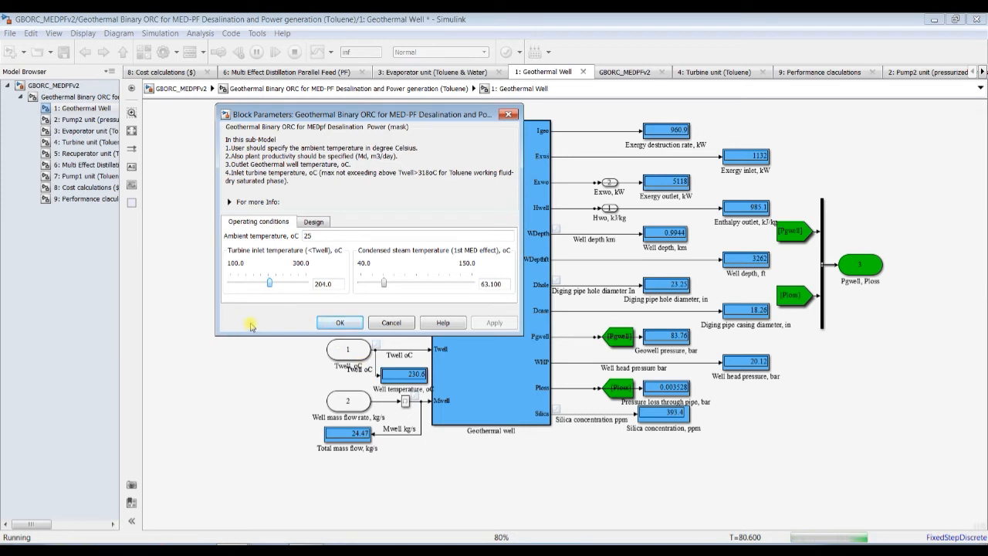
{"action": "key", "text": "Right"}
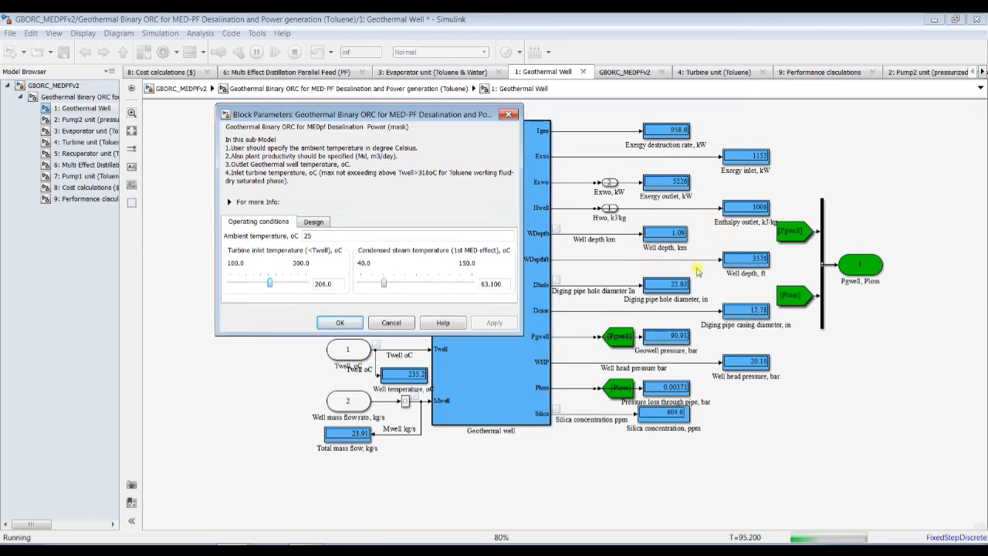
{"action": "key", "text": "Right"}
{"action": "key", "text": "Right"}
{"action": "key", "text": "Right"}
{"action": "key", "text": "Right"}
{"action": "key", "text": "Right"}
{"action": "key", "text": "Right"}
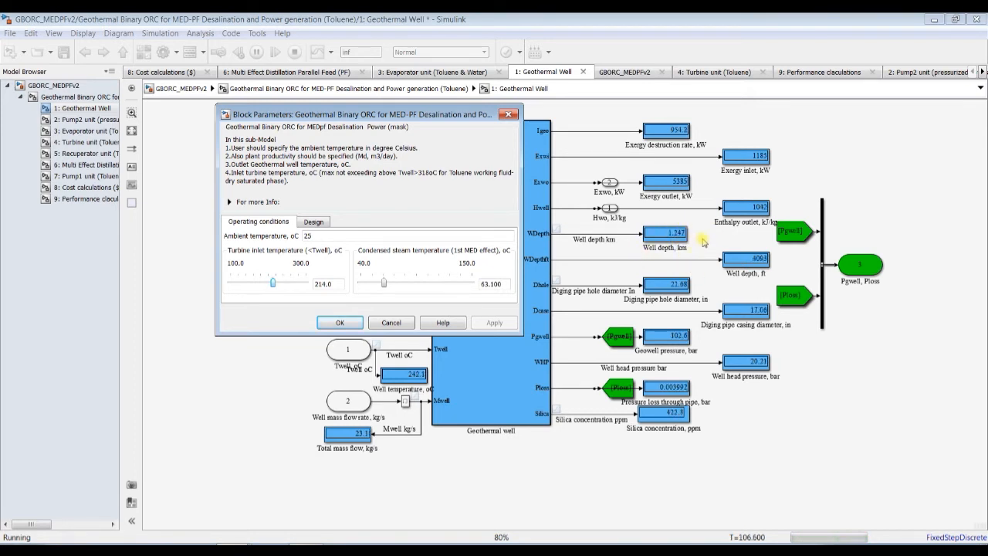
{"action": "key", "text": "Right"}
{"action": "key", "text": "Right"}
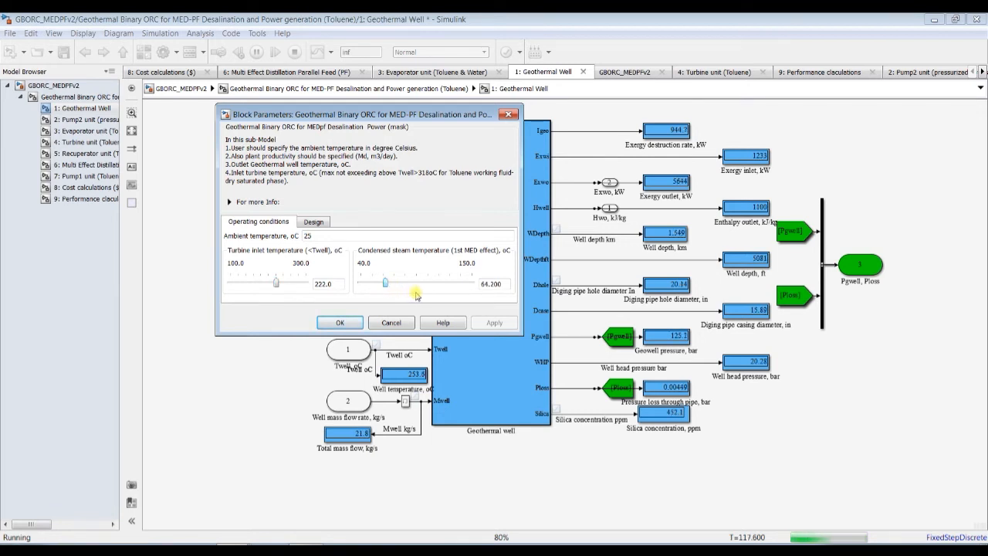
Raise the condensed steam temperature of the first MED effect to 69.7 oC
{"action": "key", "text": "Right"}
{"action": "key", "text": "Right"}
{"action": "key", "text": "Right"}
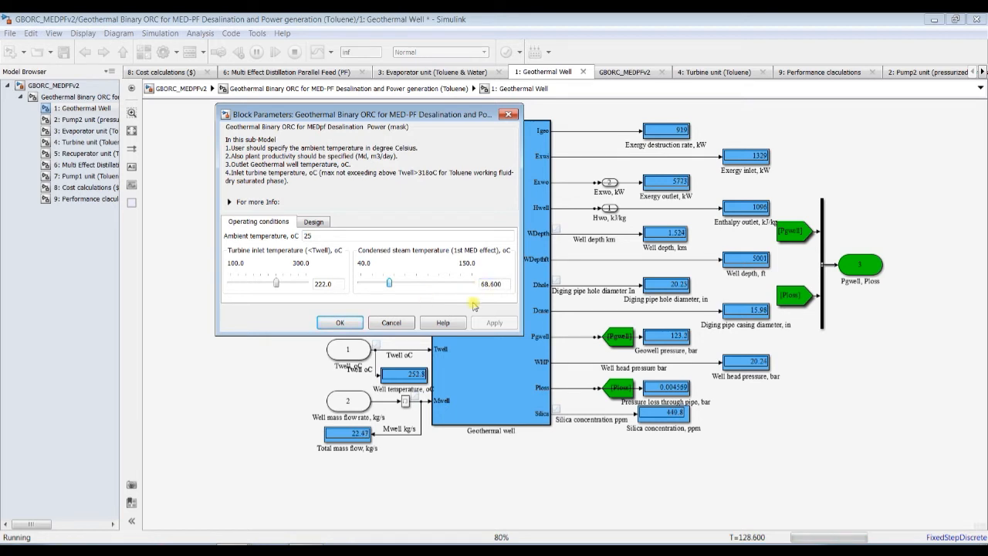
{"action": "key", "text": "Right"}
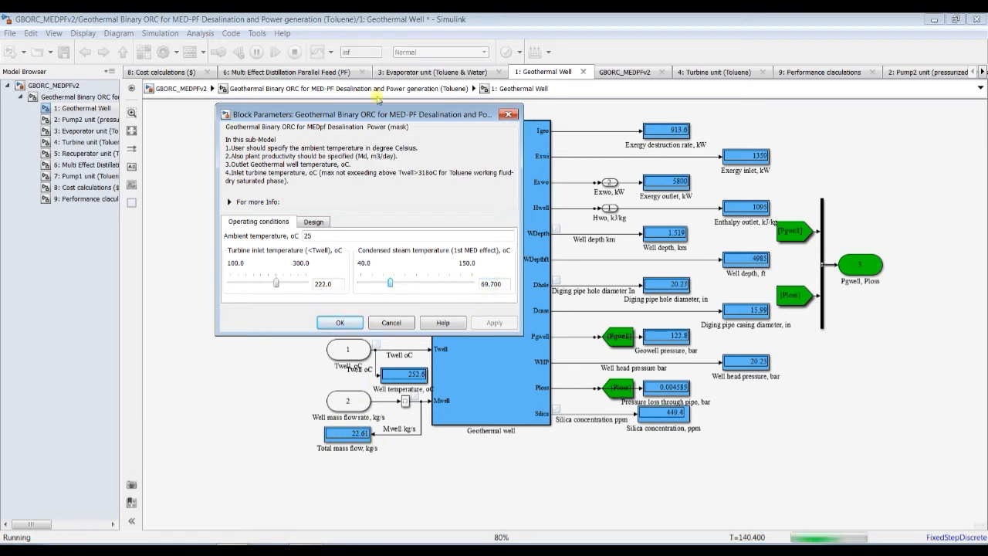
Uncover the well's input displays, raise the plant productivity past 6500 m3/d in the design parameters, and accept the change
{"action": "left_click_drag", "start_coordinate": [378, 114], "coordinate": [768, 155]}
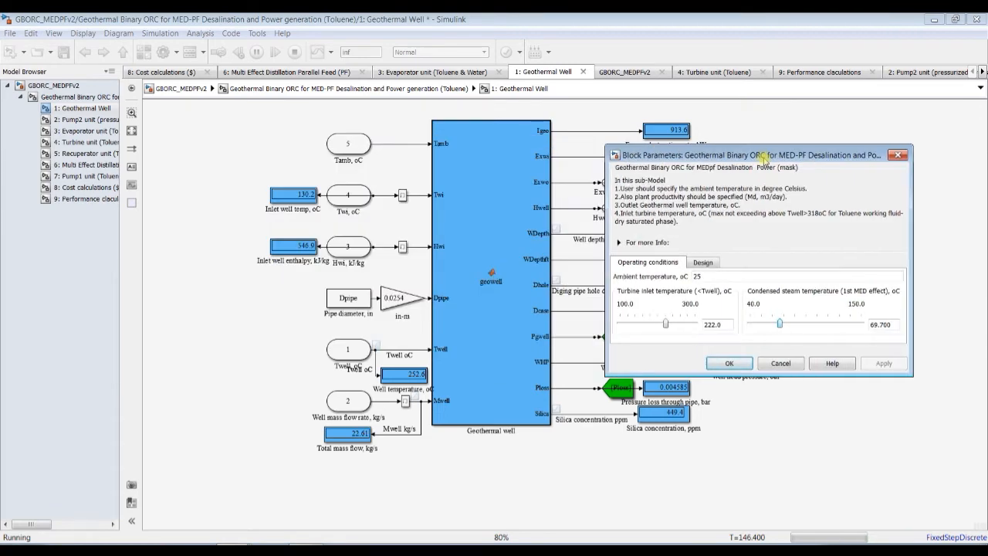
{"action": "left_click", "coordinate": [704, 264]}
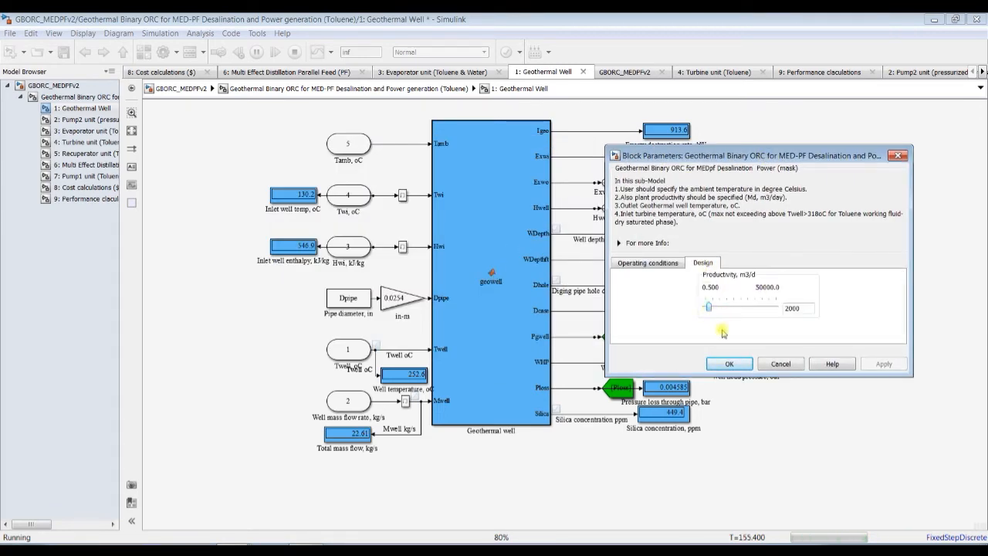
{"action": "key", "text": "Right"}
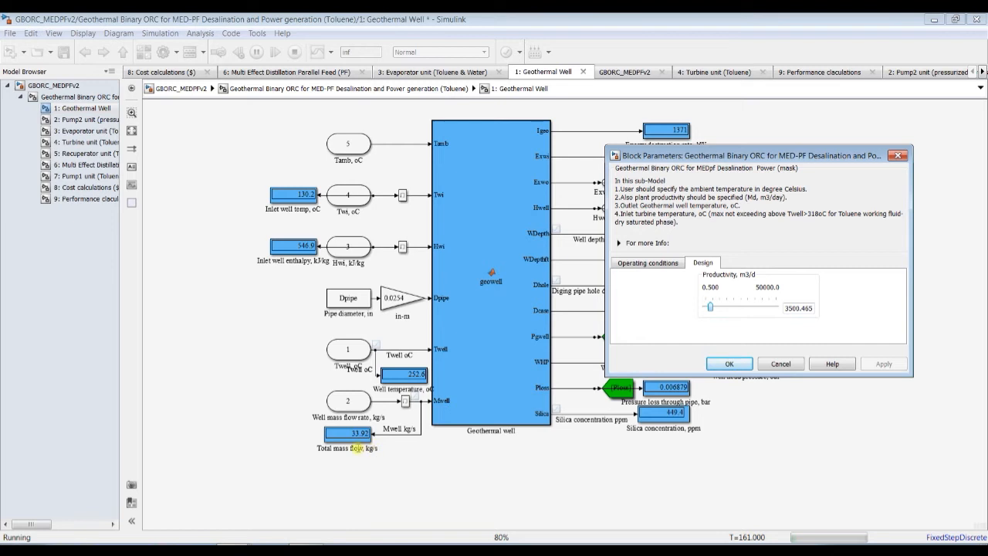
{"action": "key", "text": "Right"}
{"action": "key", "text": "Right"}
{"action": "key", "text": "Right"}
{"action": "key", "text": "Right"}
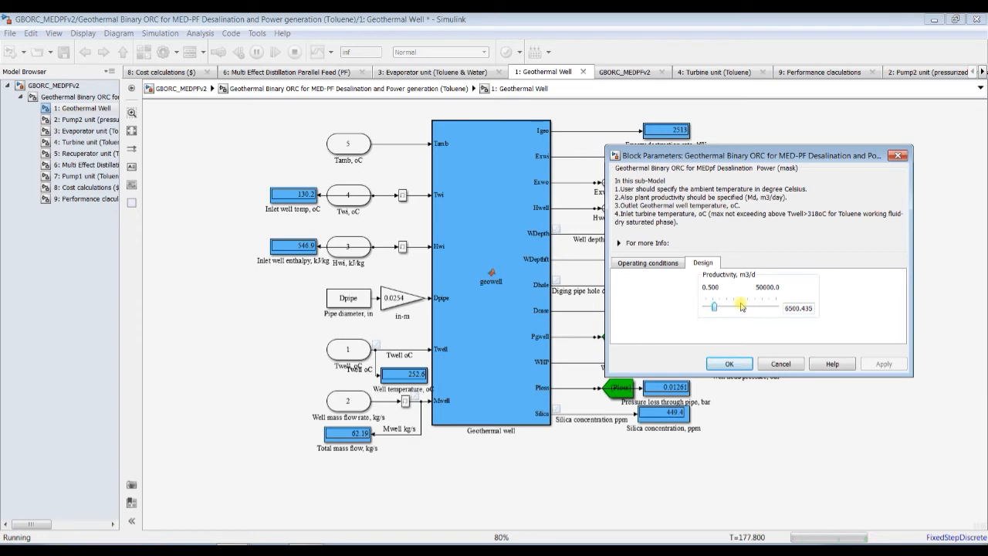
{"action": "left_click", "coordinate": [720, 367]}
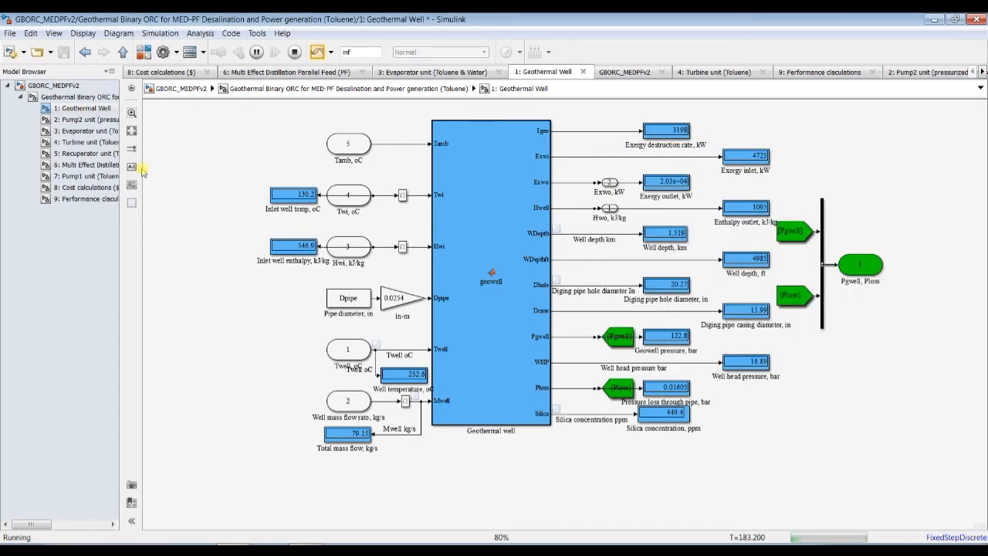
Open the Turbine unit subsystem and raise the plant productivity to 13500.365 m3/d with the net power display in view
{"action": "left_click", "coordinate": [84, 144]}
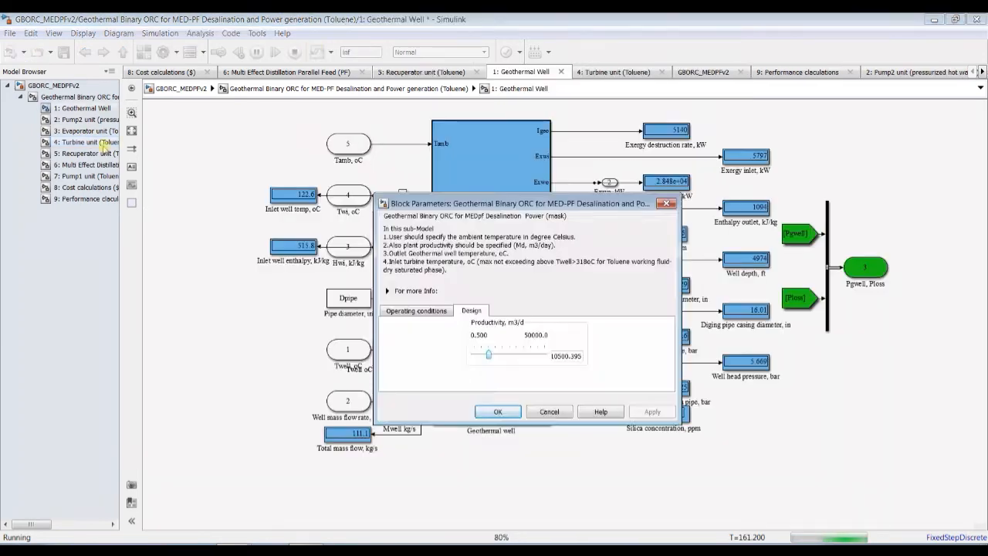
{"action": "left_click", "coordinate": [87, 143]}
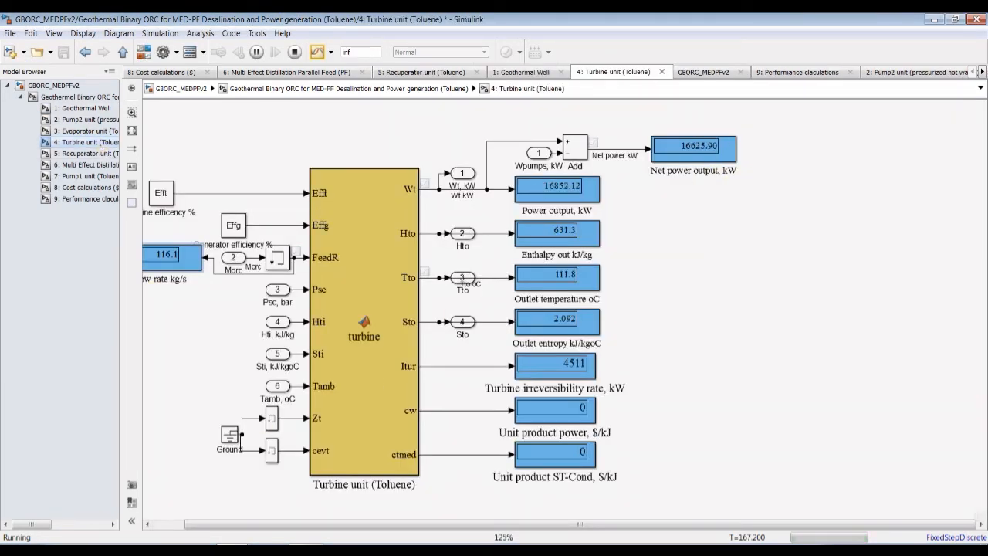
{"action": "left_click", "coordinate": [193, 533]}
{"action": "left_click_drag", "start_coordinate": [566, 202], "coordinate": [310, 128]}
{"action": "left_click_drag", "start_coordinate": [232, 279], "coordinate": [233, 280]}
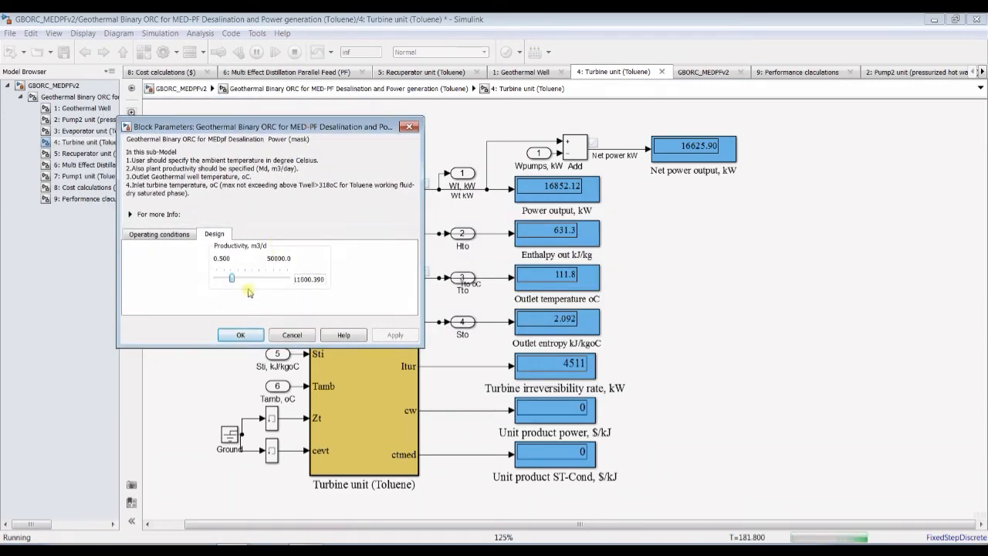
{"action": "key", "text": "Right"}
{"action": "key", "text": "Right"}
{"action": "key", "text": "Right"}
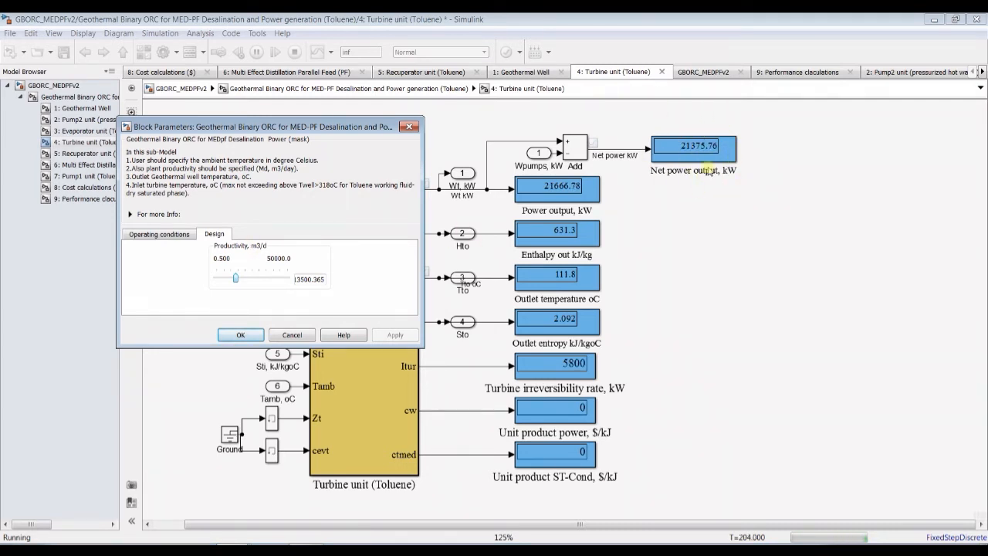
Open the Pump2 unit subsystem, raise the plant productivity to 15500.345 m3/d, and accept the block parameters
{"action": "left_click_drag", "start_coordinate": [276, 126], "coordinate": [350, 223]}
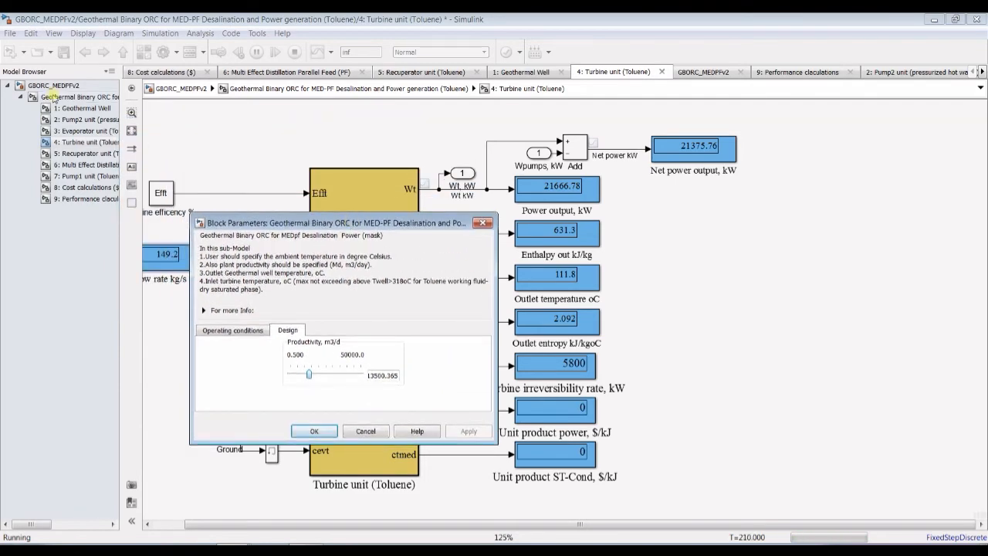
{"action": "left_click", "coordinate": [74, 120]}
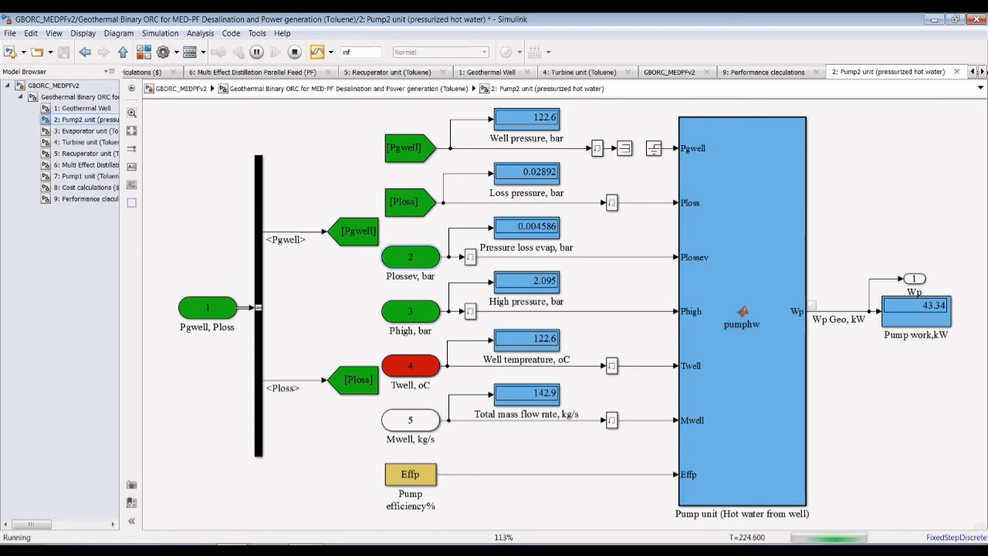
{"action": "left_click", "coordinate": [246, 530]}
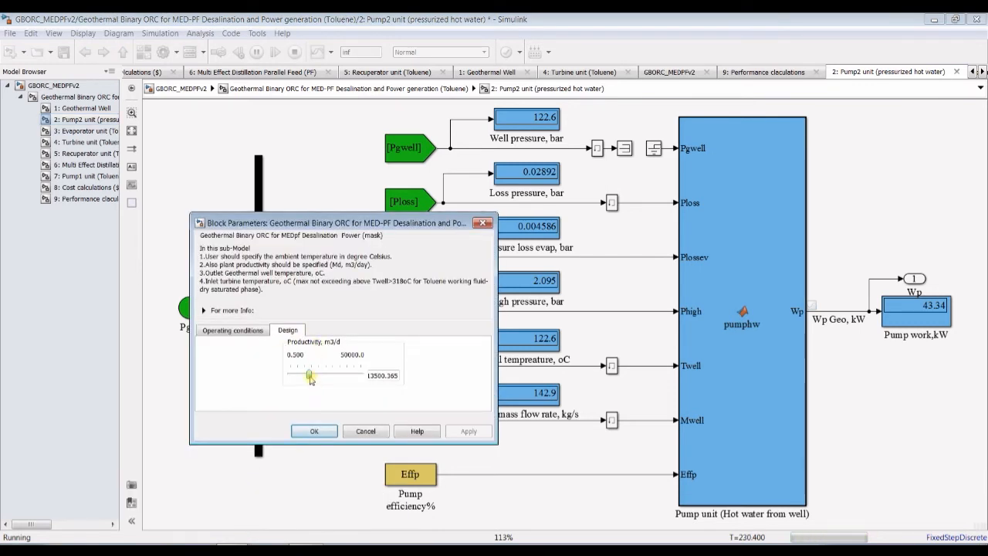
{"action": "left_click_drag", "start_coordinate": [311, 378], "coordinate": [312, 378]}
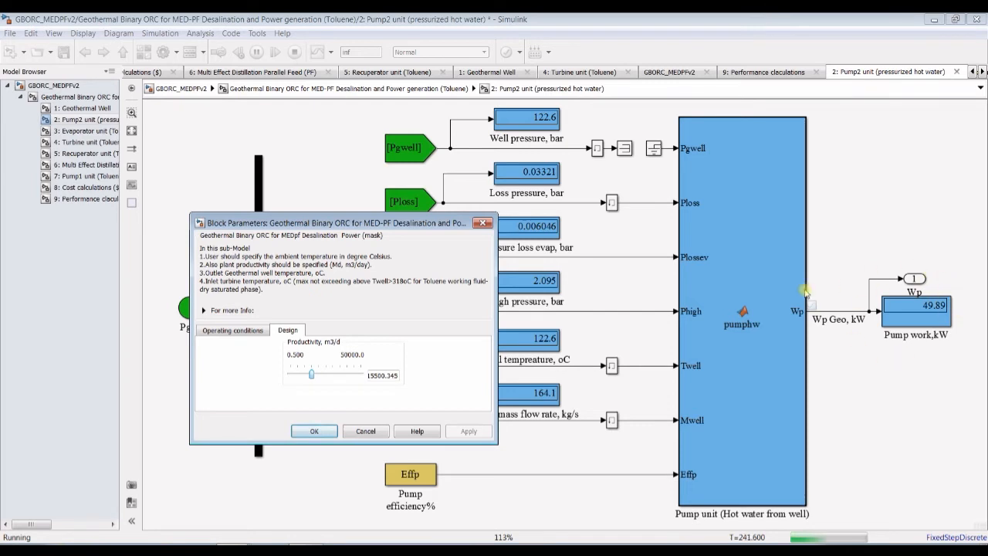
{"action": "left_click", "coordinate": [326, 430]}
Stop the simulation and open the Simulation Data Inspector full-screen with the Run 5 signal list enlarged
{"action": "left_click", "coordinate": [294, 53]}
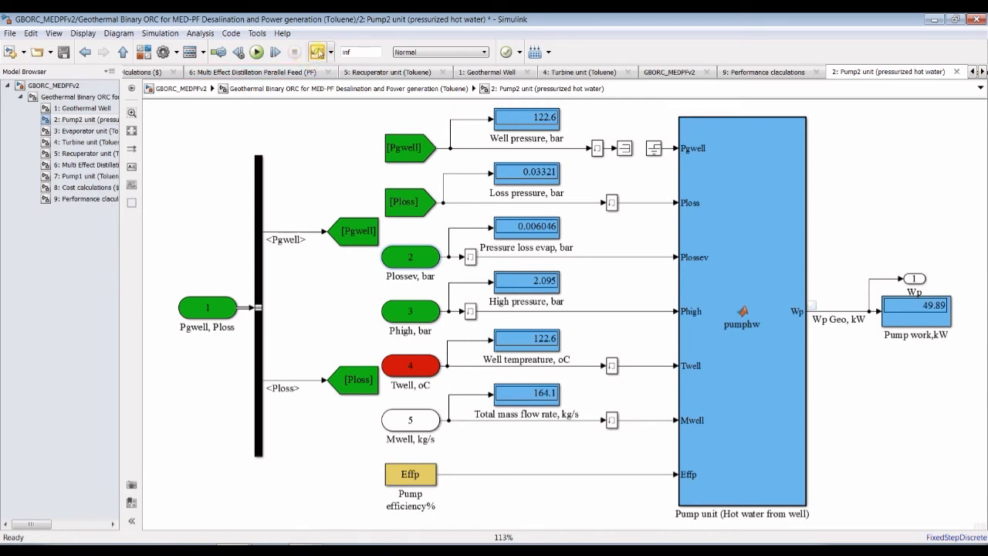
{"action": "left_click", "coordinate": [317, 52]}
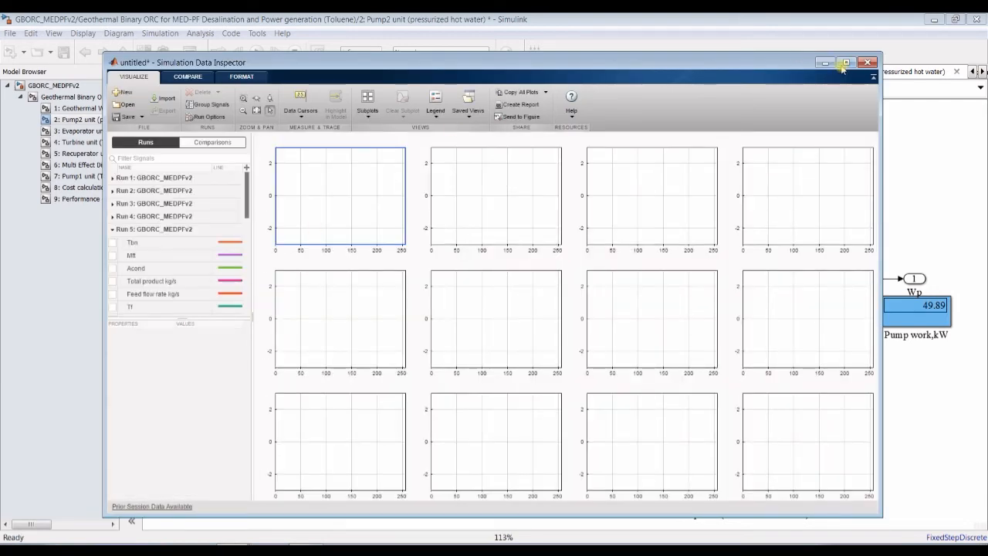
{"action": "left_click", "coordinate": [846, 62]}
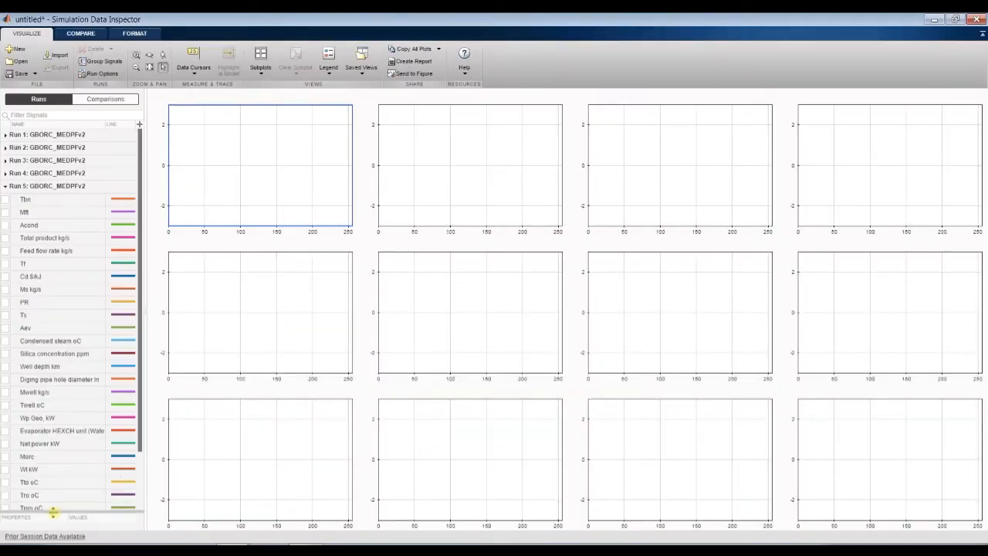
{"action": "left_click_drag", "start_coordinate": [140, 192], "coordinate": [141, 178]}
Return to the Simulink model's main subsystem and review the Multi Effect Distillation block's operating, performance and design parameters
{"action": "left_click", "coordinate": [136, 508]}
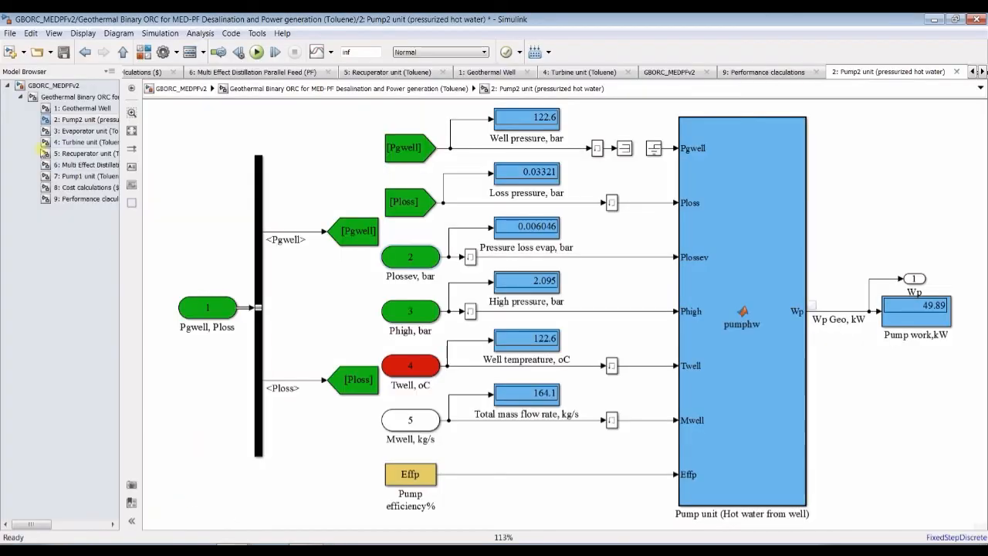
{"action": "left_click", "coordinate": [52, 98]}
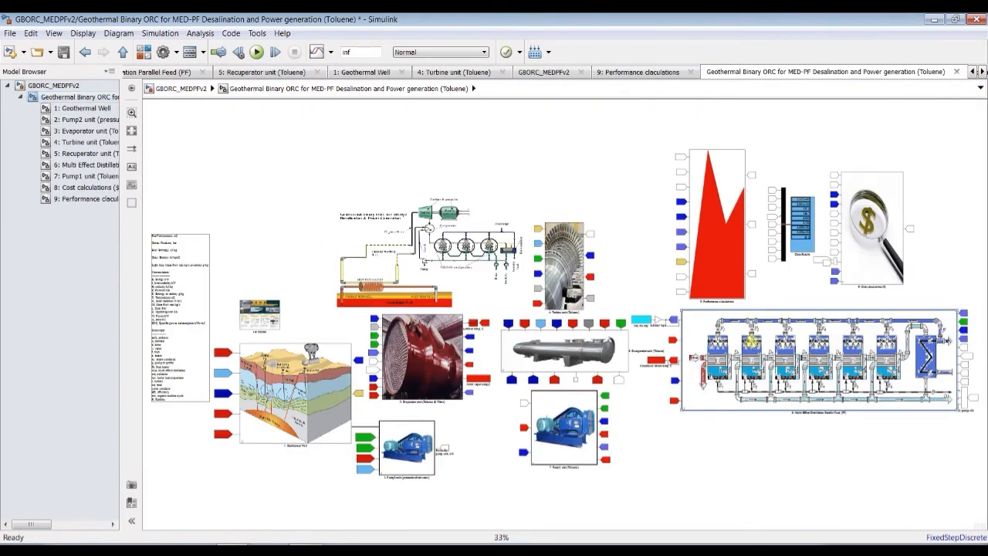
{"action": "double_click", "coordinate": [711, 320]}
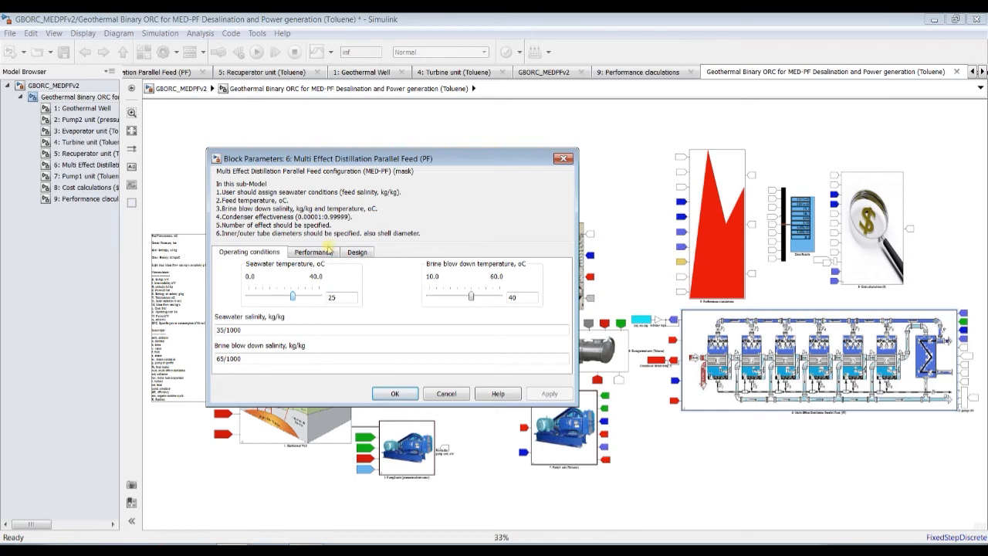
{"action": "left_click", "coordinate": [328, 251]}
{"action": "left_click", "coordinate": [360, 252]}
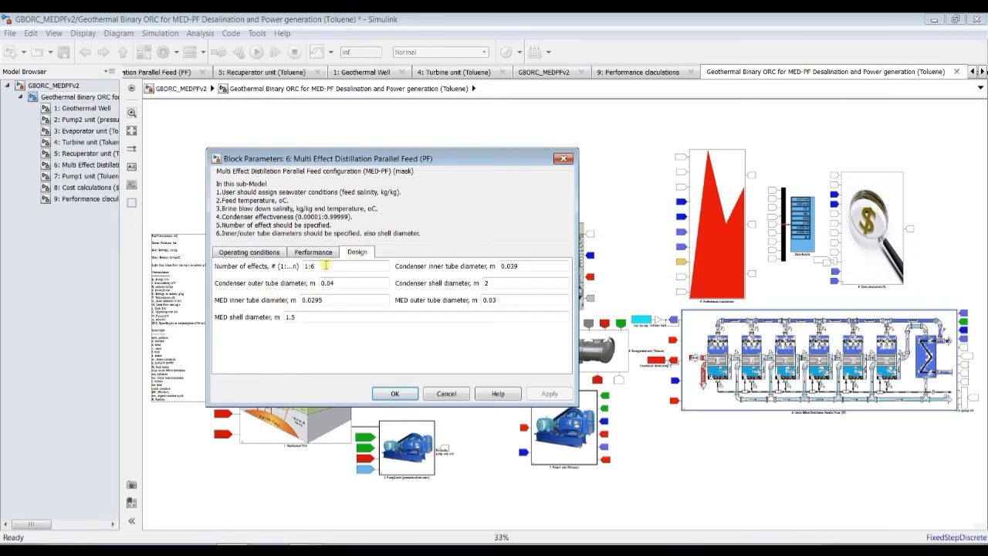
{"action": "left_click", "coordinate": [392, 394]}
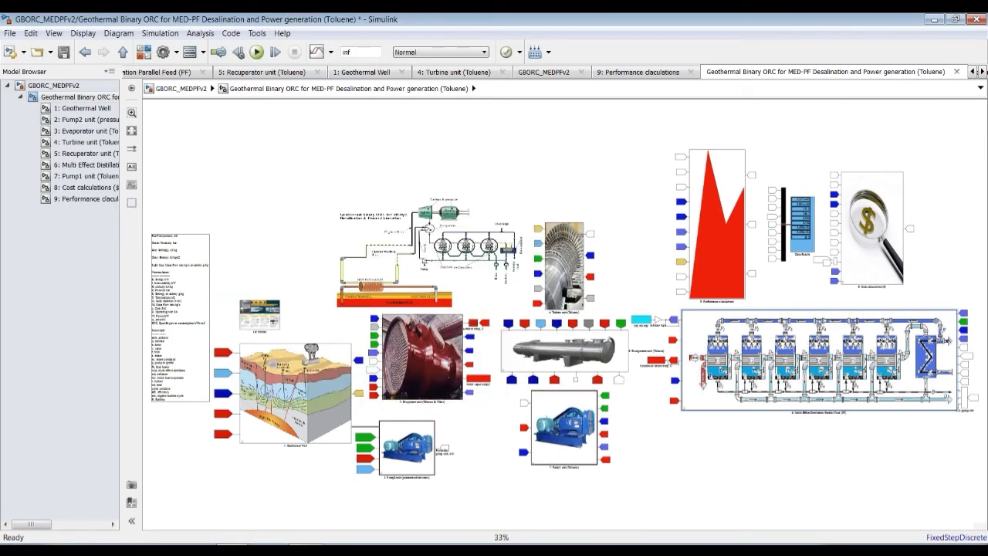
Switch to the Simulation Data Inspector and plot Run 5's Mft and Acond signals in the first two subplots of the first row
{"action": "left_click", "coordinate": [234, 550]}
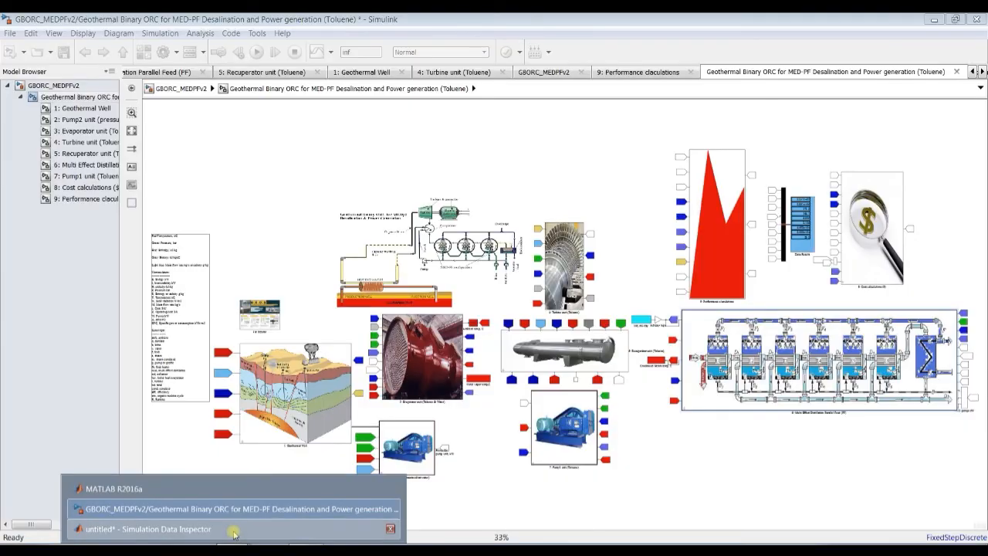
{"action": "left_click", "coordinate": [146, 529]}
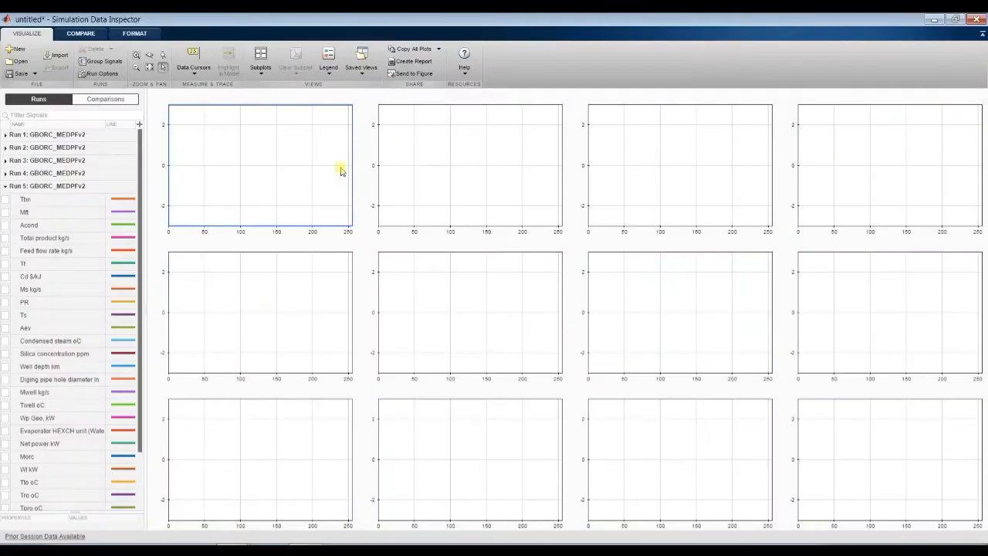
{"action": "left_click", "coordinate": [5, 213]}
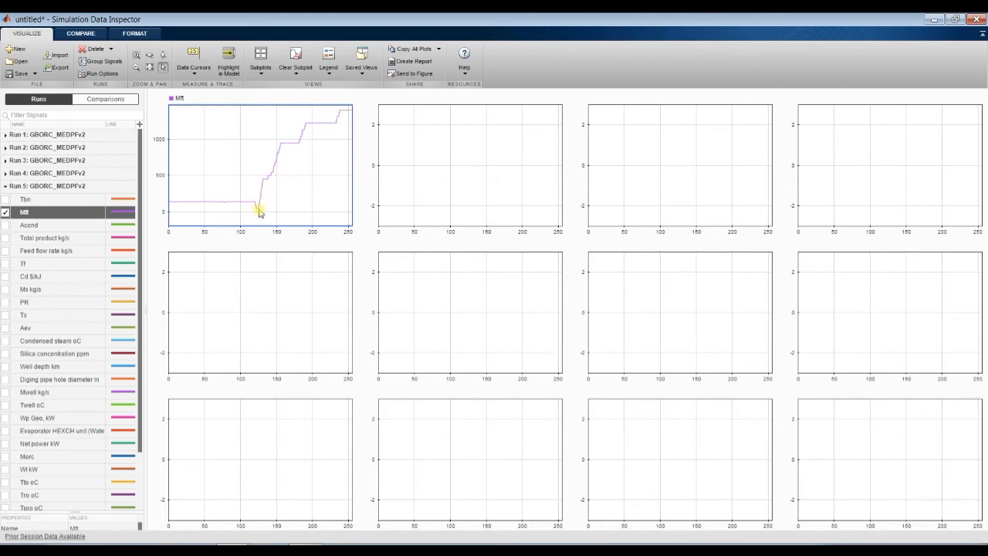
{"action": "left_click", "coordinate": [474, 153]}
{"action": "left_click", "coordinate": [5, 225]}
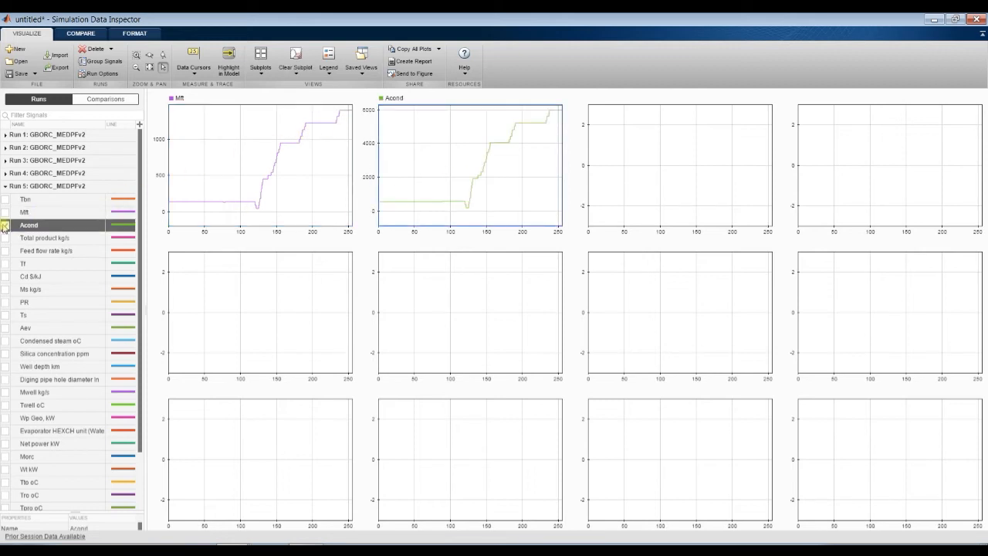
Plot Total product kg/s and Feed flow rate kg/s in the third and fourth subplots of the first row
{"action": "left_click", "coordinate": [600, 159]}
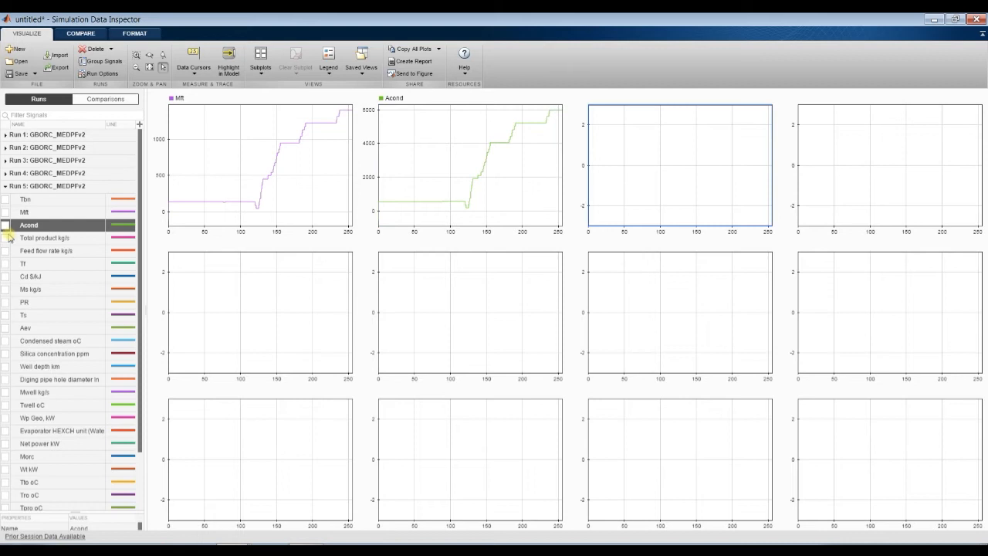
{"action": "left_click", "coordinate": [6, 238]}
{"action": "left_click", "coordinate": [834, 166]}
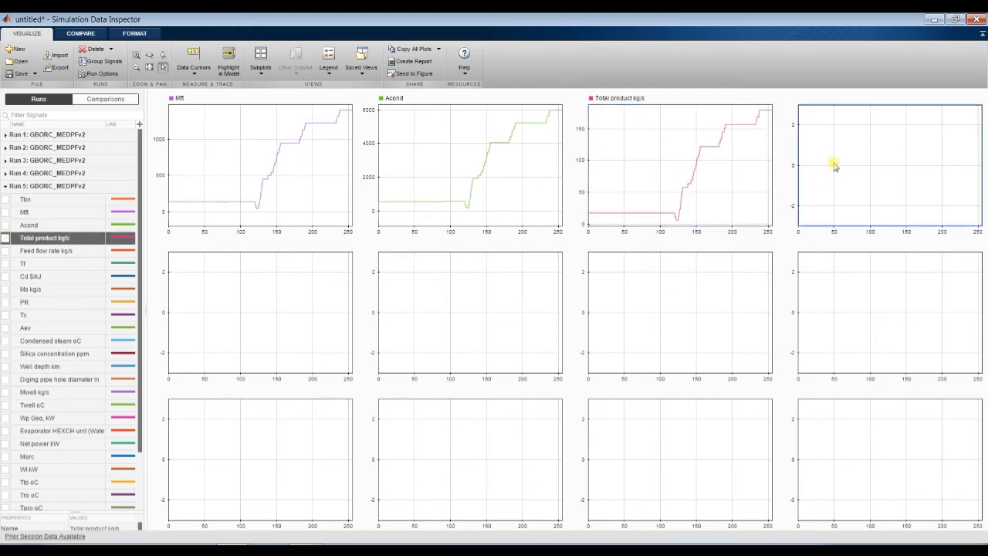
{"action": "left_click", "coordinate": [6, 250]}
Plot Ms kg/s and PR in the first two subplots of the second row
{"action": "left_click", "coordinate": [247, 284]}
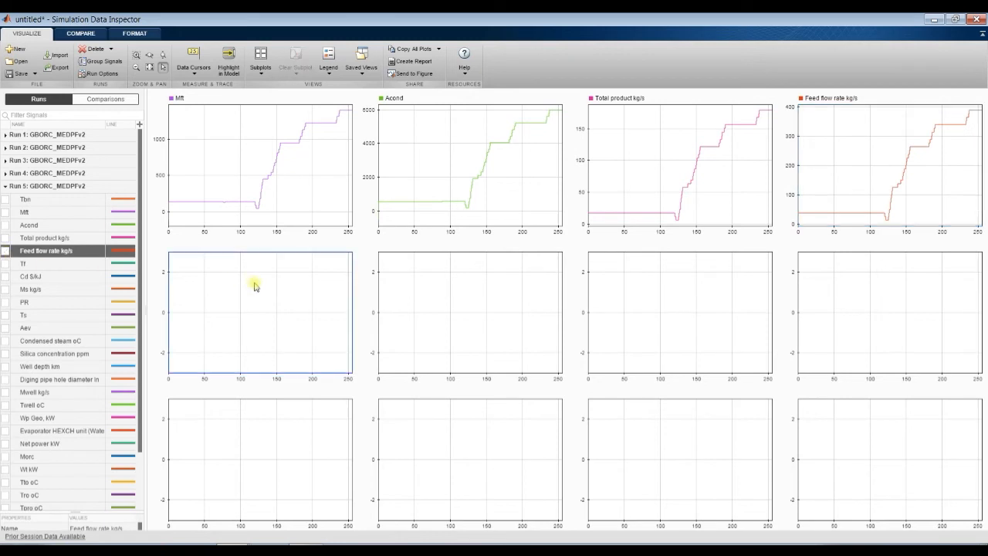
{"action": "left_click", "coordinate": [5, 290]}
{"action": "left_click", "coordinate": [418, 297]}
{"action": "left_click", "coordinate": [5, 304]}
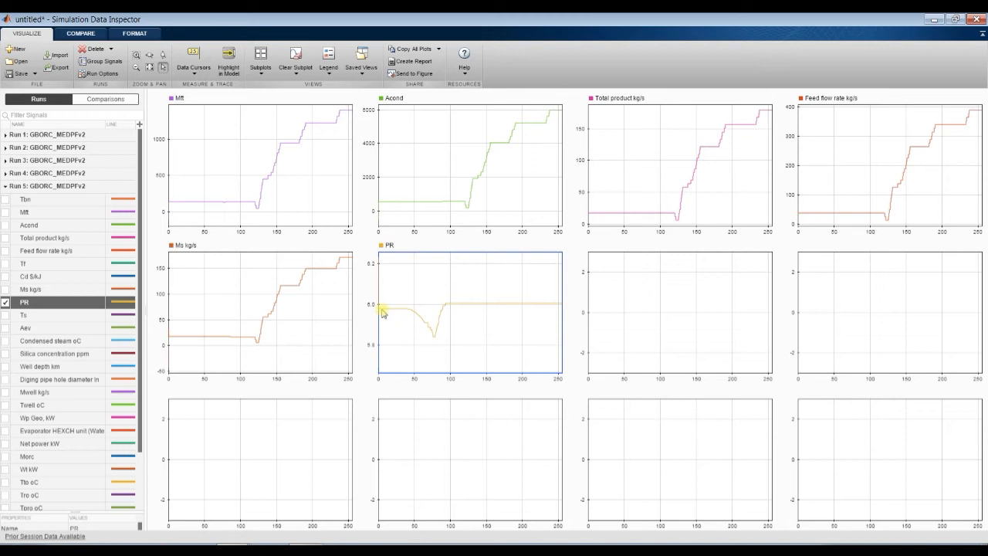
Plot Run 5's Ts and Aev signals in the third and fourth subplots of the second row
{"action": "left_click", "coordinate": [638, 307]}
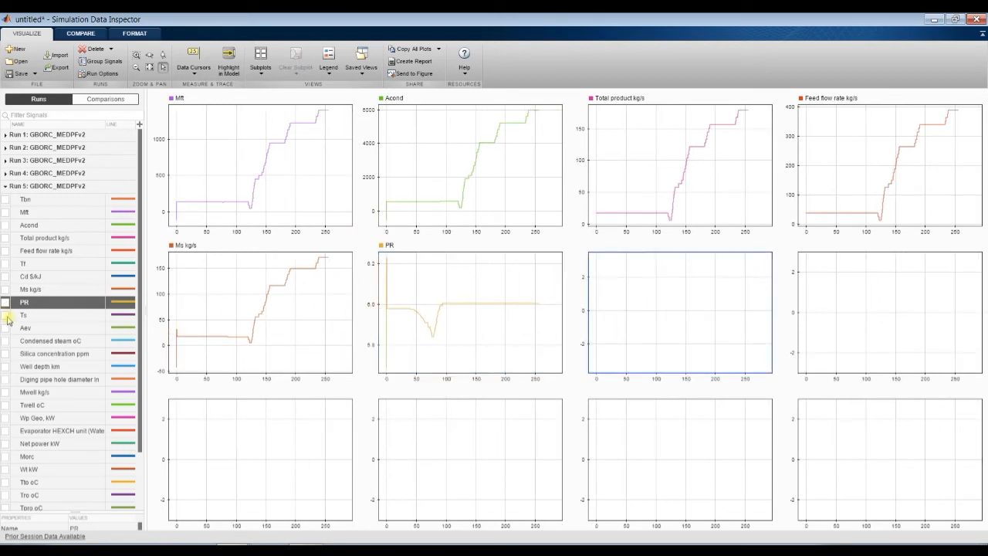
{"action": "left_click", "coordinate": [6, 316]}
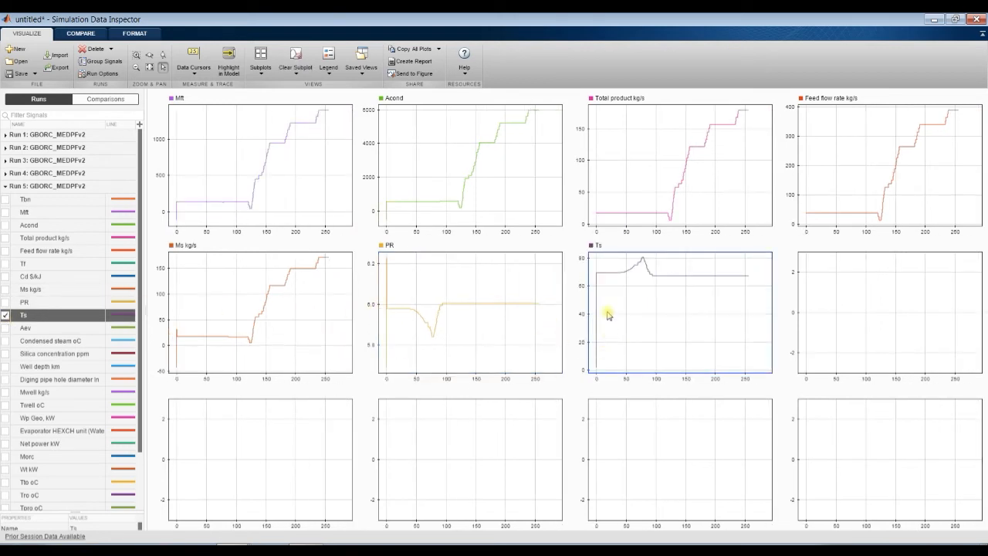
{"action": "left_click", "coordinate": [832, 299]}
{"action": "left_click", "coordinate": [6, 328]}
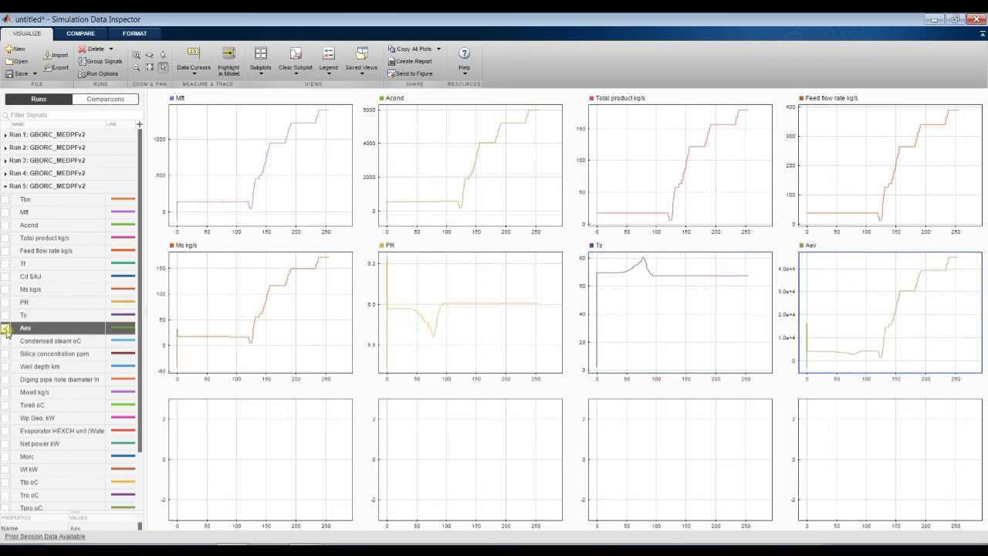
Plot Mwell kg/s and Well depth km in the first two subplots of the third row
{"action": "left_click", "coordinate": [305, 483]}
{"action": "scroll", "coordinate": [20, 392], "scroll_direction": "down", "scroll_amount": 2}
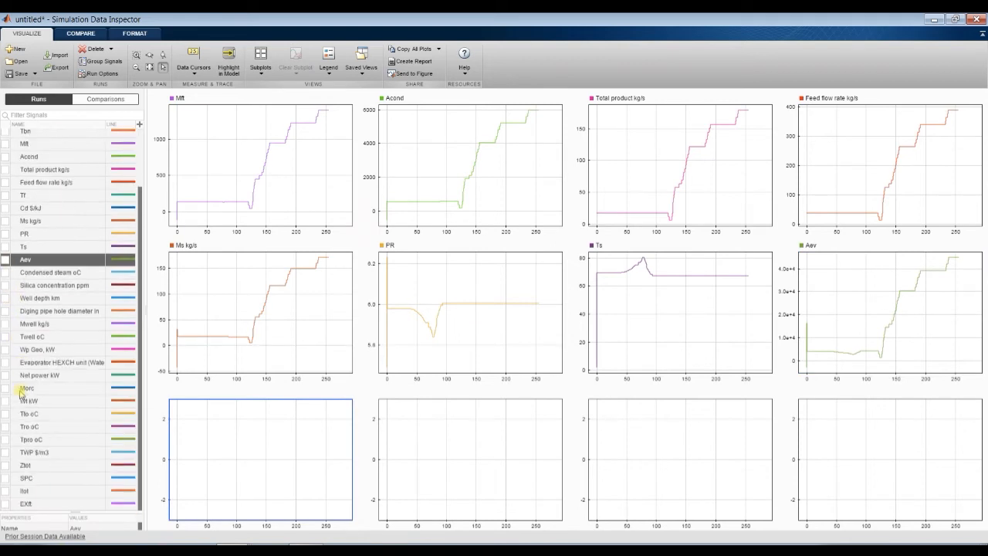
{"action": "left_click", "coordinate": [6, 325]}
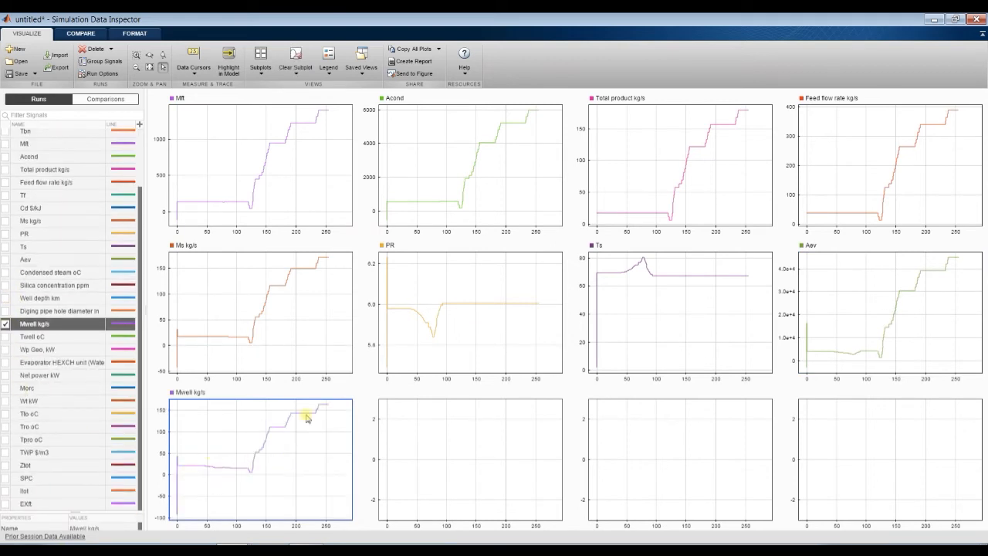
{"action": "left_click", "coordinate": [446, 429]}
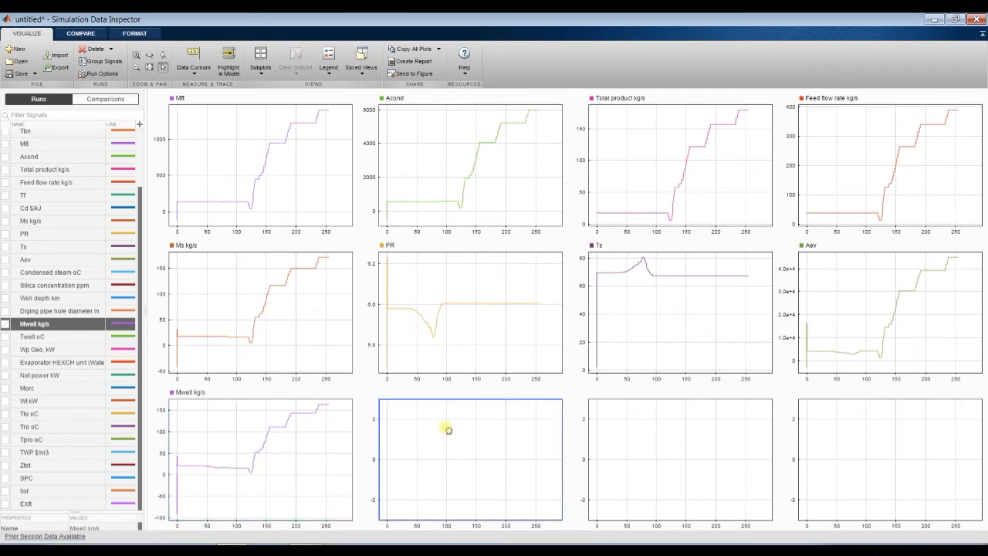
{"action": "left_click", "coordinate": [6, 300]}
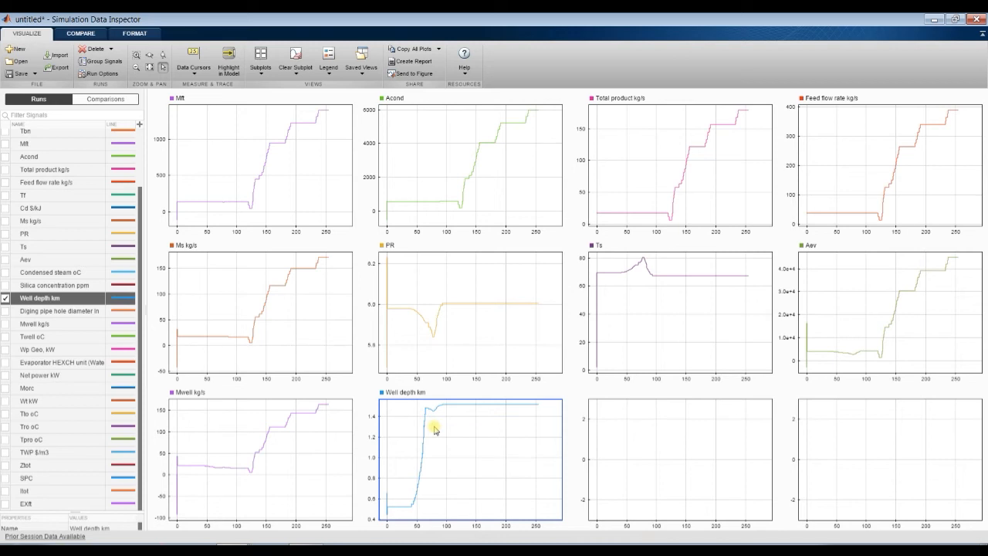
Plot Wt kW and Wp Geo, kW in the third and fourth subplots of the third row
{"action": "left_click", "coordinate": [649, 451]}
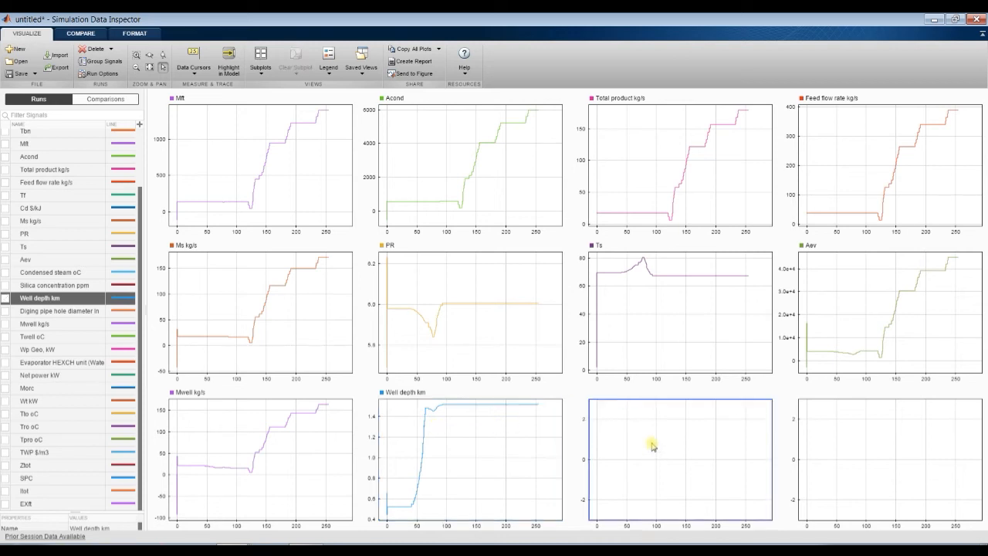
{"action": "left_click", "coordinate": [6, 401]}
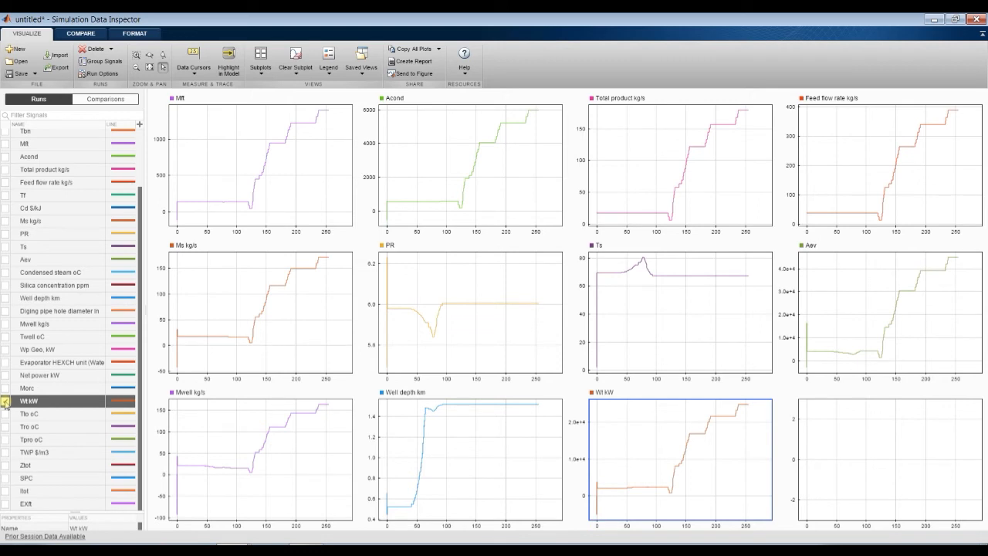
{"action": "left_click", "coordinate": [888, 477]}
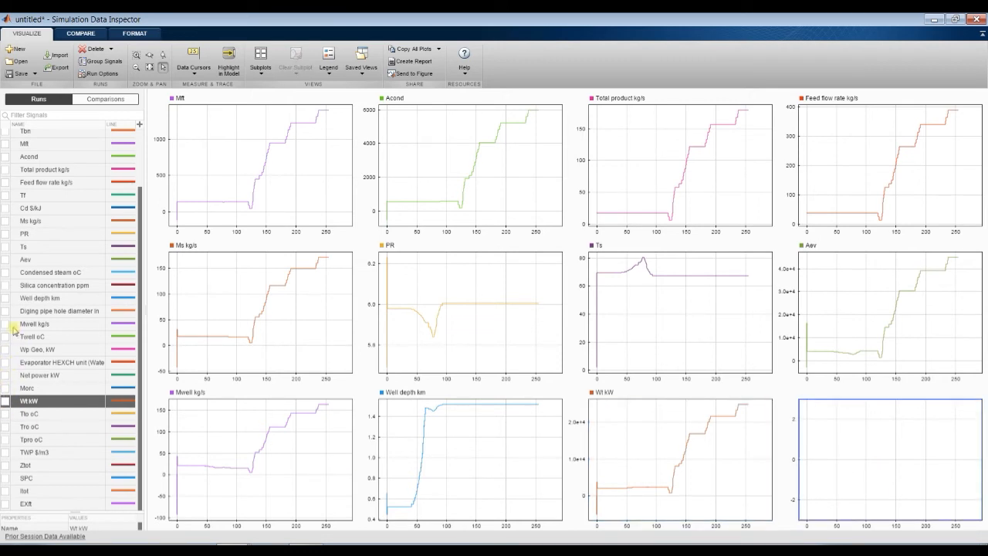
{"action": "left_click", "coordinate": [6, 350]}
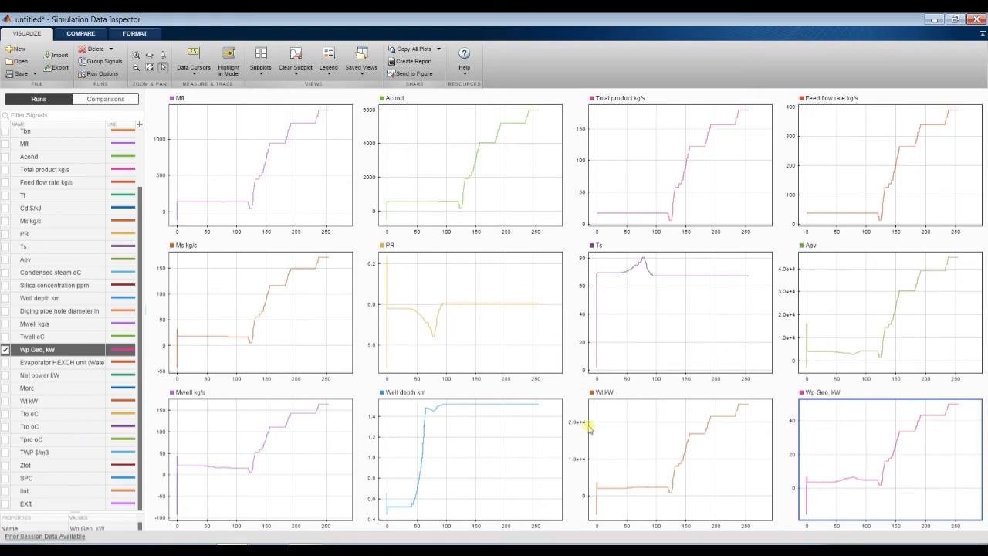
Check the turbine unit's power output signals in the Simulink model and add Net power kW to the Wt kW subplot in the Simulation Data Inspector
{"action": "left_click", "coordinate": [616, 443]}
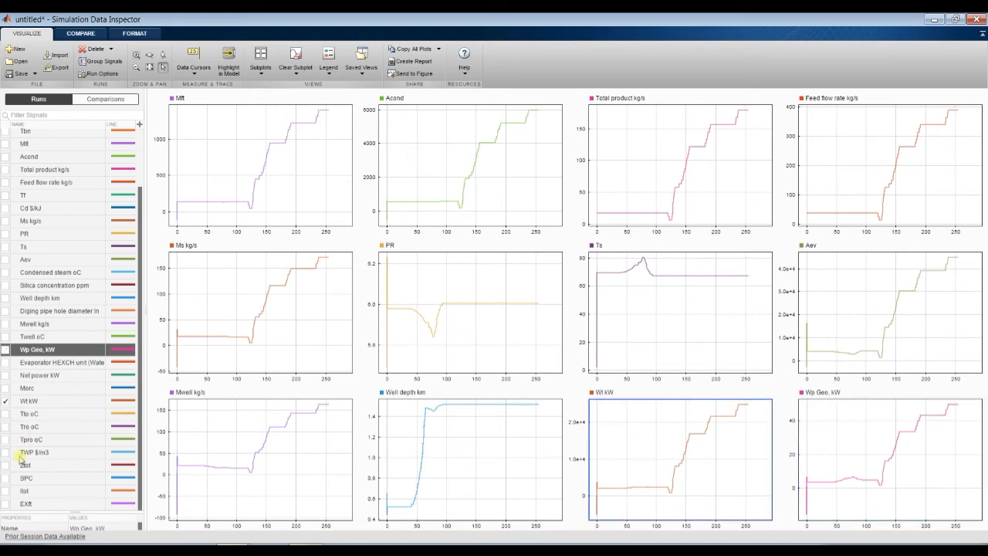
{"action": "left_click", "coordinate": [165, 548]}
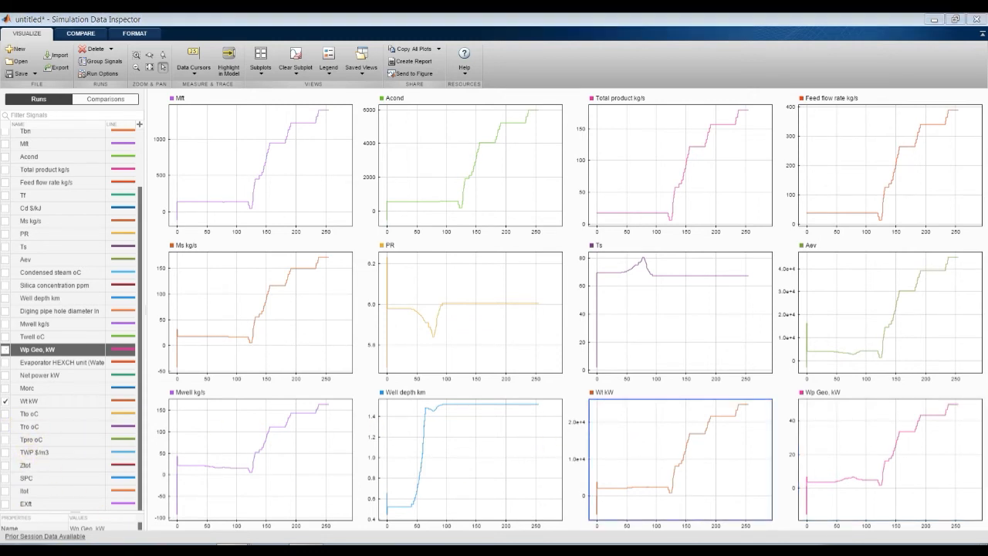
{"action": "left_click", "coordinate": [171, 510]}
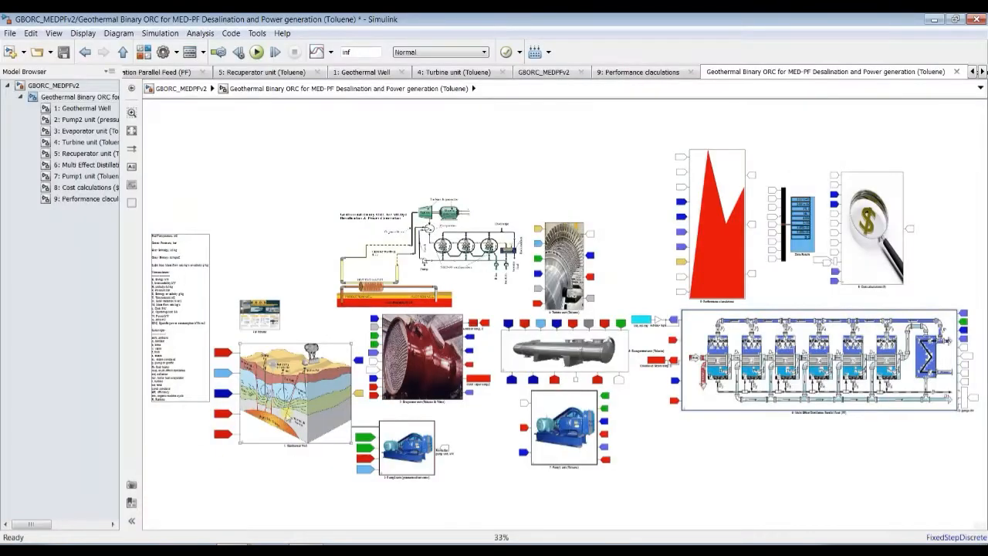
{"action": "left_click", "coordinate": [77, 143]}
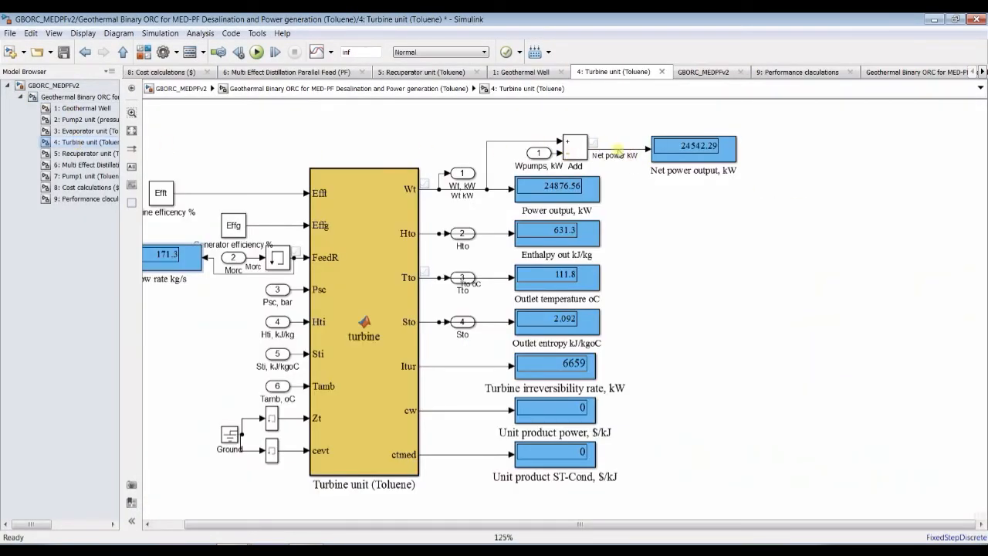
{"action": "left_click", "coordinate": [165, 548]}
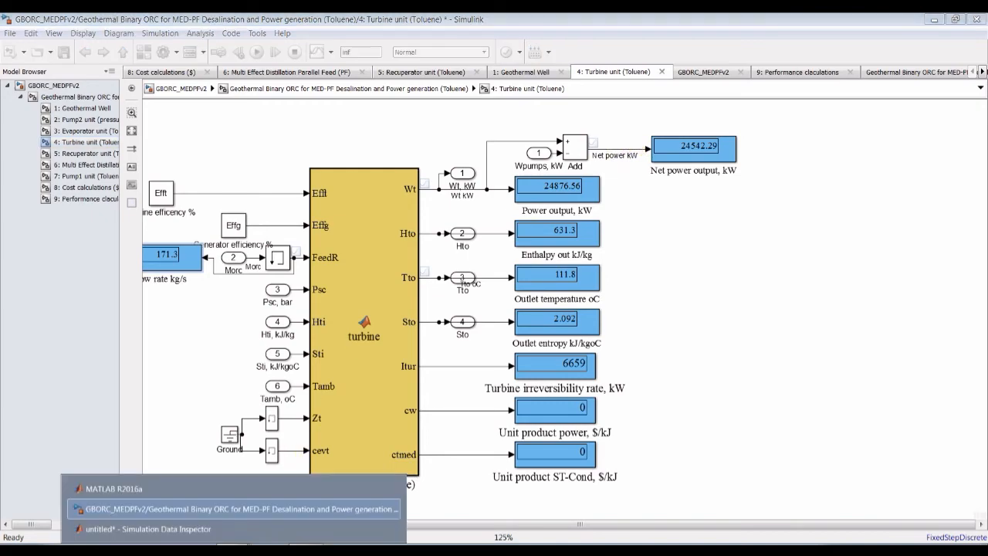
{"action": "left_click", "coordinate": [222, 528]}
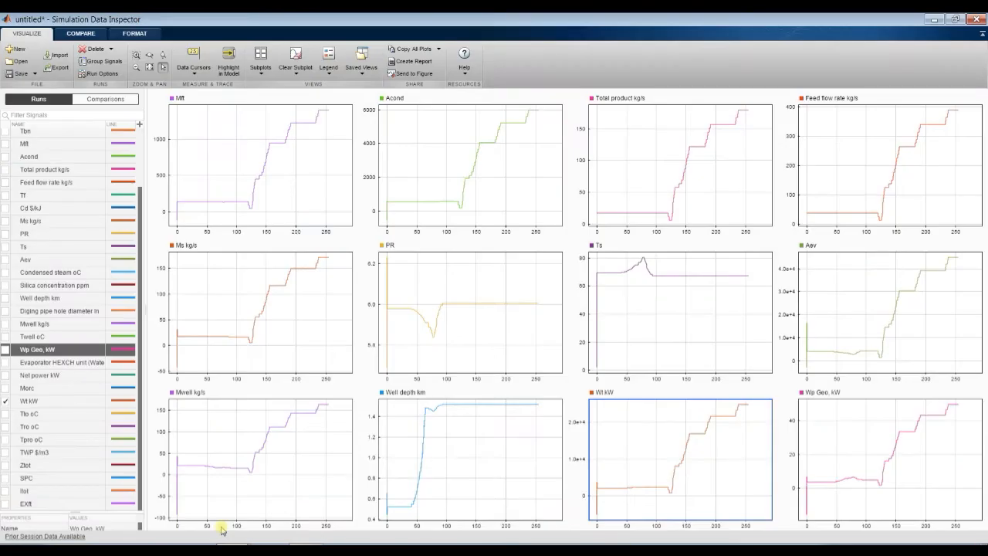
{"action": "left_click", "coordinate": [6, 376]}
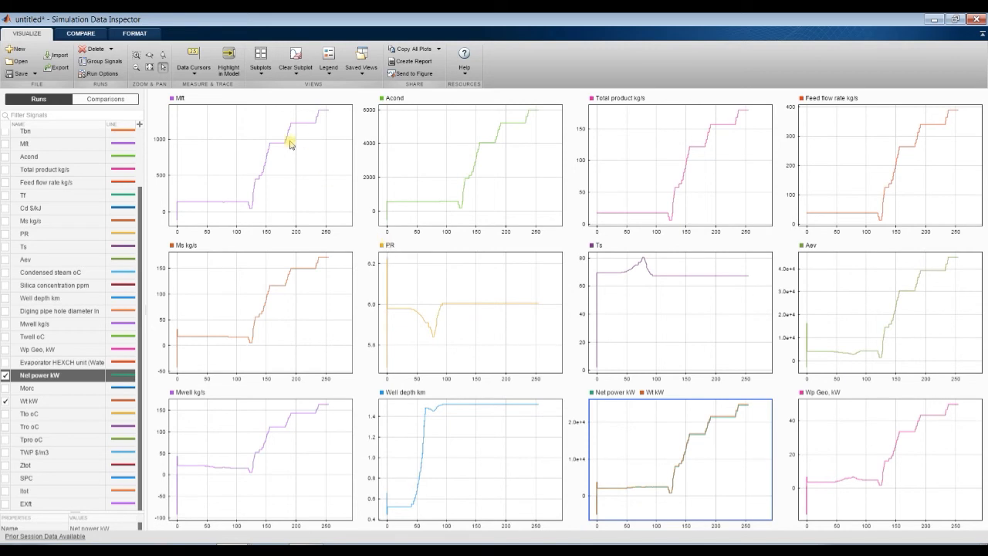
Close the Simulation Data Inspector and set the productivity of the top-level Geothermal Binary ORC block in Simulink to 10000 m3/d
{"action": "left_click", "coordinate": [982, 20]}
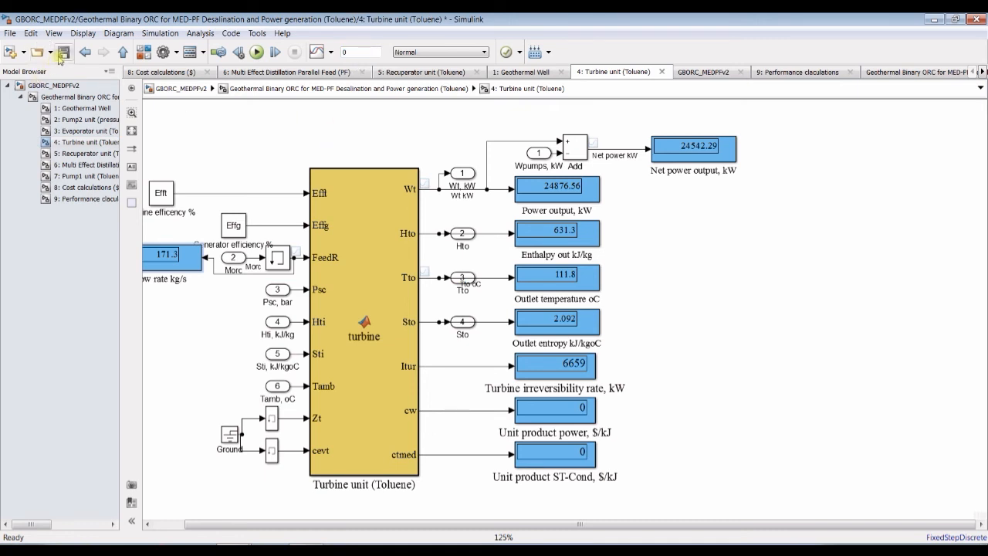
{"action": "left_click", "coordinate": [68, 97]}
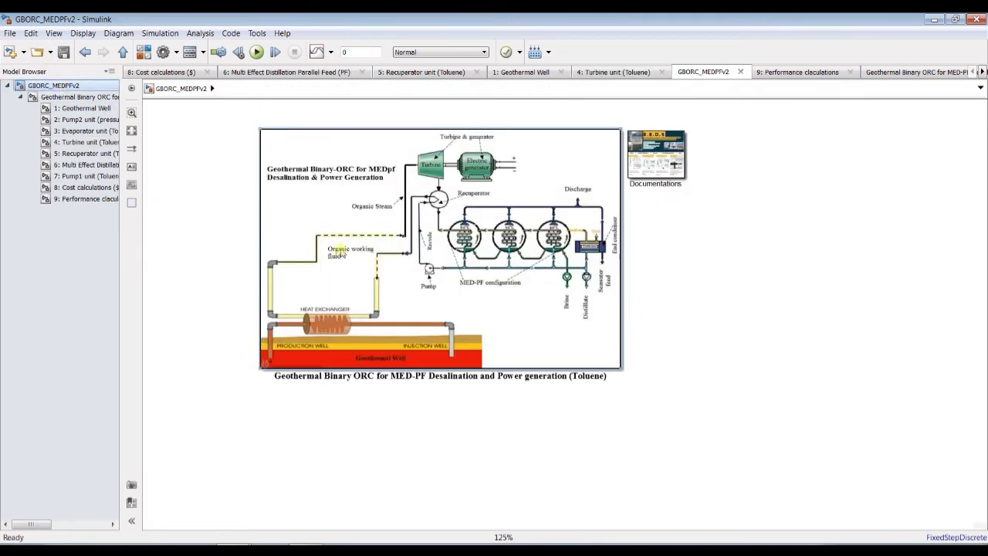
{"action": "double_click", "coordinate": [491, 204]}
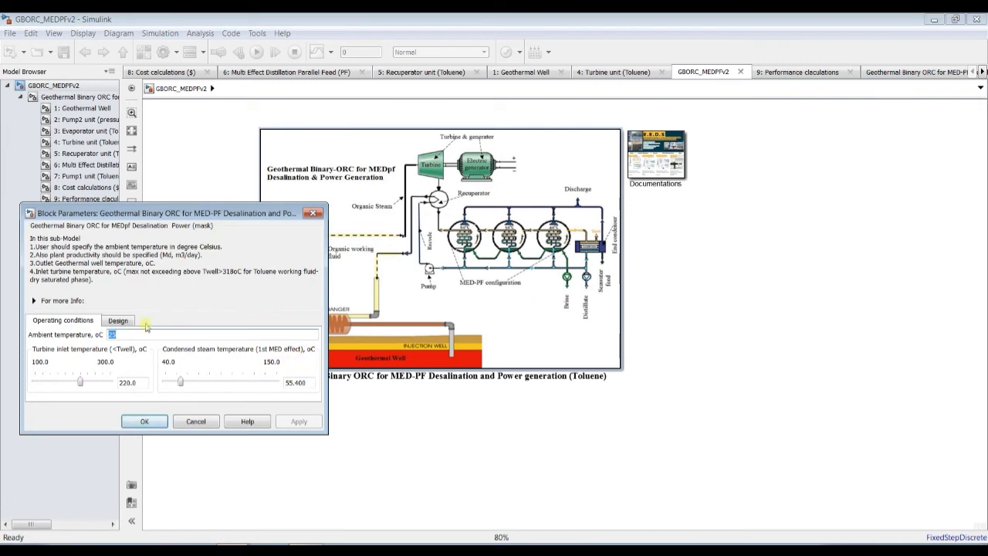
{"action": "left_click", "coordinate": [119, 320]}
{"action": "double_click", "coordinate": [227, 368]}
{"action": "type", "text": "10000"}
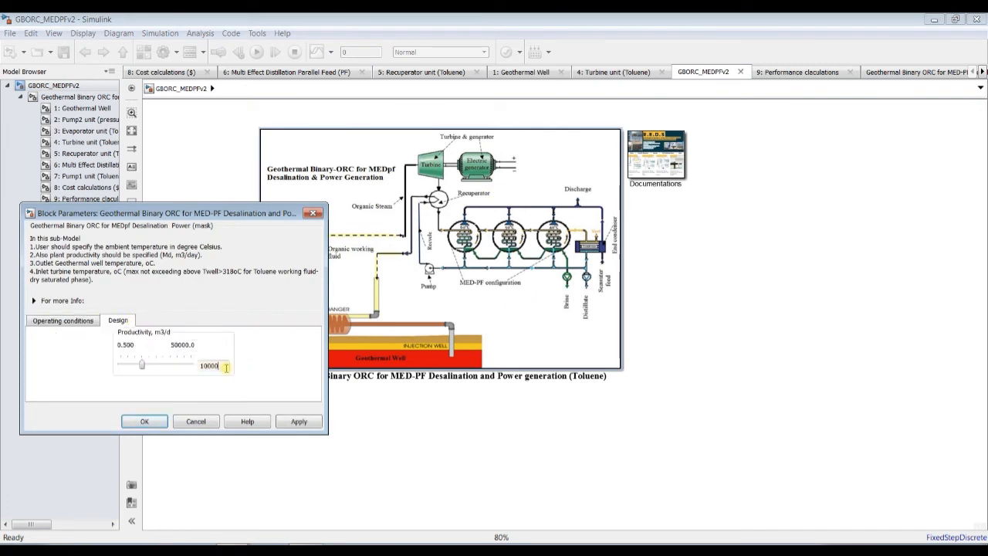
{"action": "left_click", "coordinate": [291, 422]}
{"action": "left_click", "coordinate": [151, 421]}
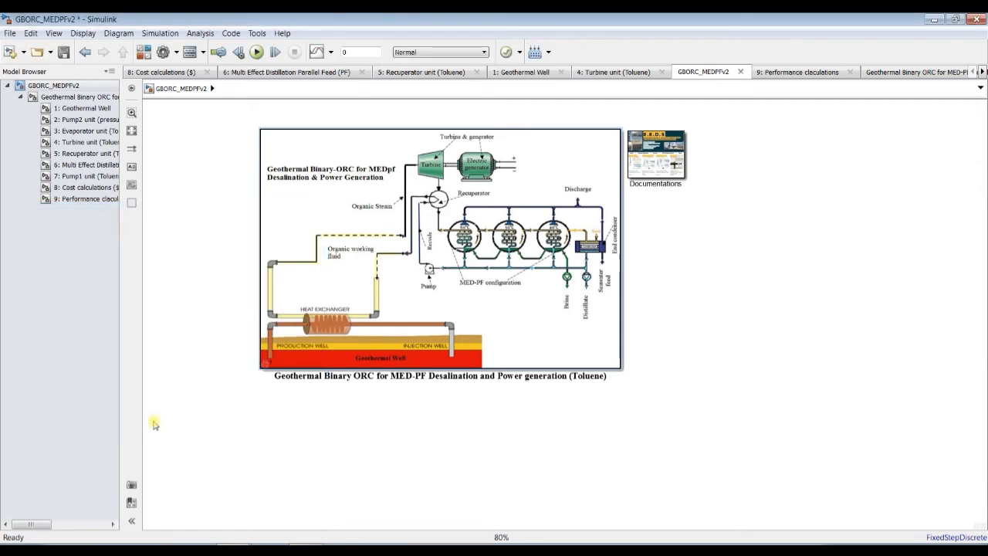
Set the Geothermal Binary ORC block's turbine inlet temperature to 200 °C and its condensed steam temperature to 65 °C
{"action": "double_click", "coordinate": [402, 193]}
{"action": "double_click", "coordinate": [136, 383]}
{"action": "type", "text": "200"}
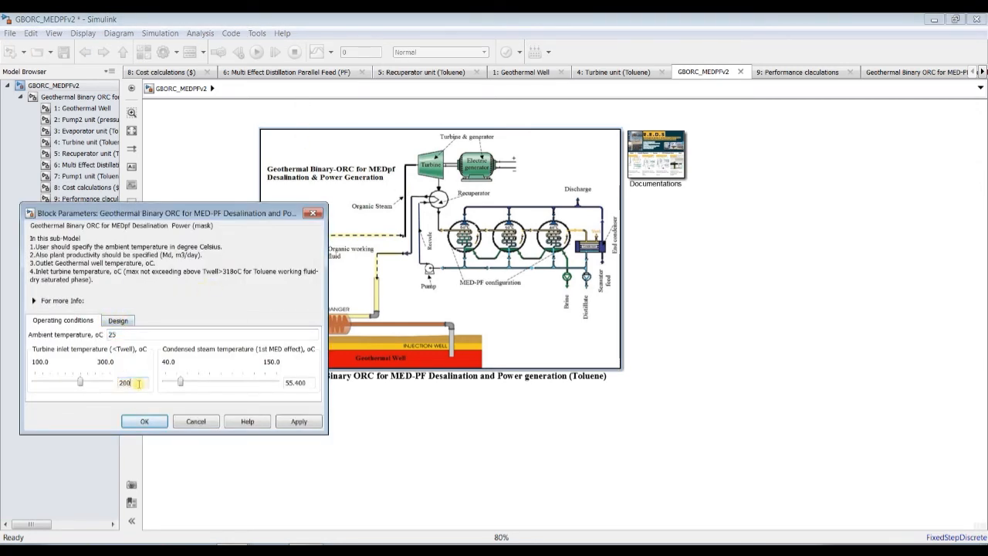
{"action": "left_click", "coordinate": [306, 425]}
{"action": "double_click", "coordinate": [306, 381]}
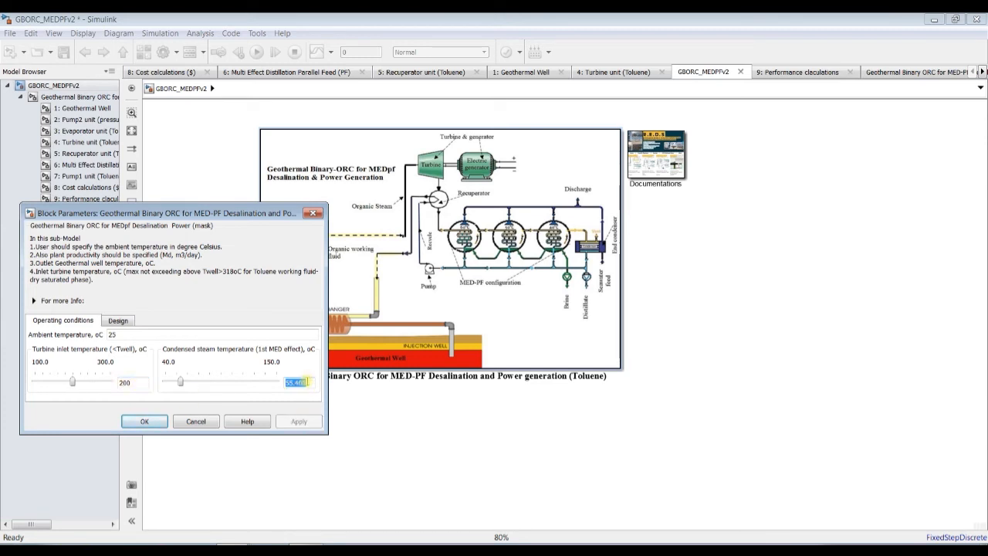
{"action": "type", "text": "65"}
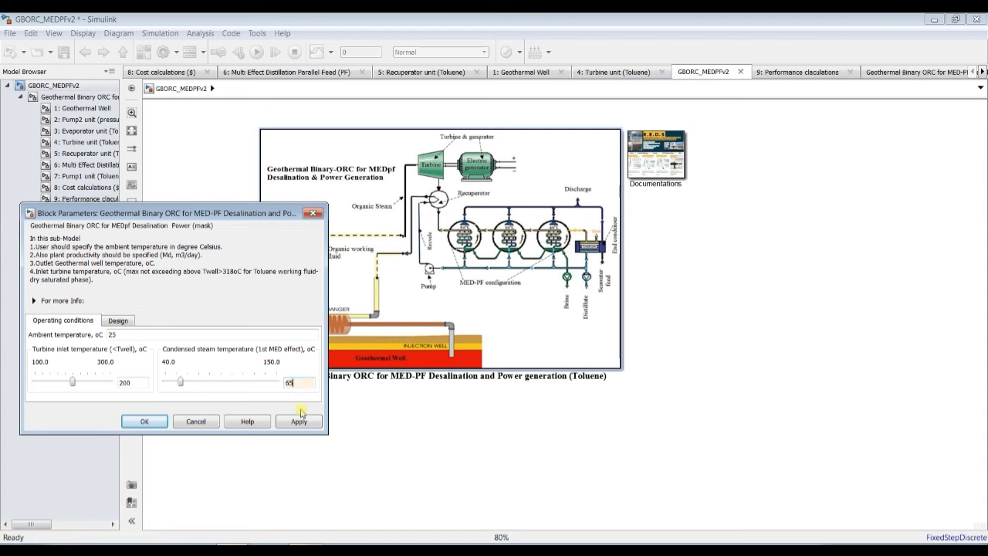
{"action": "left_click", "coordinate": [300, 422]}
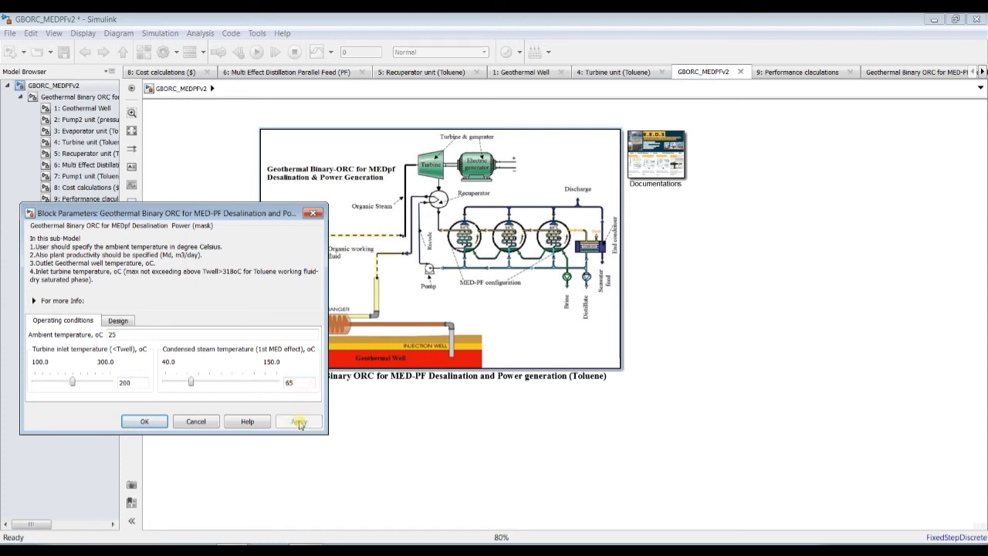
{"action": "left_click", "coordinate": [145, 422]}
Review the Multi Effect Distillation block's parameters in the main subsystem and set its brine blow down temperature to 35 °C
{"action": "left_click", "coordinate": [80, 98]}
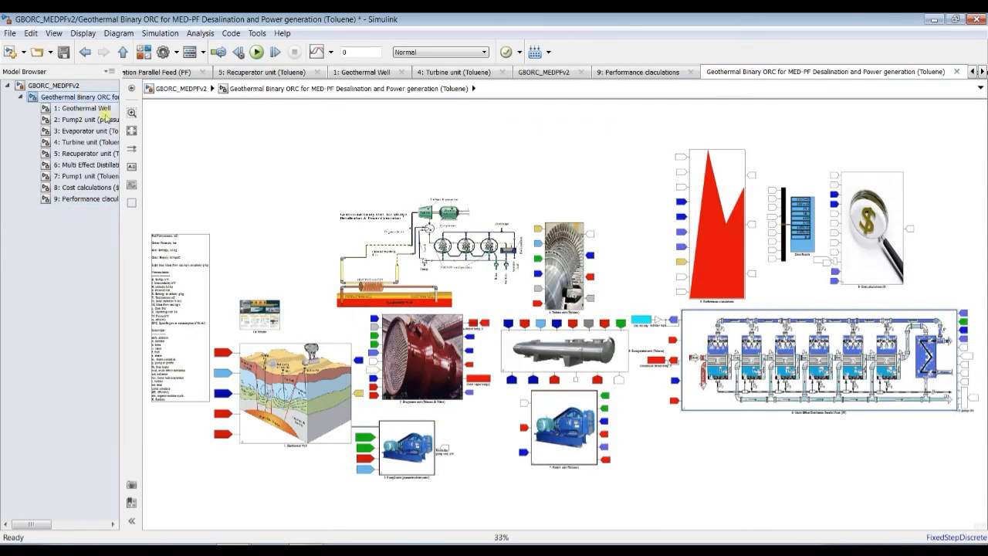
{"action": "double_click", "coordinate": [753, 351]}
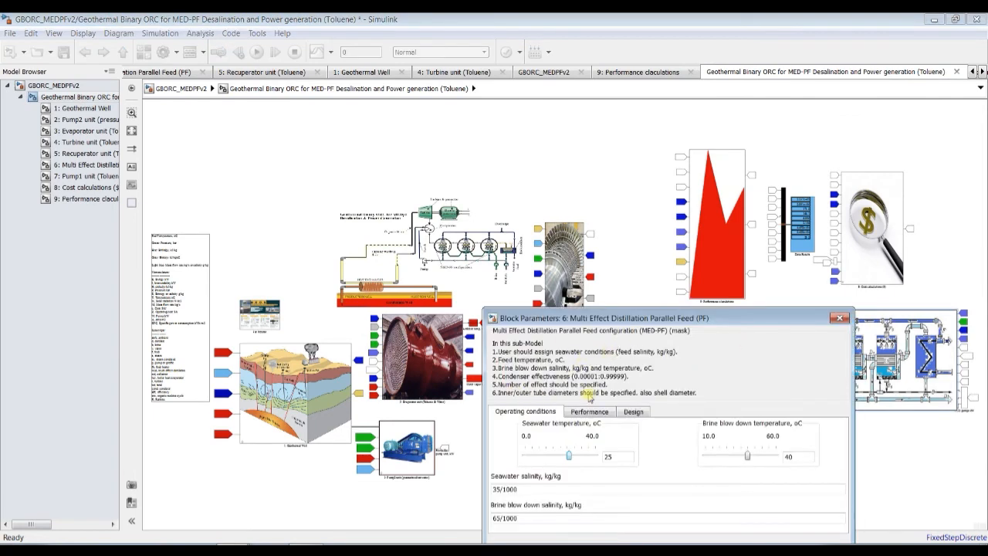
{"action": "left_click", "coordinate": [591, 411]}
{"action": "left_click", "coordinate": [636, 411]}
{"action": "left_click_drag", "start_coordinate": [649, 330], "coordinate": [546, 218]}
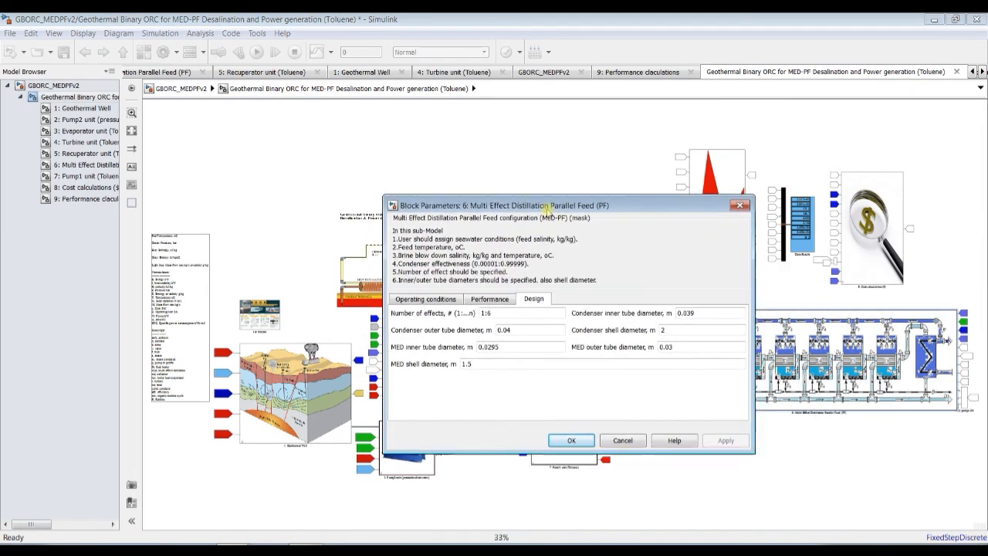
{"action": "left_click", "coordinate": [489, 299]}
{"action": "left_click", "coordinate": [534, 299]}
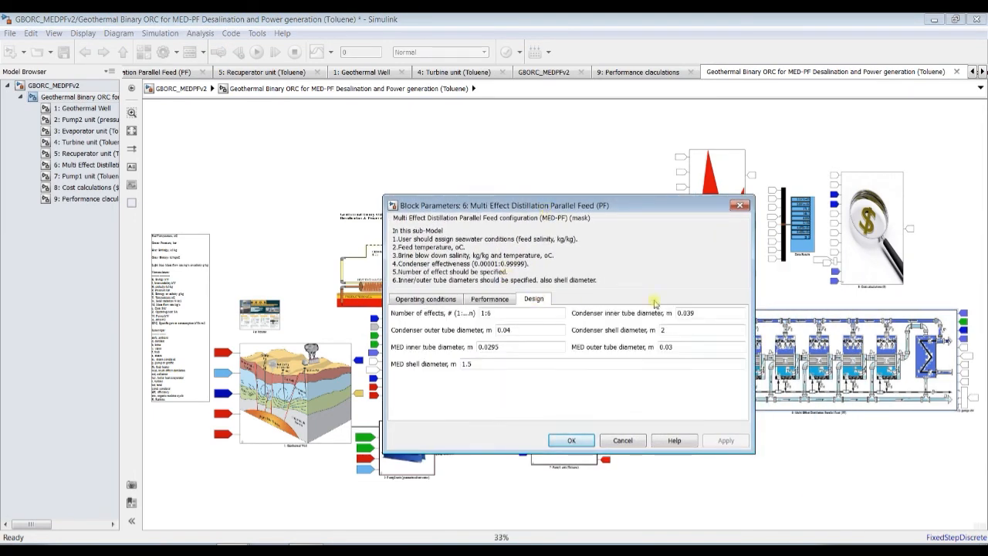
{"action": "left_click", "coordinate": [427, 298]}
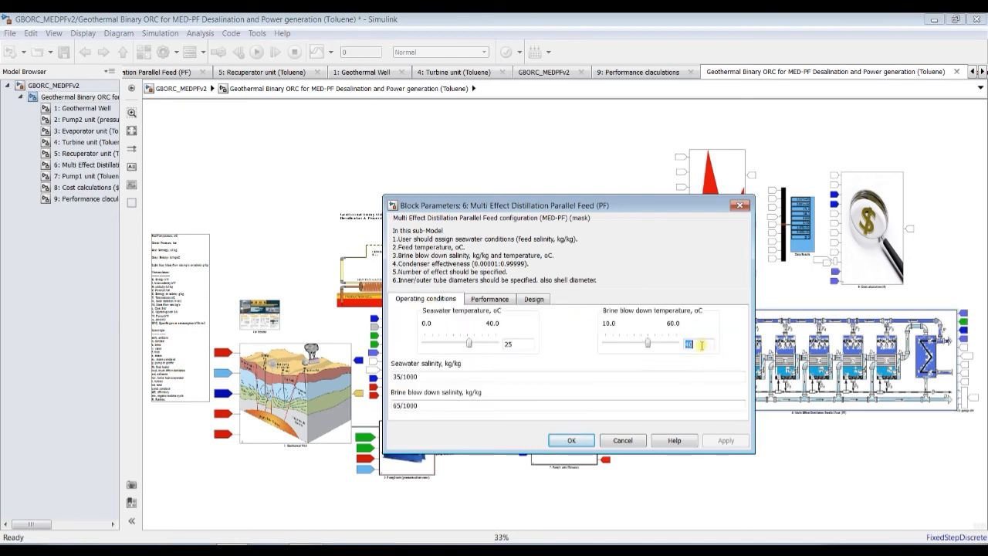
{"action": "type", "text": "35"}
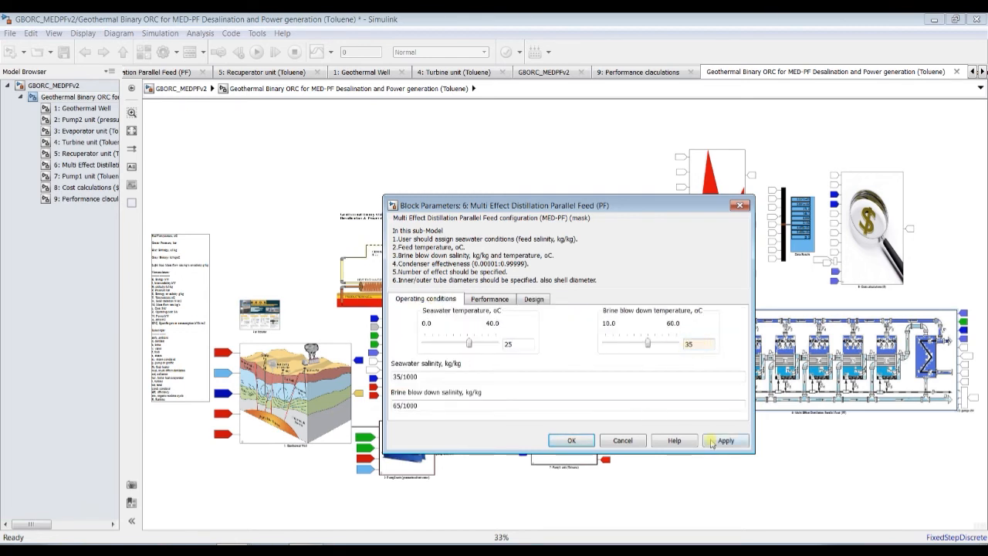
{"action": "left_click", "coordinate": [711, 441]}
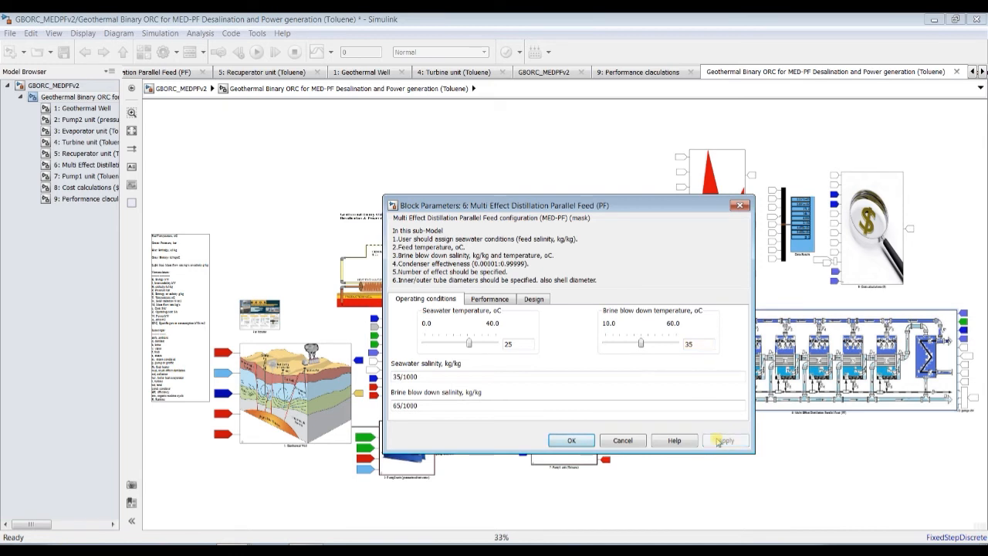
Review the Multi Effect Distillation block's seawater and brine blow down salinities and its design parameters, and accept the block settings
{"action": "double_click", "coordinate": [417, 376]}
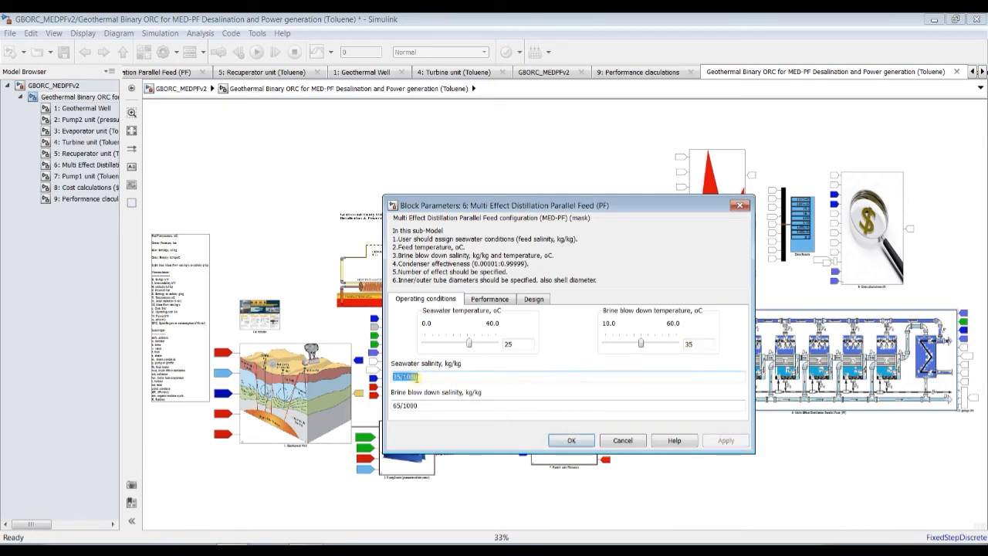
{"action": "double_click", "coordinate": [421, 404]}
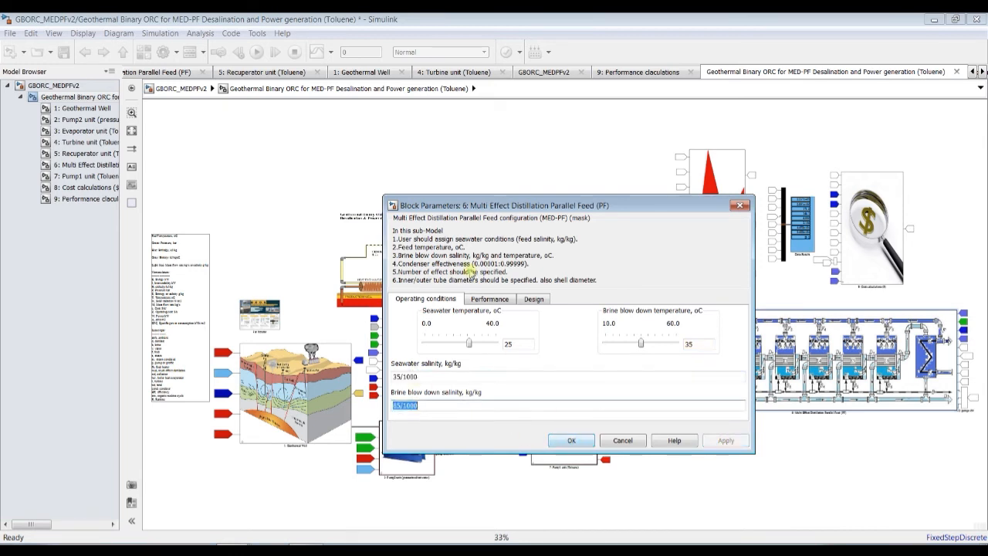
{"action": "left_click", "coordinate": [532, 300]}
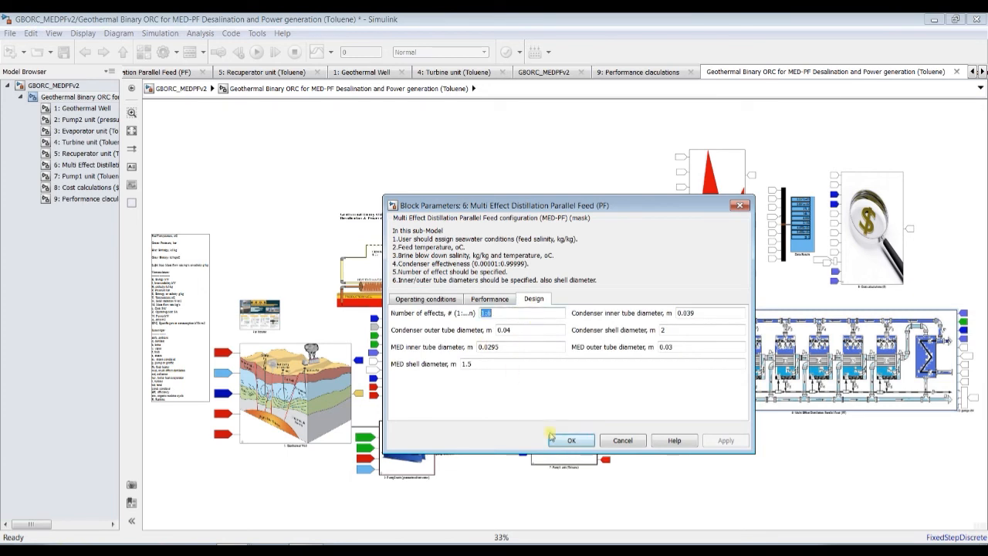
{"action": "left_click", "coordinate": [557, 441]}
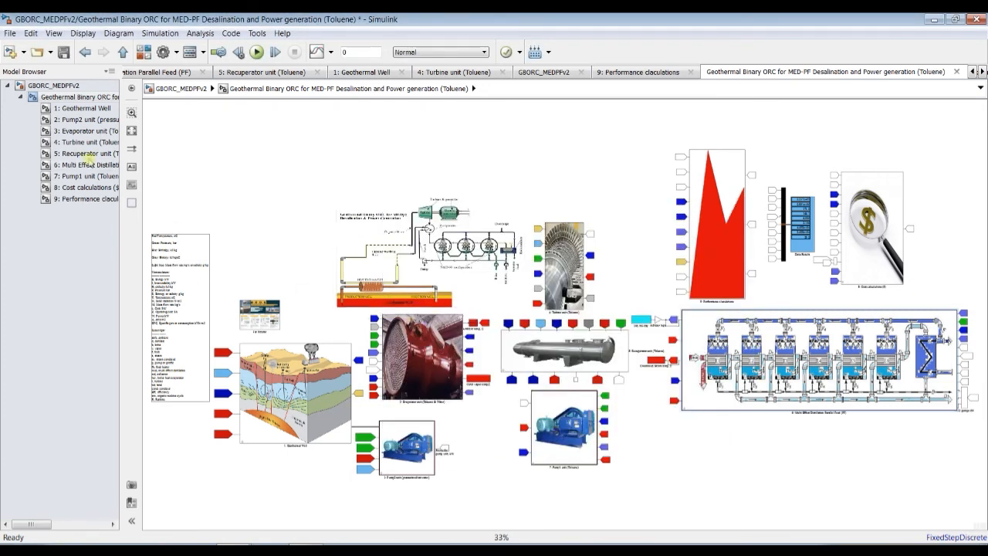
Save the GBORC_MEDPFv2 model and run the simulation with the new parameter case
{"action": "left_click", "coordinate": [64, 51]}
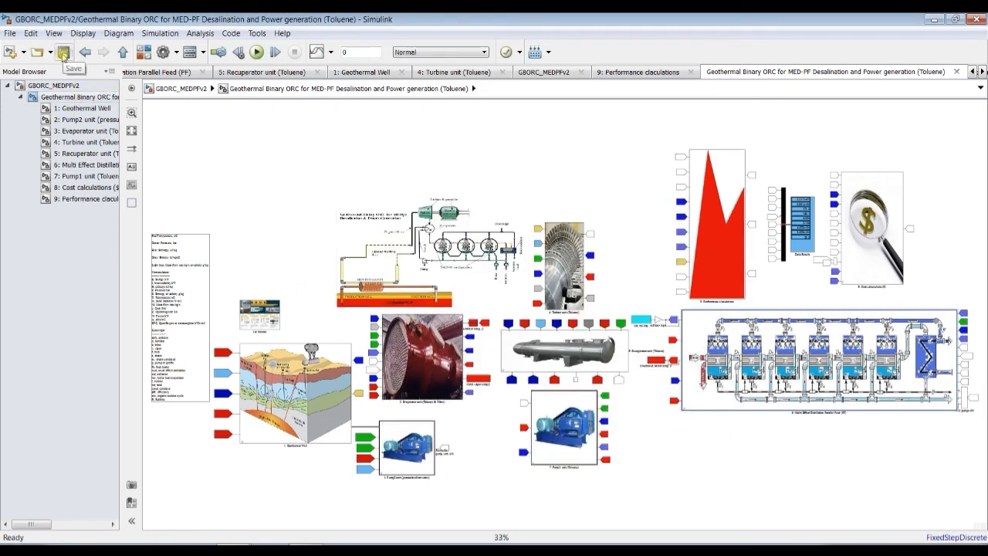
{"action": "left_click", "coordinate": [256, 51]}
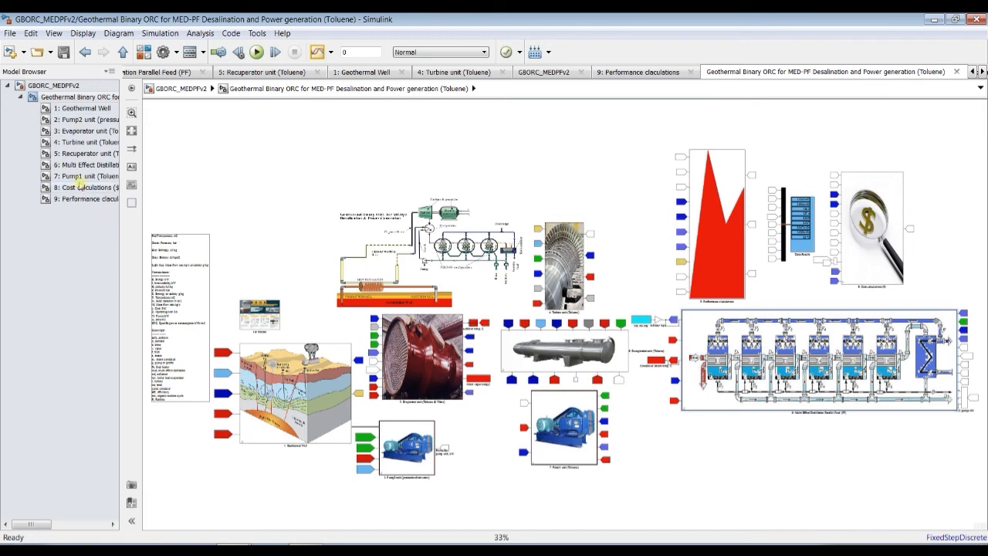
Examine the Geothermal Well subsystem's results for well depth, digging pipe hole diameter, well temperature and total mass flow
{"action": "left_click", "coordinate": [81, 108]}
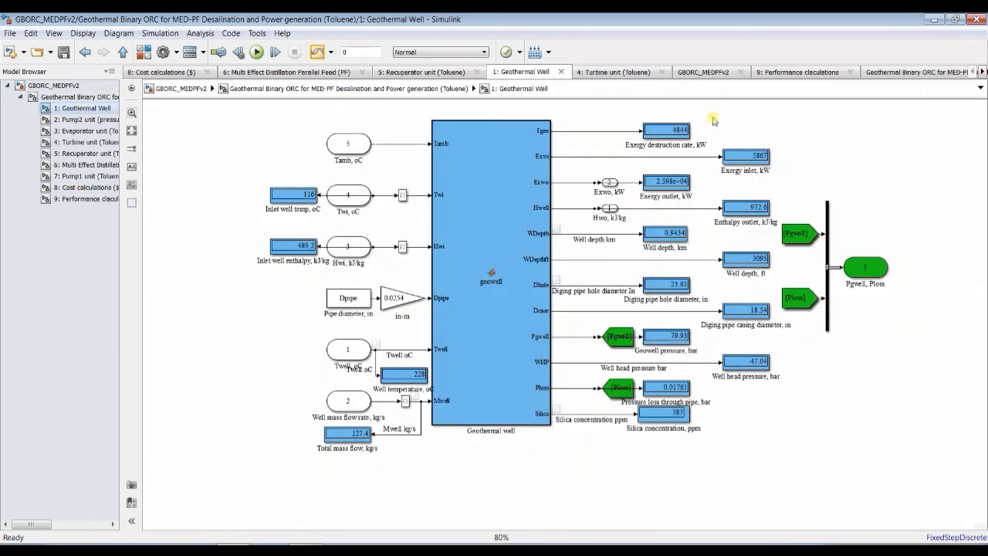
{"action": "scroll", "coordinate": [736, 136], "scroll_direction": "up", "scroll_amount": 1}
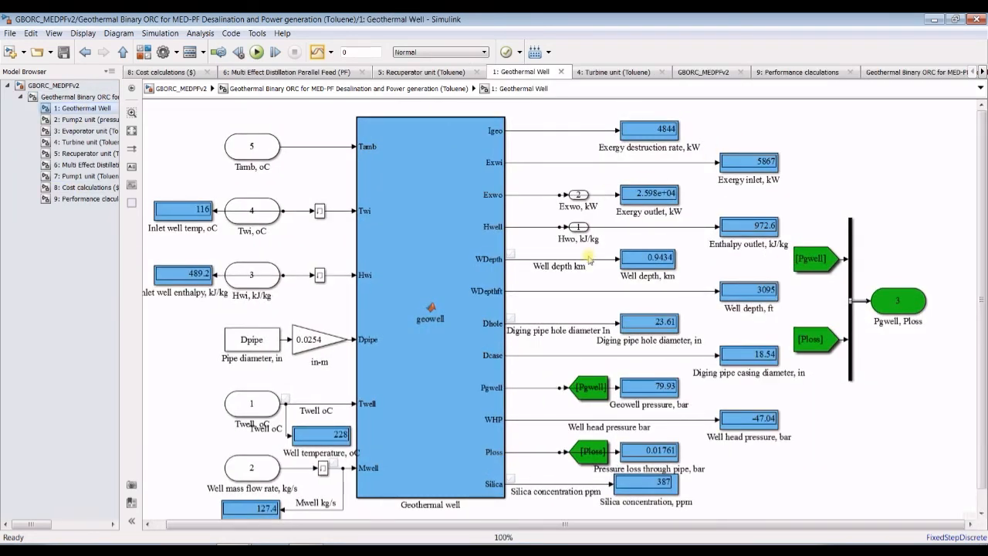
{"action": "scroll", "coordinate": [587, 258], "scroll_direction": "up", "scroll_amount": 1}
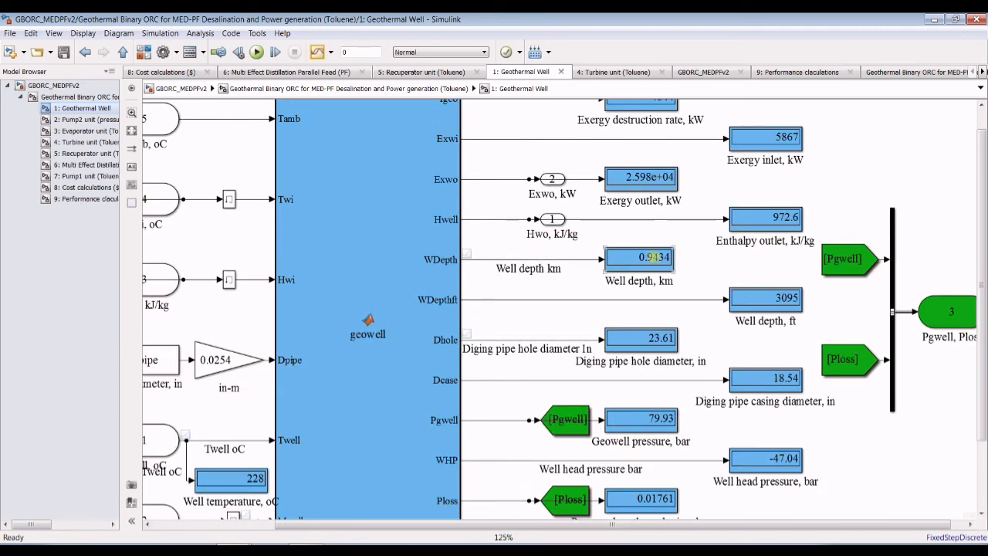
{"action": "scroll", "coordinate": [654, 260], "scroll_direction": "down", "scroll_amount": 1}
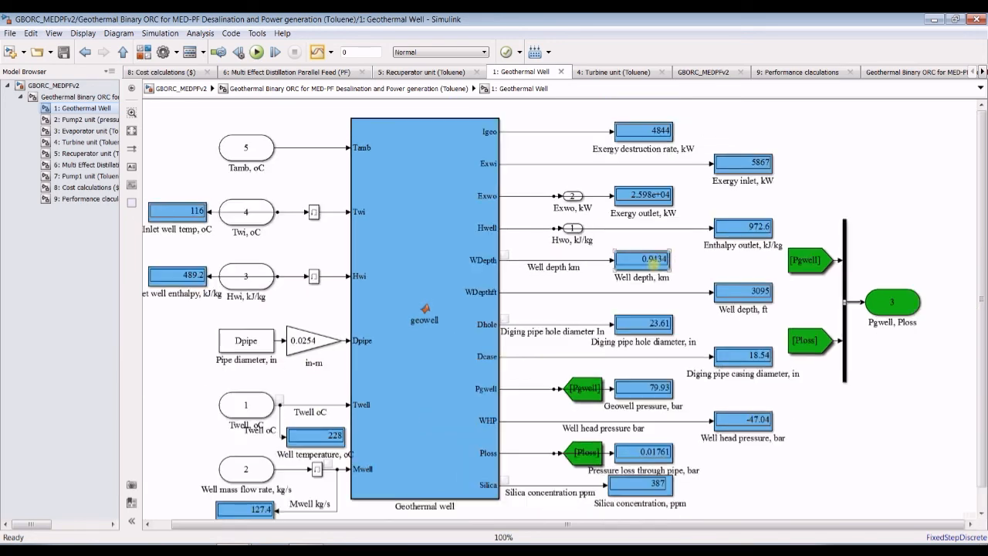
{"action": "scroll", "coordinate": [654, 262], "scroll_direction": "down", "scroll_amount": 1}
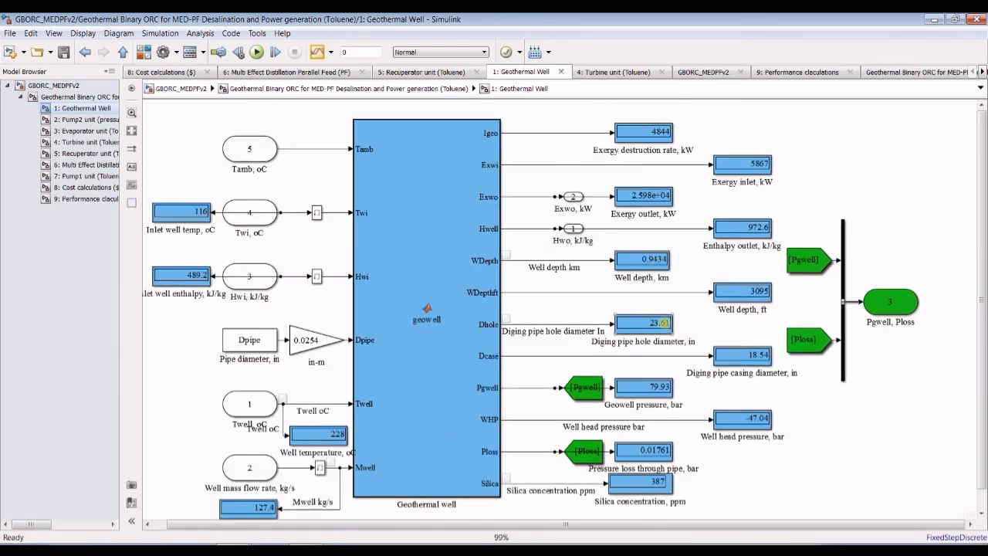
{"action": "scroll", "coordinate": [656, 333], "scroll_direction": "up", "scroll_amount": 1}
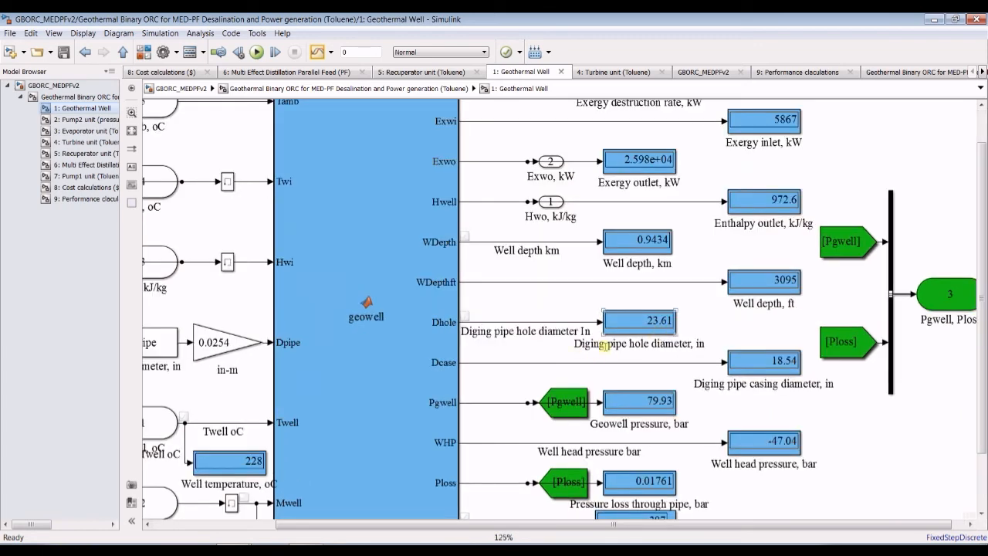
{"action": "scroll", "coordinate": [697, 349], "scroll_direction": "down", "scroll_amount": 1}
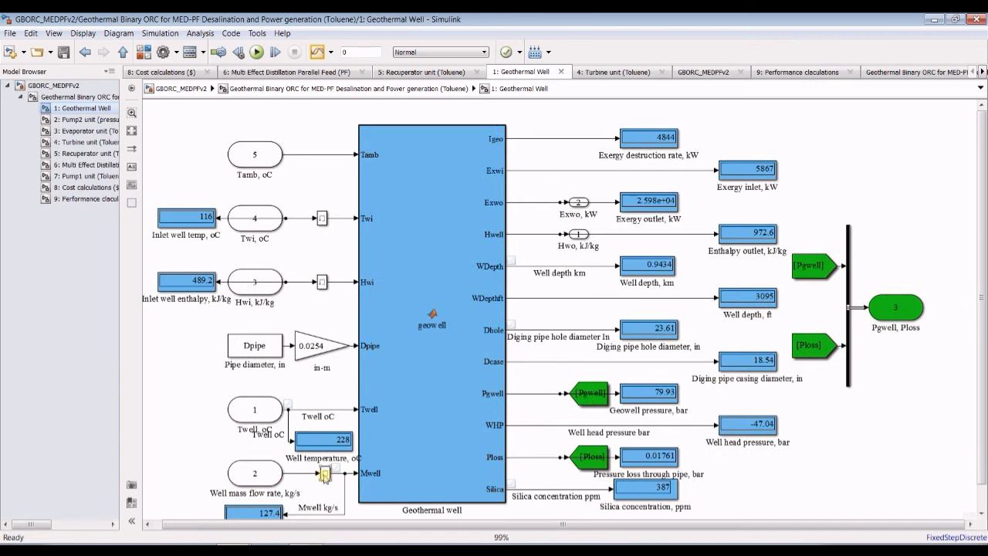
{"action": "scroll", "coordinate": [324, 473], "scroll_direction": "up", "scroll_amount": 3}
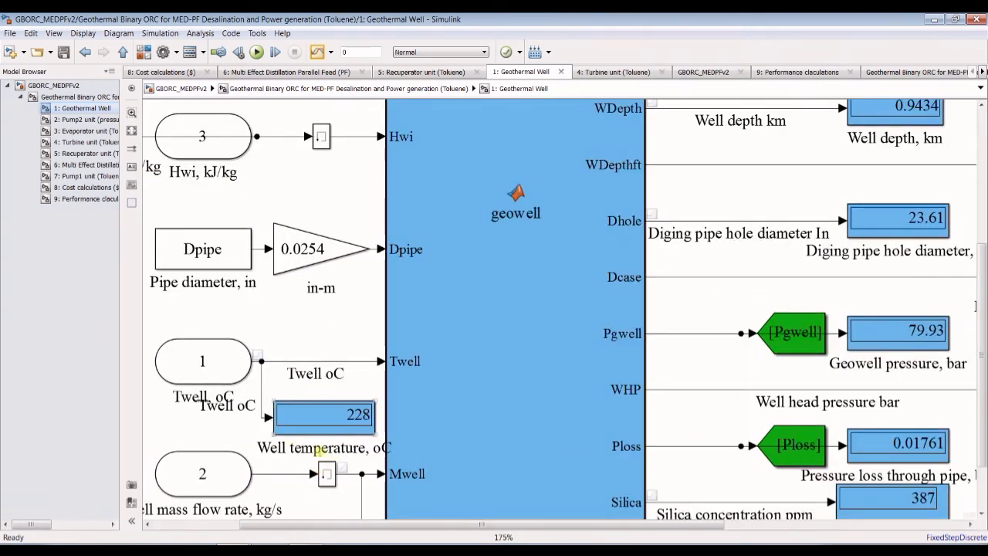
{"action": "scroll", "coordinate": [329, 418], "scroll_direction": "down", "scroll_amount": 3}
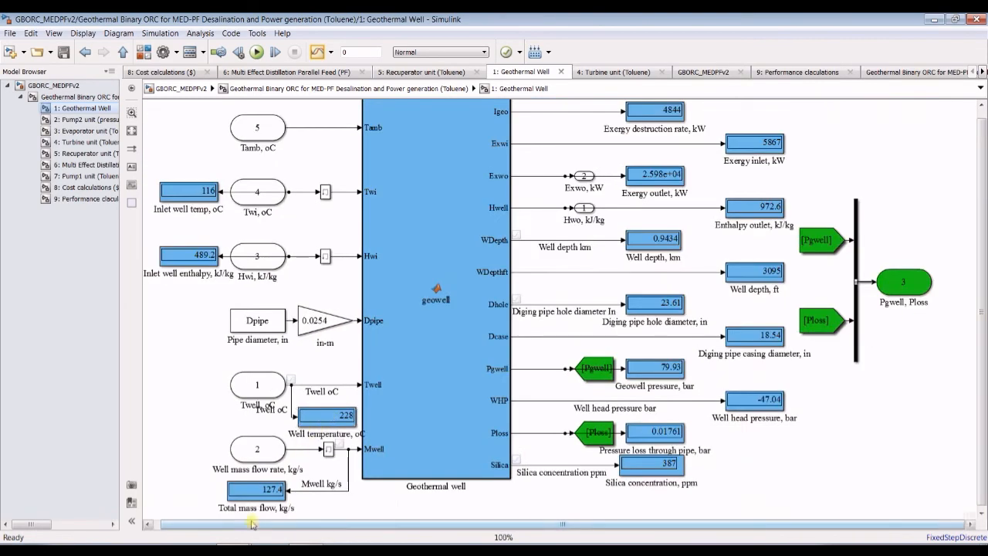
{"action": "scroll", "coordinate": [259, 506], "scroll_direction": "up", "scroll_amount": 4}
{"action": "scroll", "coordinate": [275, 456], "scroll_direction": "down", "scroll_amount": 3}
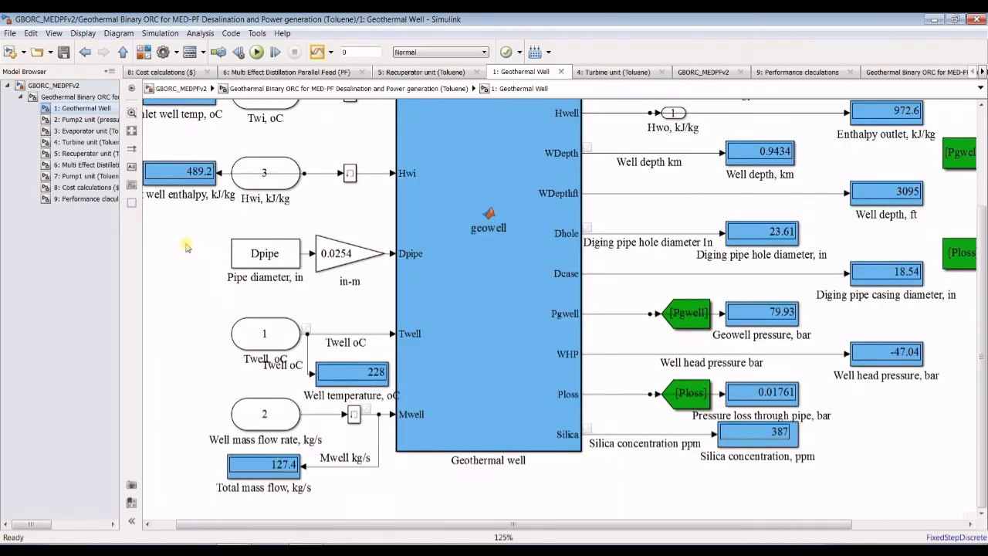
{"action": "scroll", "coordinate": [187, 236], "scroll_direction": "down", "scroll_amount": 1}
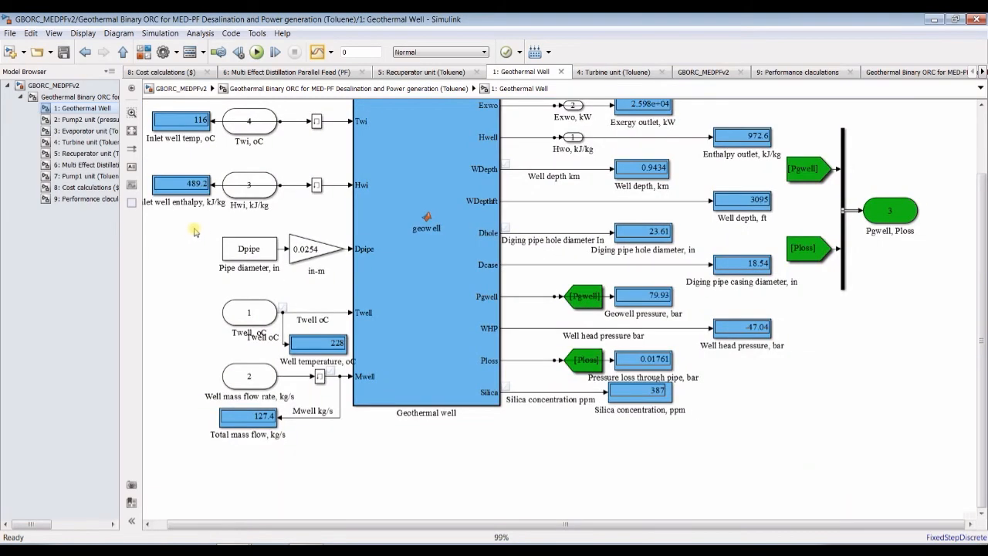
Examine the Turbine unit subsystem's net power output, power output and outlet temperature
{"action": "left_click", "coordinate": [80, 141]}
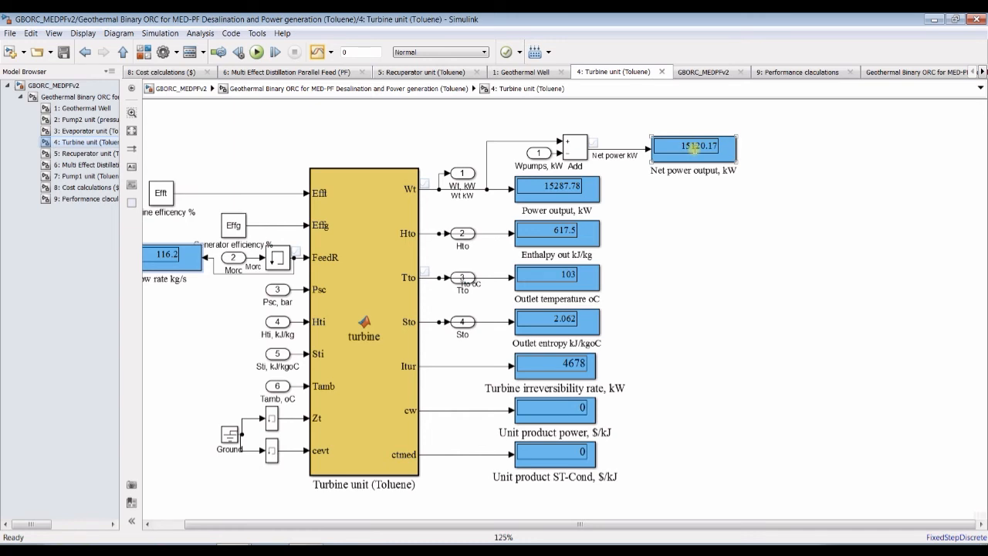
{"action": "scroll", "coordinate": [709, 133], "scroll_direction": "up", "scroll_amount": 3}
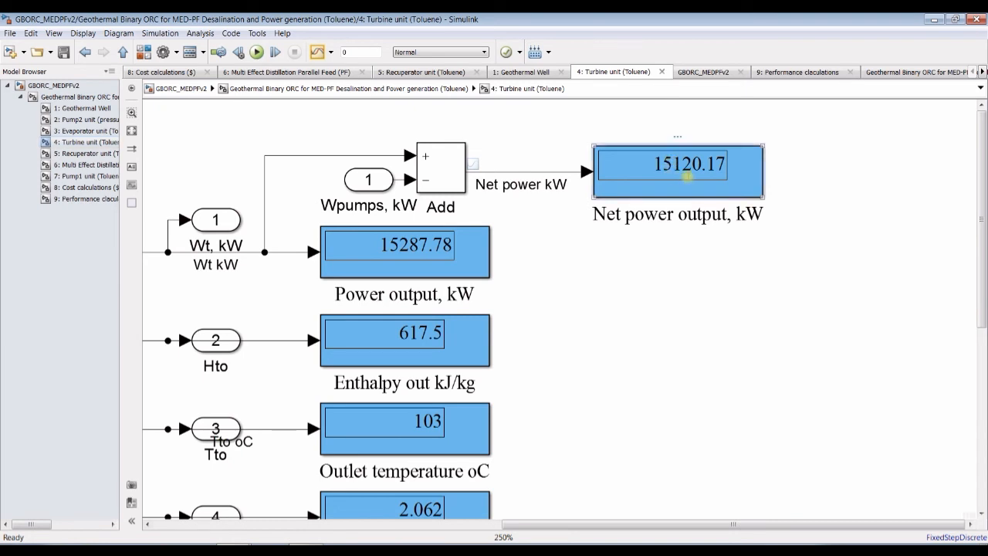
{"action": "scroll", "coordinate": [671, 174], "scroll_direction": "down", "scroll_amount": 2}
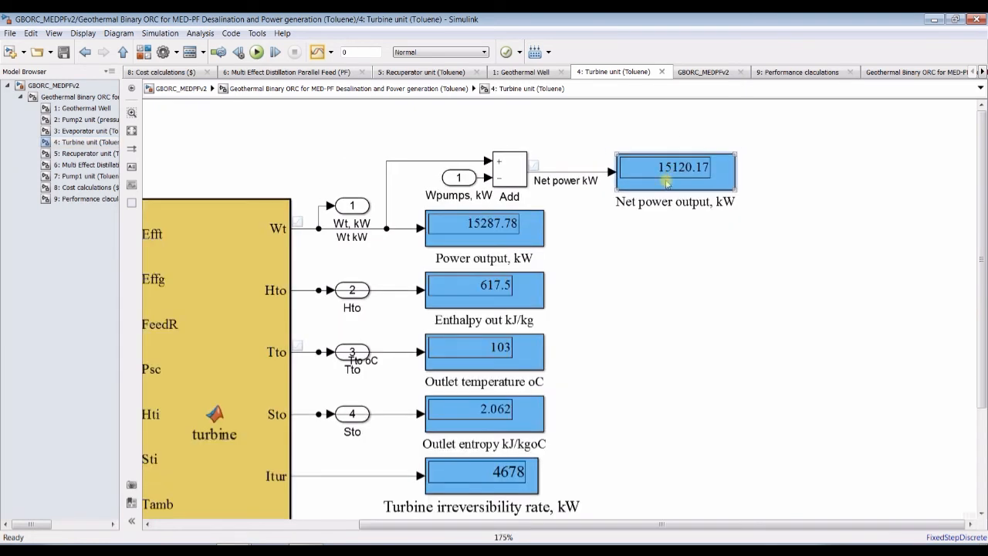
{"action": "scroll", "coordinate": [531, 224], "scroll_direction": "down", "scroll_amount": 1}
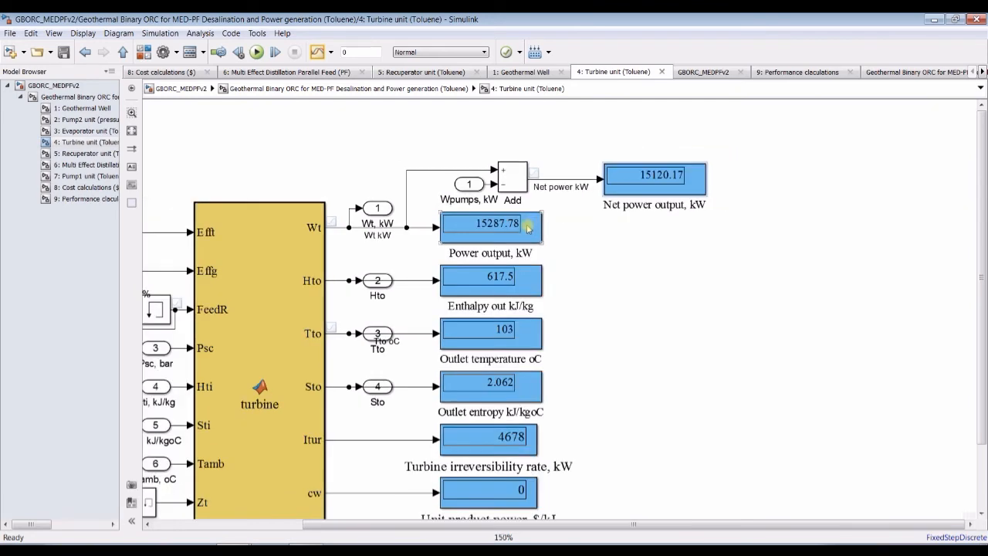
{"action": "scroll", "coordinate": [398, 268], "scroll_direction": "down", "scroll_amount": 2}
{"action": "scroll", "coordinate": [470, 268], "scroll_direction": "up", "scroll_amount": 3}
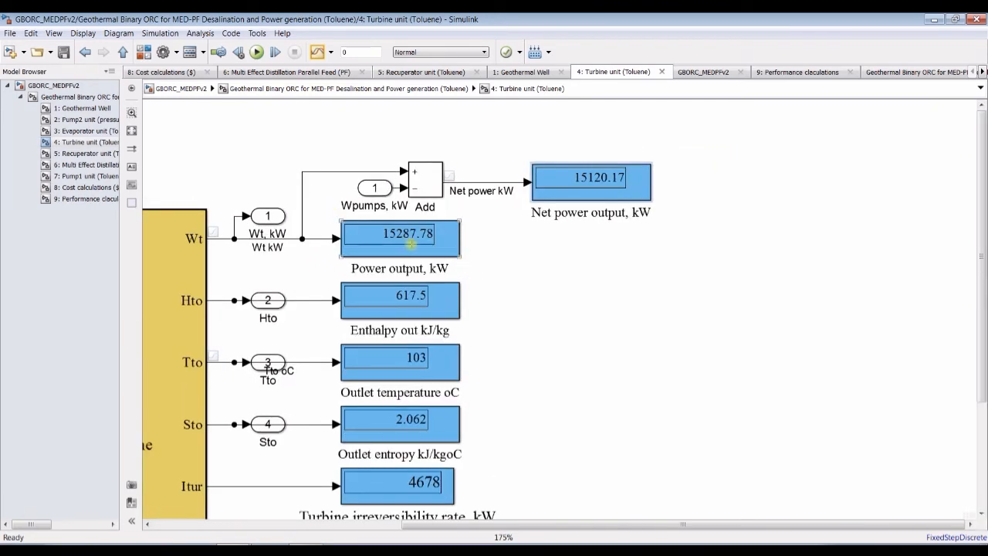
{"action": "scroll", "coordinate": [433, 245], "scroll_direction": "down", "scroll_amount": 5}
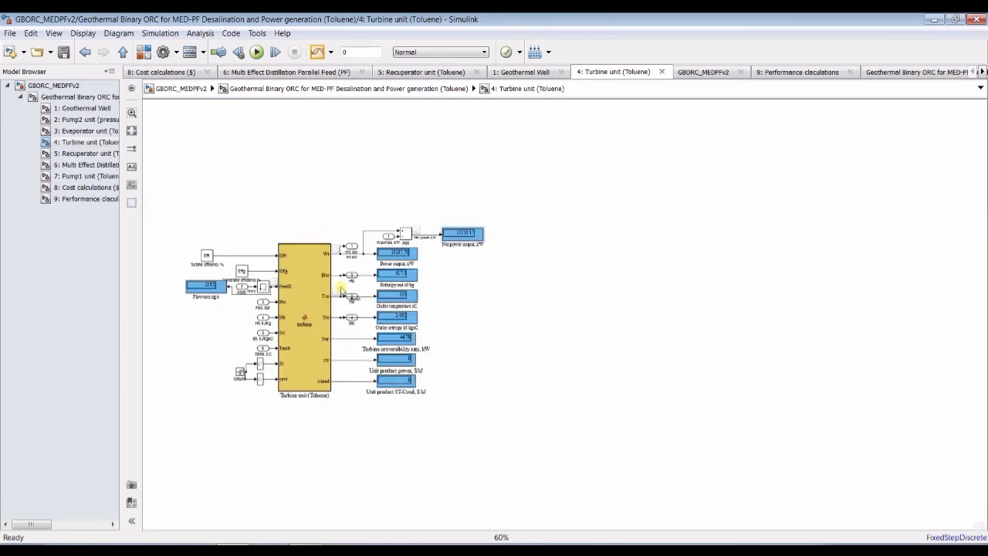
{"action": "scroll", "coordinate": [341, 292], "scroll_direction": "up", "scroll_amount": 4}
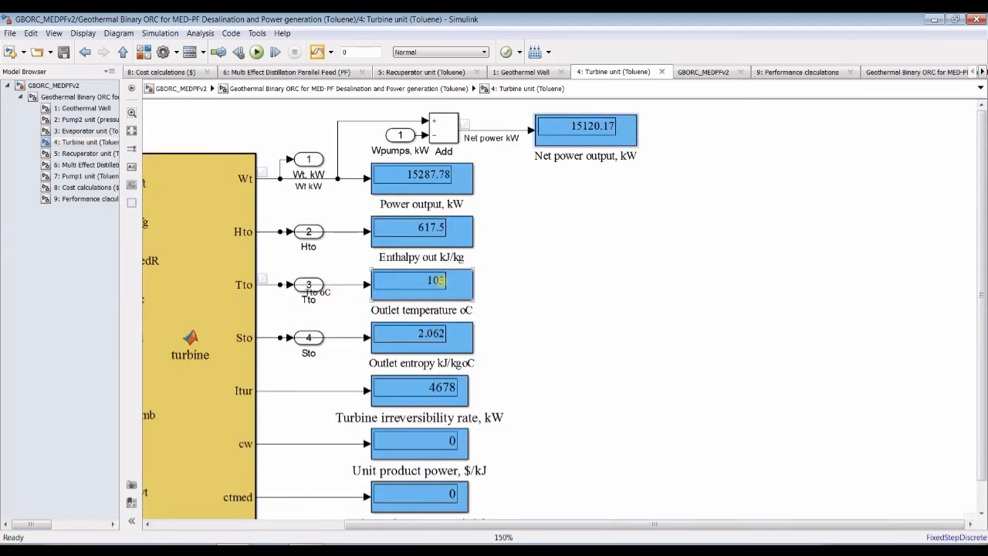
Examine the Recuperator unit subsystem's temperatures for the streams going to the MED and to the evaporator
{"action": "left_click", "coordinate": [71, 153]}
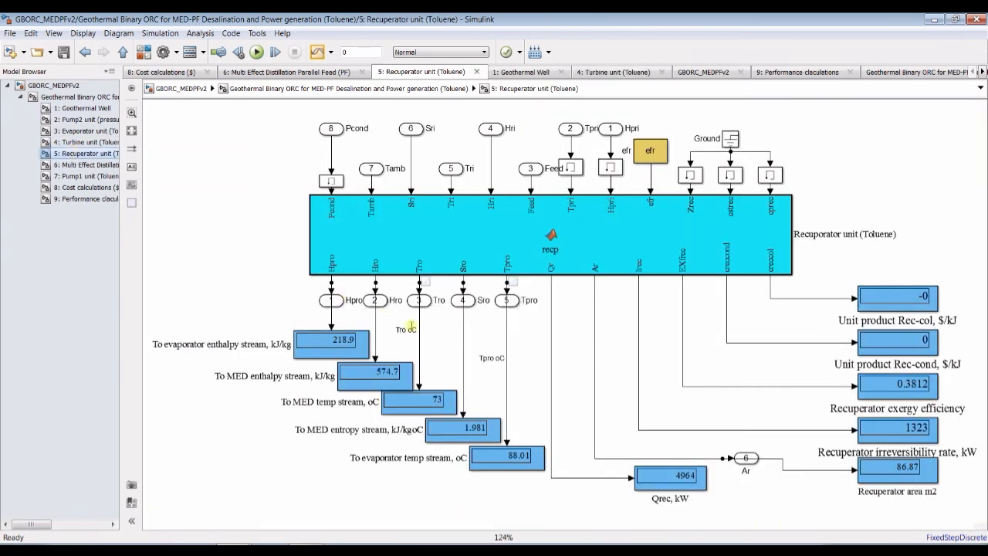
{"action": "scroll", "coordinate": [432, 408], "scroll_direction": "up", "scroll_amount": 5}
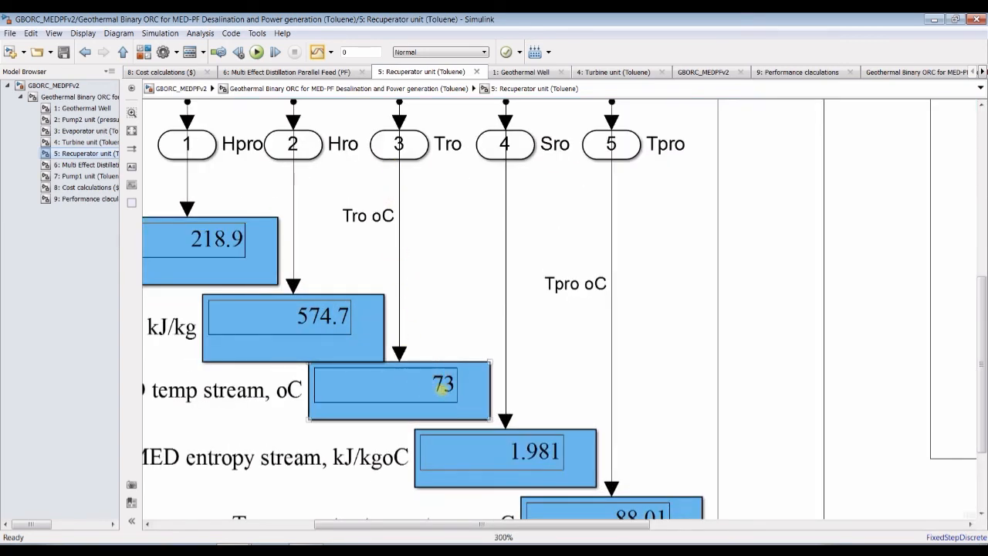
{"action": "scroll", "coordinate": [442, 388], "scroll_direction": "down", "scroll_amount": 3}
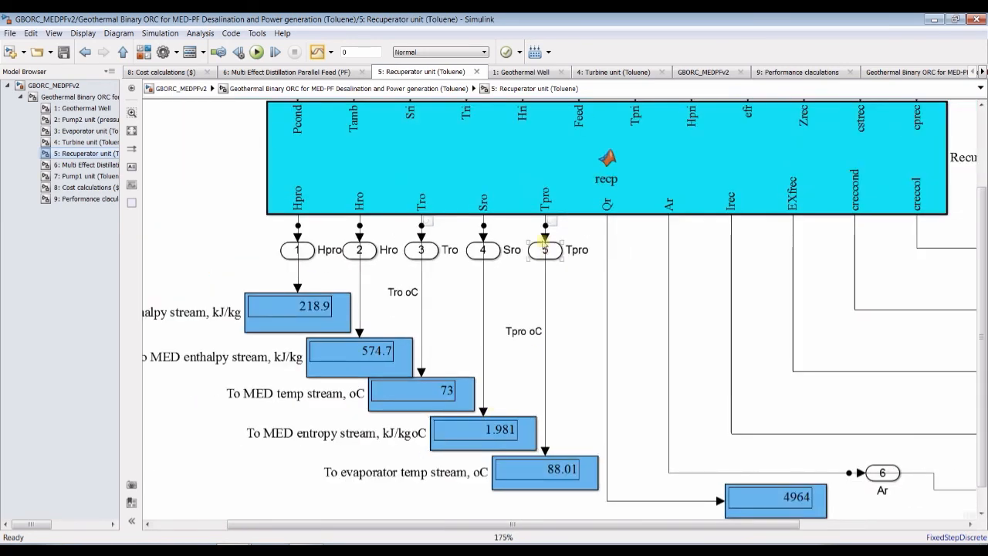
{"action": "scroll", "coordinate": [557, 200], "scroll_direction": "up", "scroll_amount": 5}
{"action": "scroll", "coordinate": [558, 215], "scroll_direction": "down", "scroll_amount": 6}
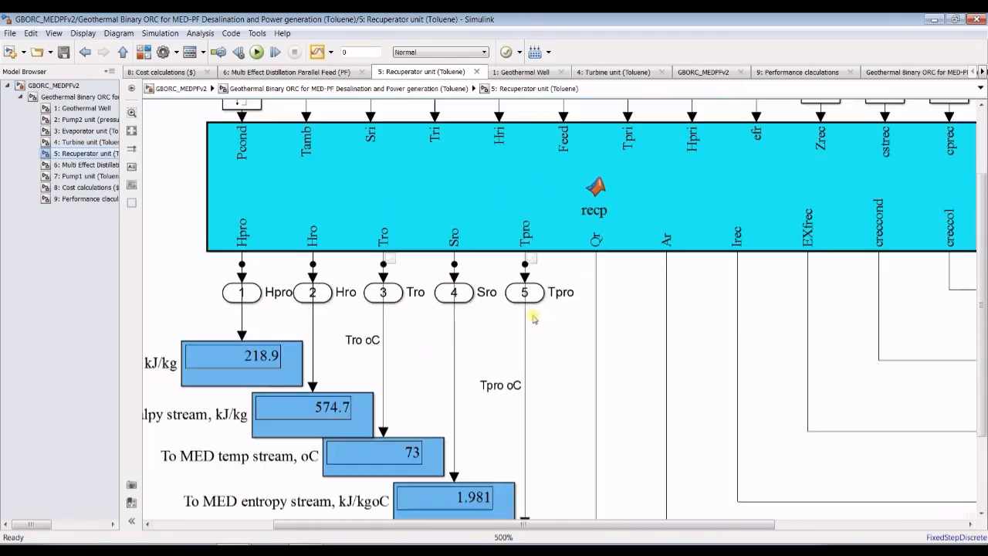
{"action": "scroll", "coordinate": [539, 512], "scroll_direction": "down", "scroll_amount": 1}
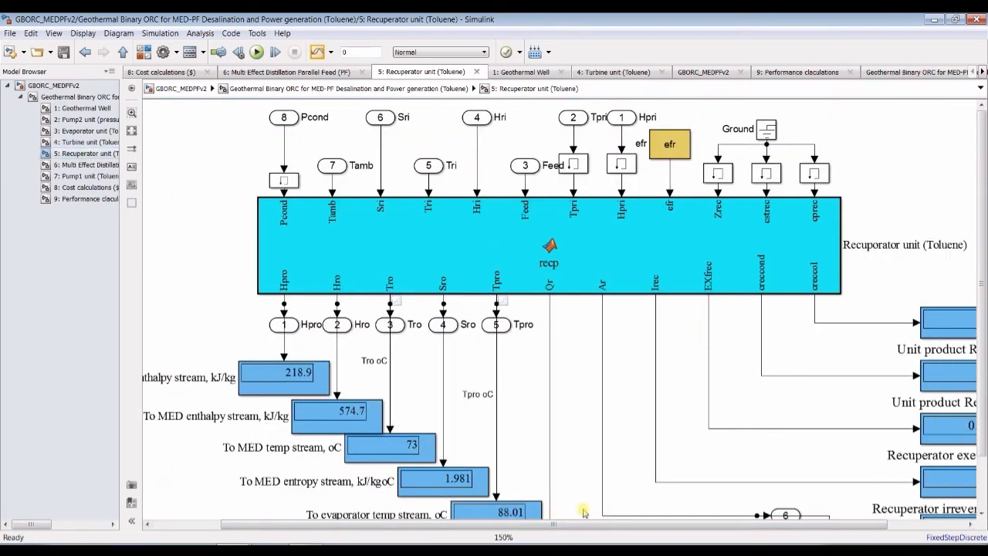
{"action": "scroll", "coordinate": [503, 439], "scroll_direction": "up", "scroll_amount": 4}
{"action": "scroll", "coordinate": [500, 437], "scroll_direction": "down", "scroll_amount": 2}
{"action": "scroll", "coordinate": [500, 437], "scroll_direction": "down", "scroll_amount": 2}
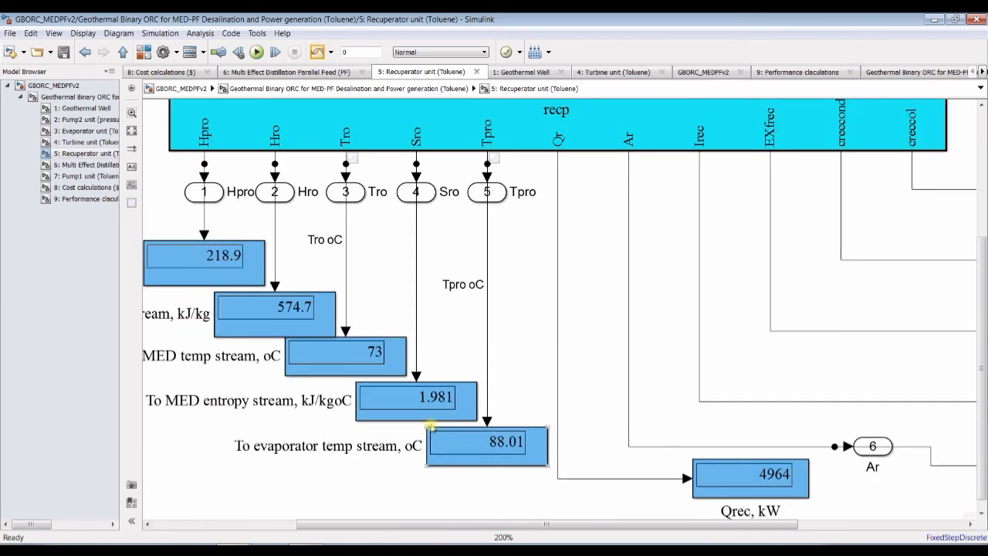
Fit the Multi Effect Distillation subsystem in view and examine the brine and vapor temperatures for each effect
{"action": "left_click", "coordinate": [71, 165]}
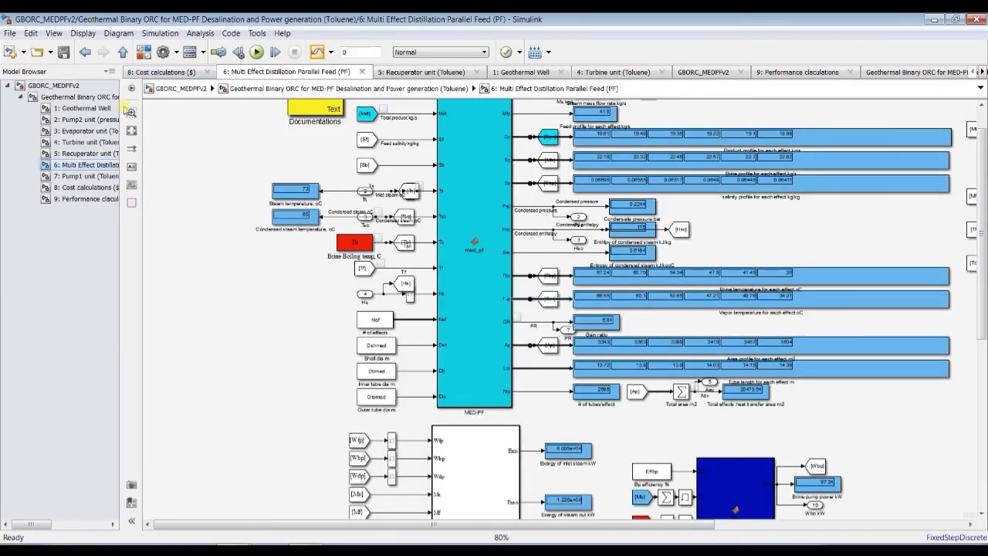
{"action": "left_click", "coordinate": [131, 131]}
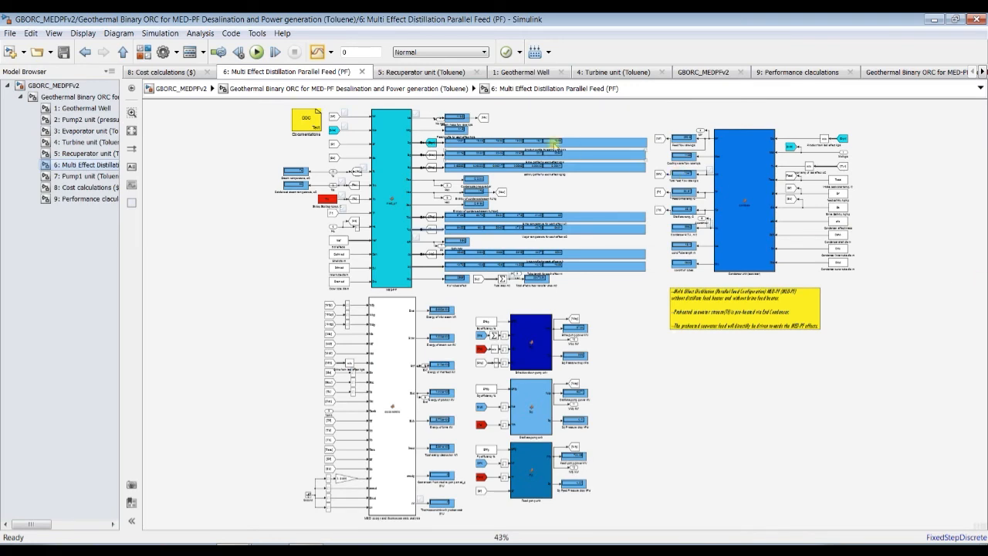
{"action": "scroll", "coordinate": [510, 128], "scroll_direction": "up", "scroll_amount": 3}
{"action": "scroll", "coordinate": [422, 110], "scroll_direction": "up", "scroll_amount": 2}
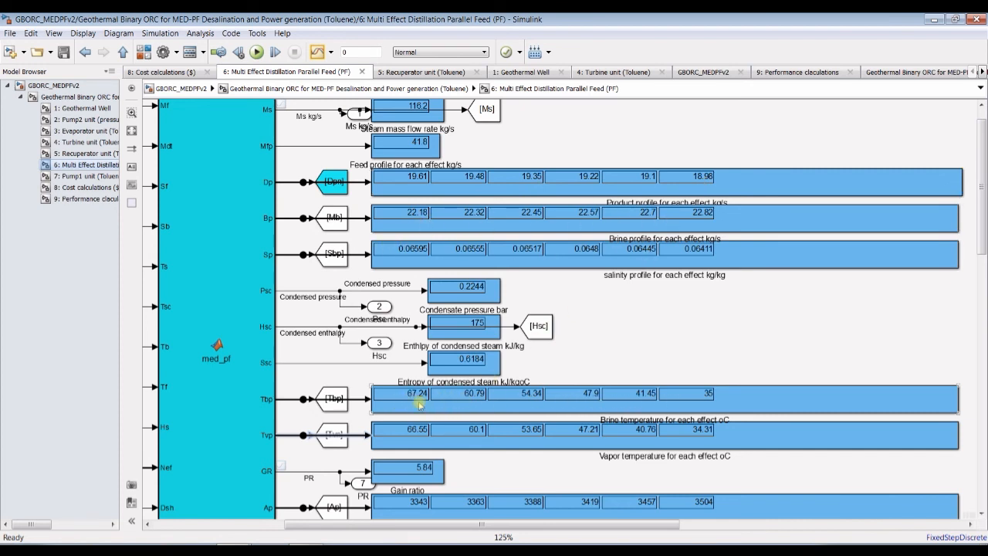
{"action": "scroll", "coordinate": [425, 410], "scroll_direction": "up", "scroll_amount": 3}
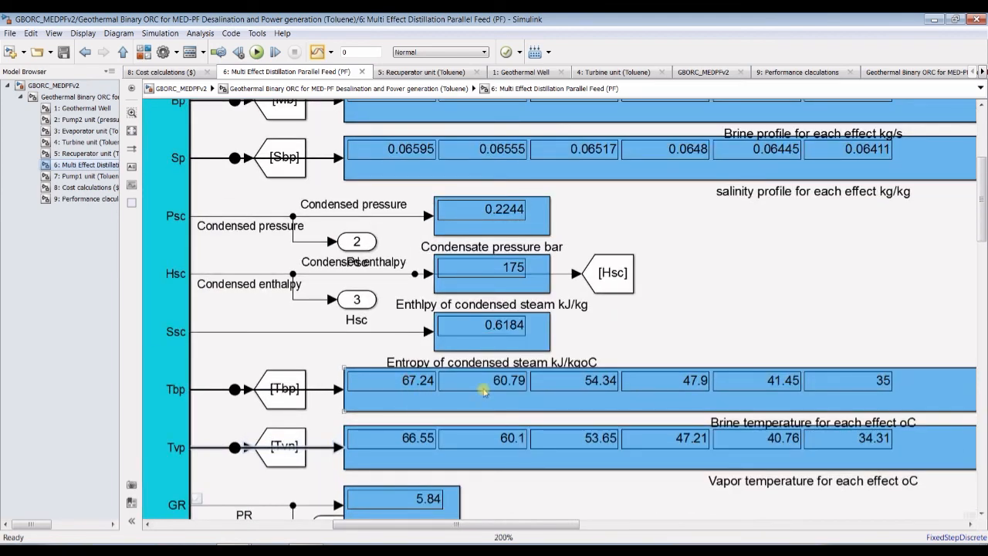
{"action": "scroll", "coordinate": [717, 395], "scroll_direction": "down", "scroll_amount": 5}
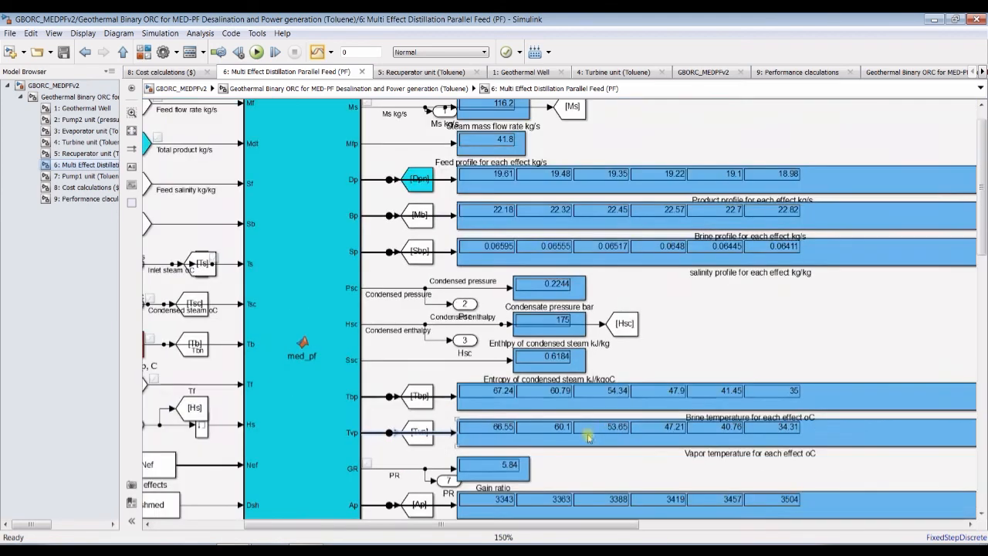
Examine the MED-PF block's gain ratio, area profile, tube length and number of tubes for each effect
{"action": "left_click_drag", "start_coordinate": [983, 241], "coordinate": [983, 324]}
{"action": "scroll", "coordinate": [605, 266], "scroll_direction": "up", "scroll_amount": 3}
{"action": "scroll", "coordinate": [605, 267], "scroll_direction": "up", "scroll_amount": 1}
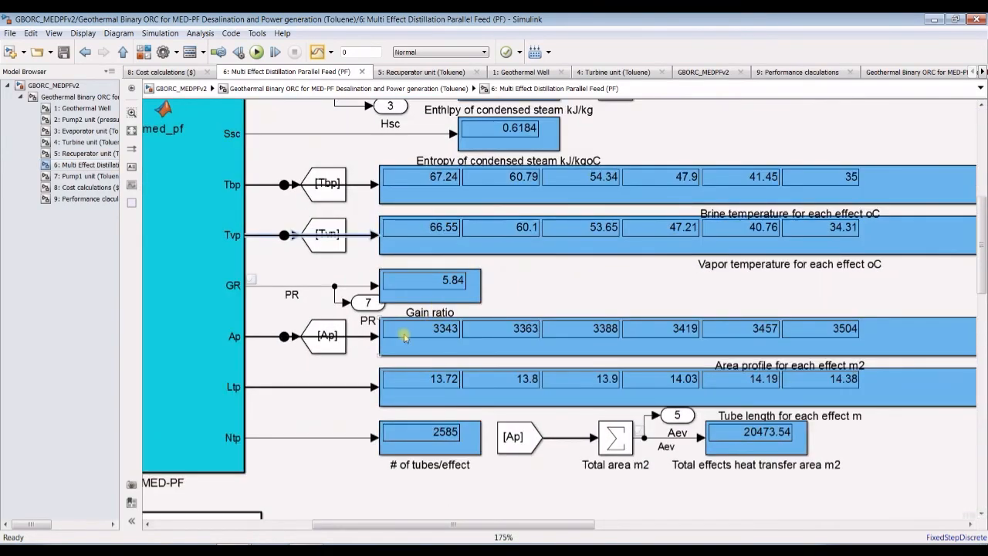
{"action": "scroll", "coordinate": [709, 432], "scroll_direction": "down", "scroll_amount": 3}
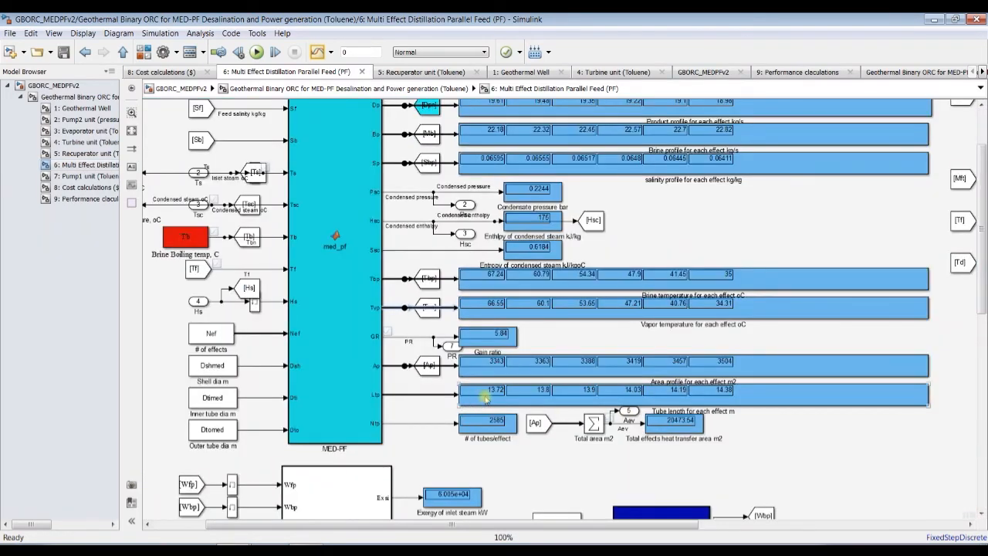
{"action": "scroll", "coordinate": [498, 396], "scroll_direction": "up", "scroll_amount": 2}
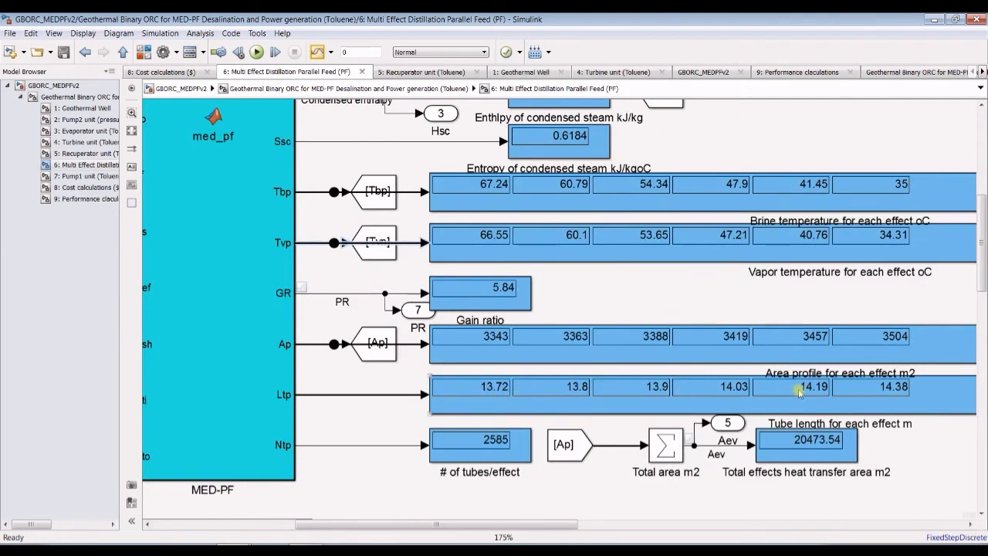
Examine the exergy results and the brine blowdown pump's power and pressure drop in the Multi Effect Distillation subsystem
{"action": "scroll", "coordinate": [985, 244], "scroll_direction": "down", "scroll_amount": 5}
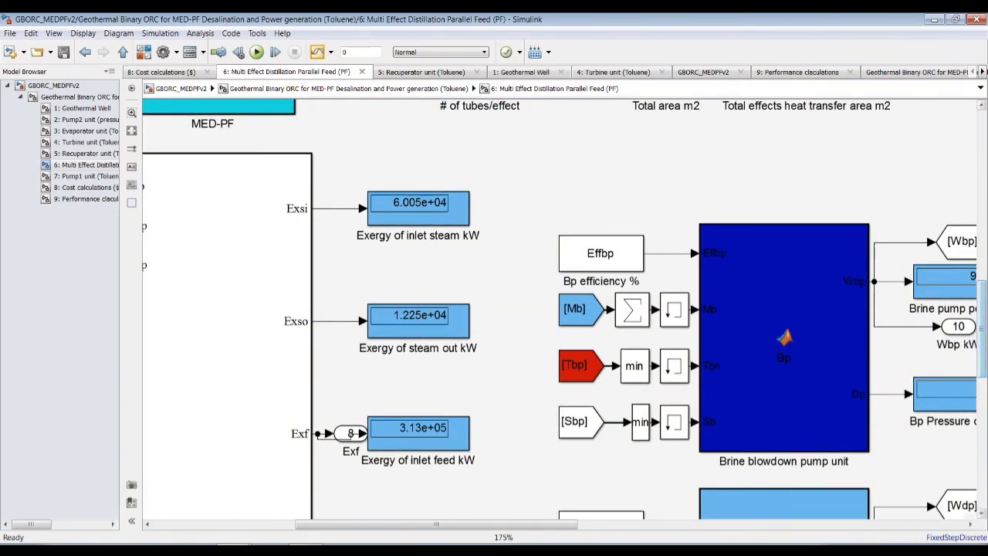
{"action": "left_click_drag", "start_coordinate": [556, 532], "coordinate": [659, 531]}
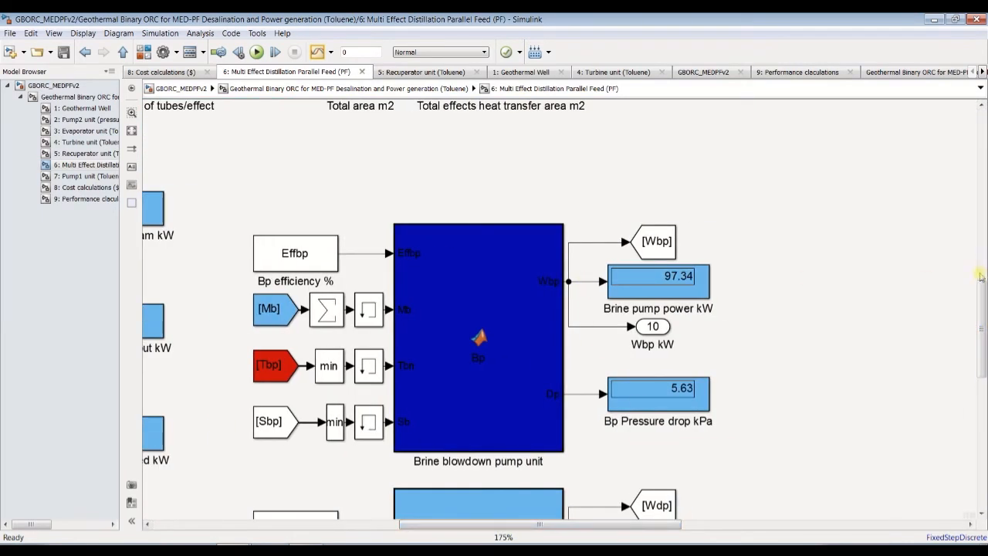
{"action": "left_click_drag", "start_coordinate": [985, 302], "coordinate": [984, 323]}
{"action": "scroll", "coordinate": [730, 263], "scroll_direction": "down", "scroll_amount": 3}
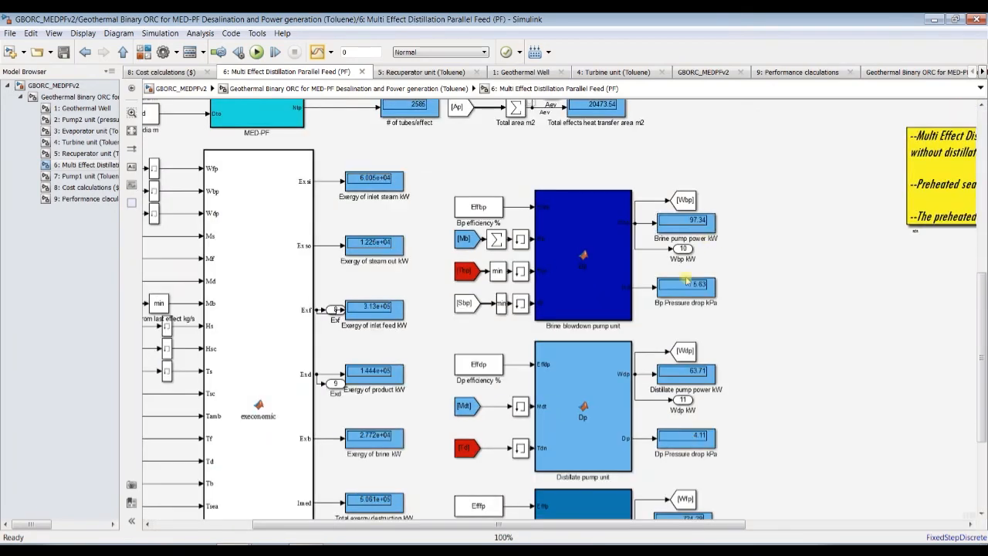
Switch to the main MATLAB window and draw a line plot of the workspace variable Sp
{"action": "left_click", "coordinate": [234, 550]}
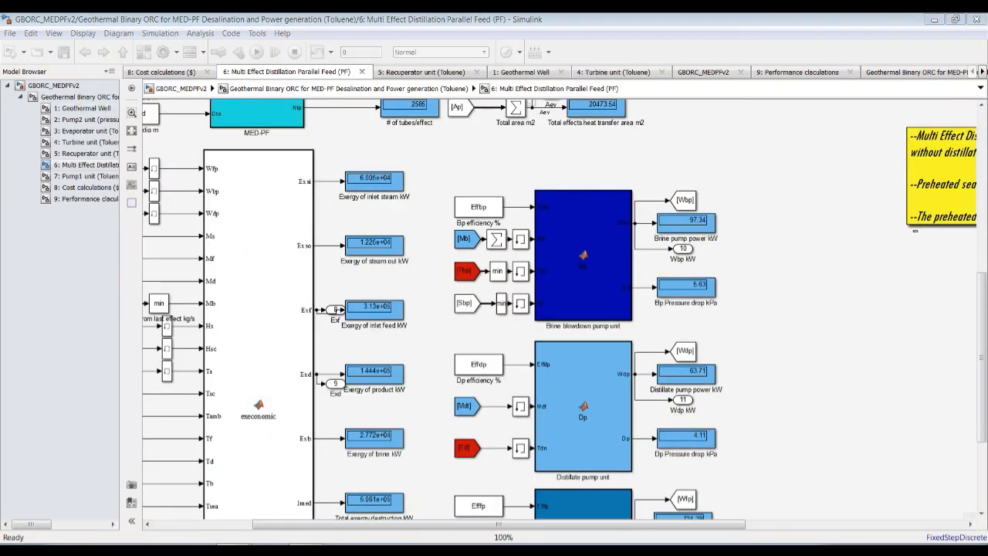
{"action": "left_click", "coordinate": [162, 512]}
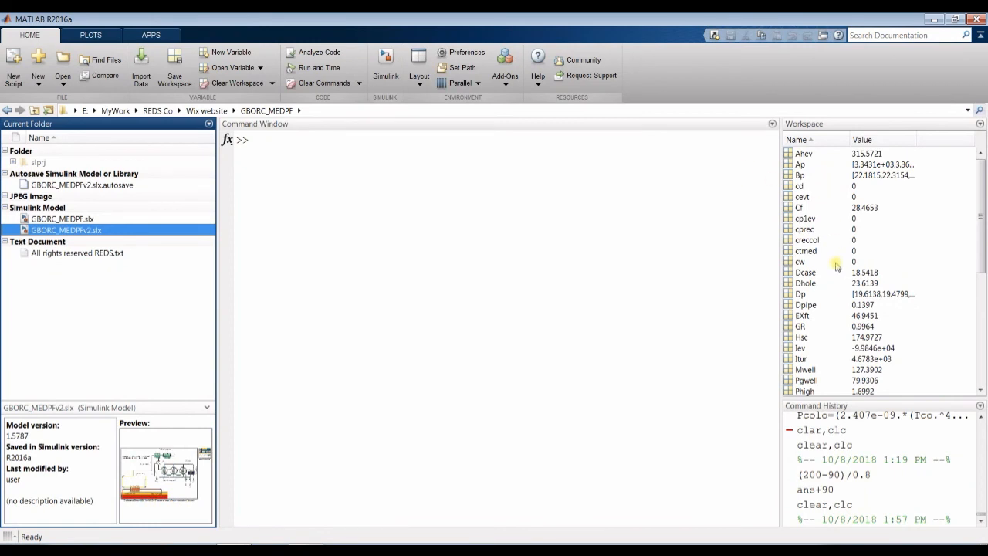
{"action": "left_click", "coordinate": [804, 230]}
{"action": "scroll", "coordinate": [815, 274], "scroll_direction": "down", "scroll_amount": 3}
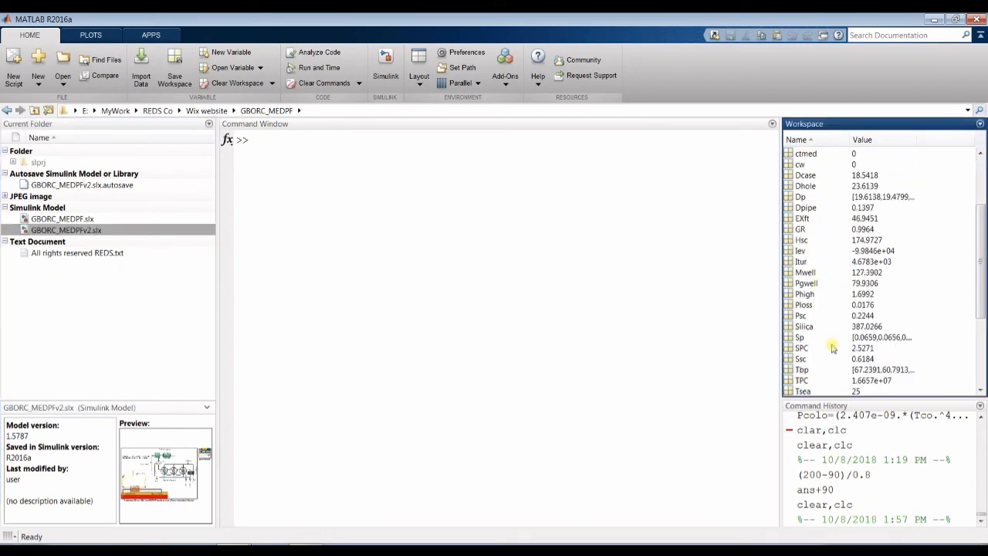
{"action": "left_click", "coordinate": [799, 337]}
{"action": "left_click", "coordinate": [90, 35]}
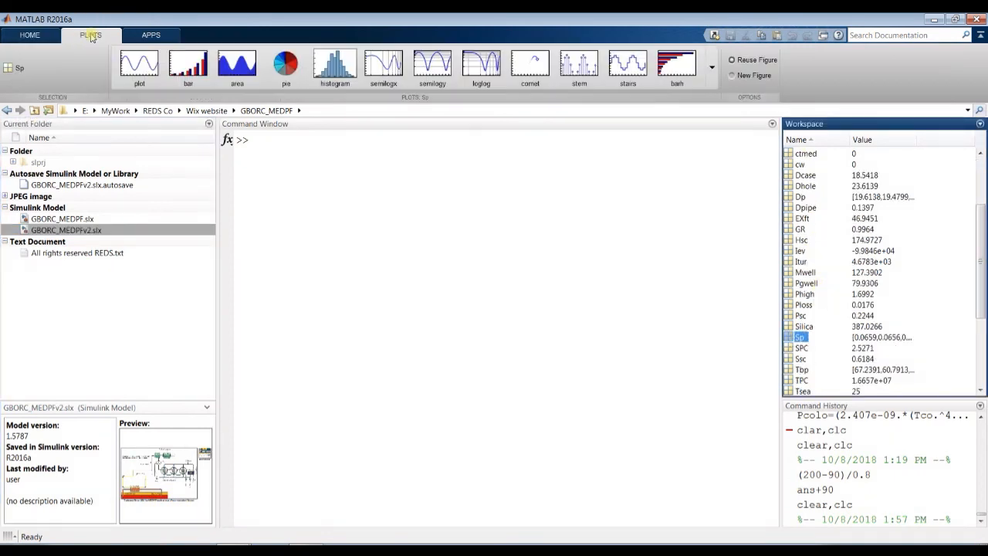
{"action": "left_click", "coordinate": [138, 66]}
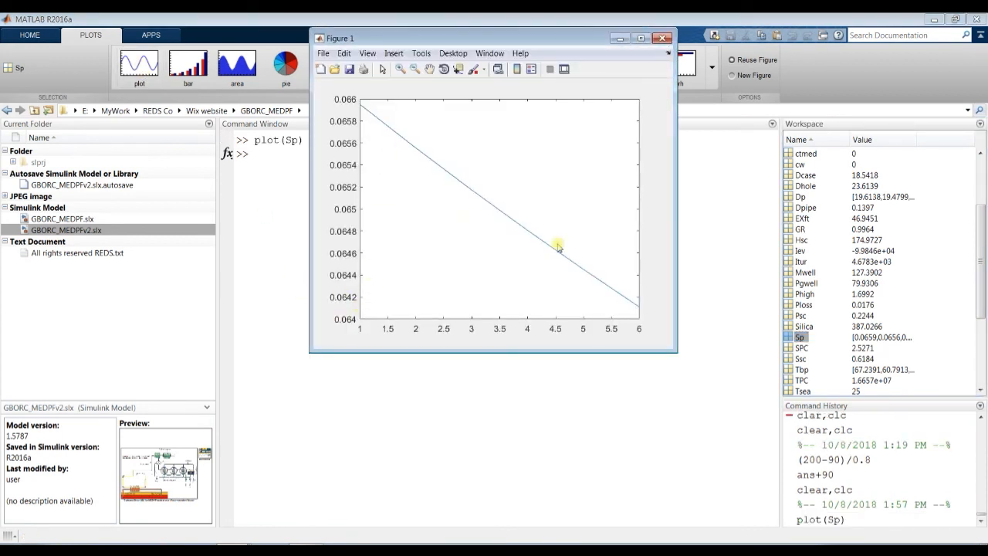
Draw a line plot of the workspace variable Dp
{"action": "left_click", "coordinate": [803, 348]}
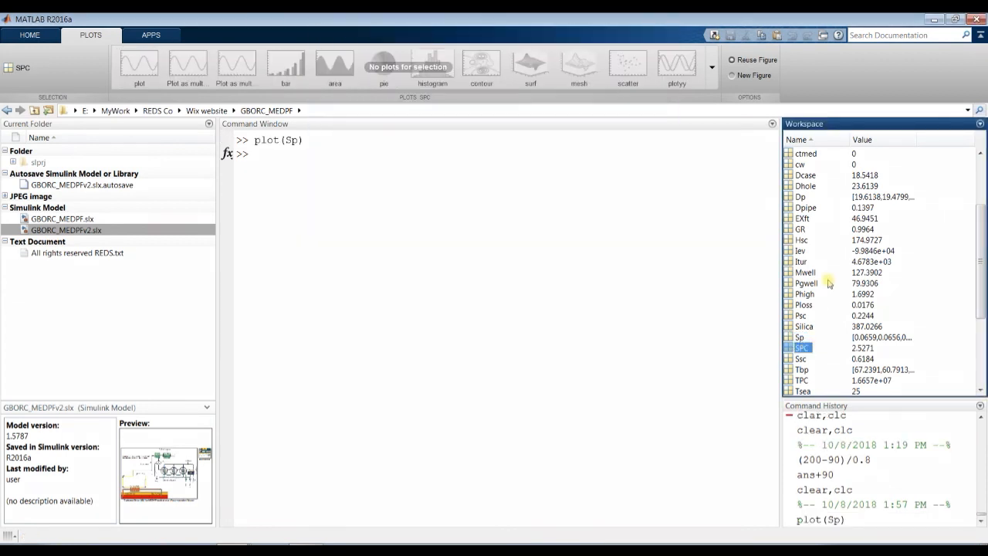
{"action": "left_click", "coordinate": [801, 199]}
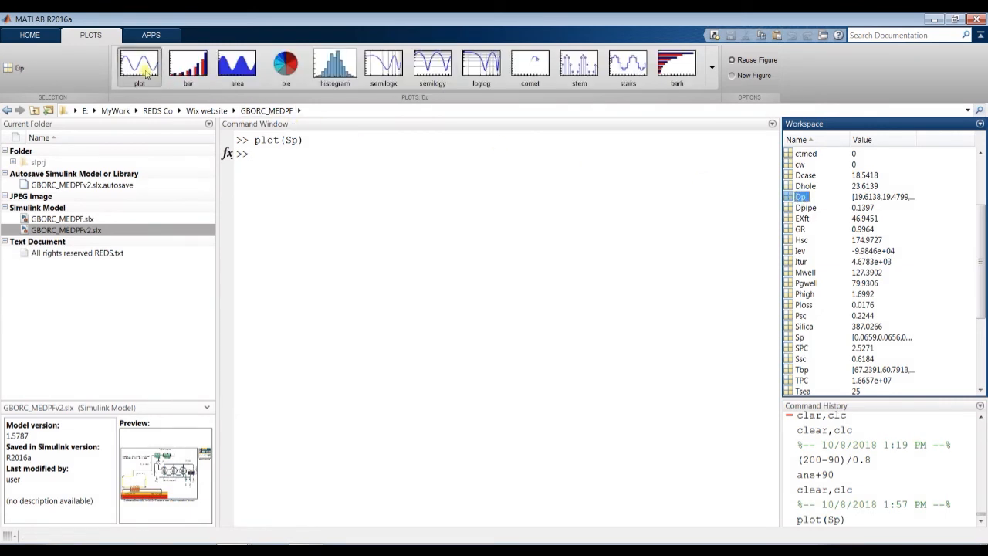
{"action": "left_click", "coordinate": [148, 74]}
Draw a line plot of the workspace variable Ap
{"action": "left_click", "coordinate": [800, 185]}
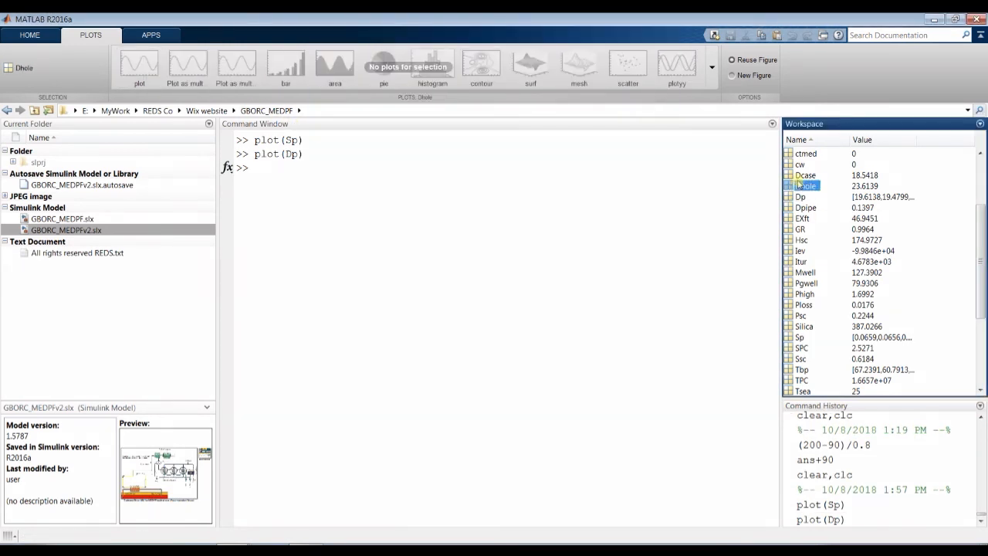
{"action": "scroll", "coordinate": [799, 183], "scroll_direction": "up", "scroll_amount": 3}
{"action": "left_click", "coordinate": [801, 164]}
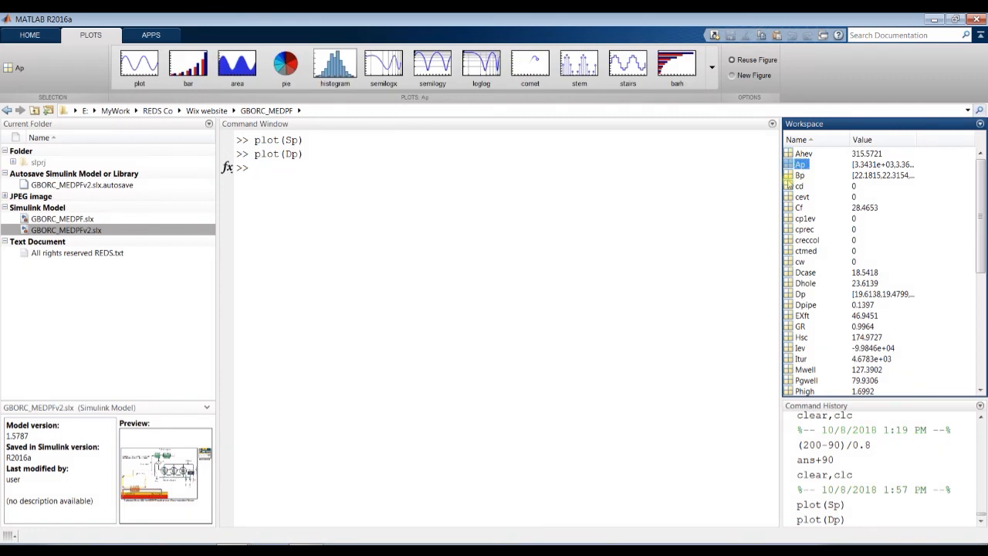
{"action": "left_click", "coordinate": [139, 66]}
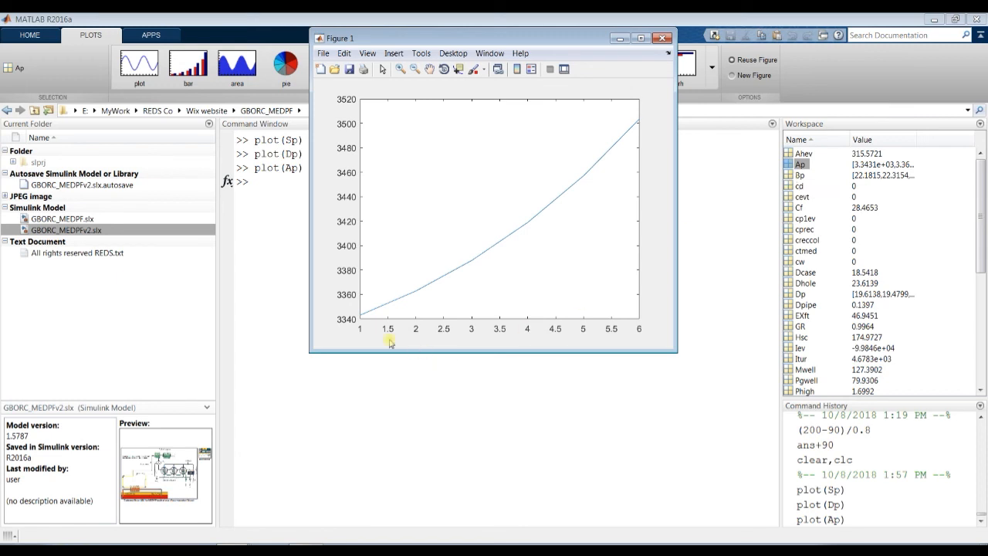
Look through the full list of workspace variables and their values, from Ahev to Ztot
{"action": "left_click", "coordinate": [800, 175]}
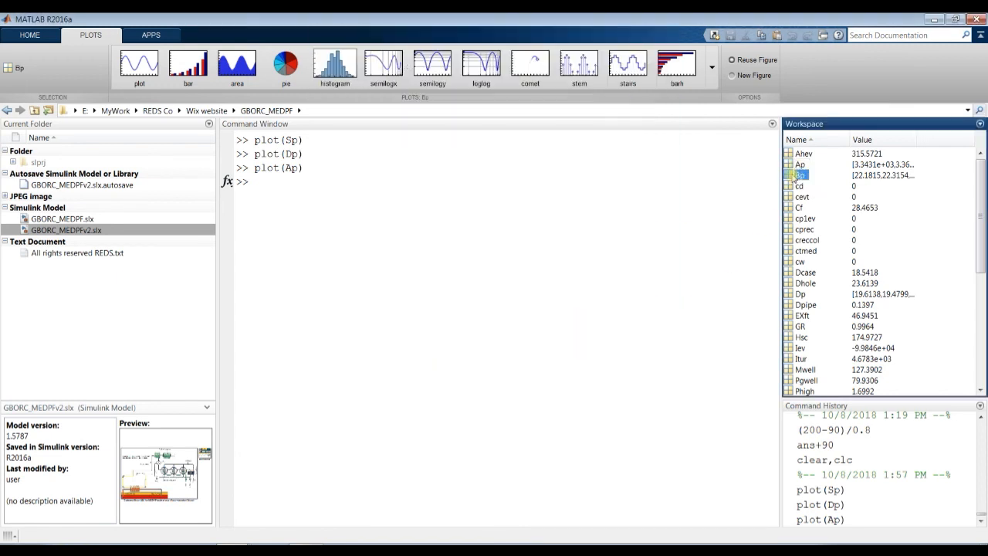
{"action": "scroll", "coordinate": [810, 238], "scroll_direction": "down", "scroll_amount": 7}
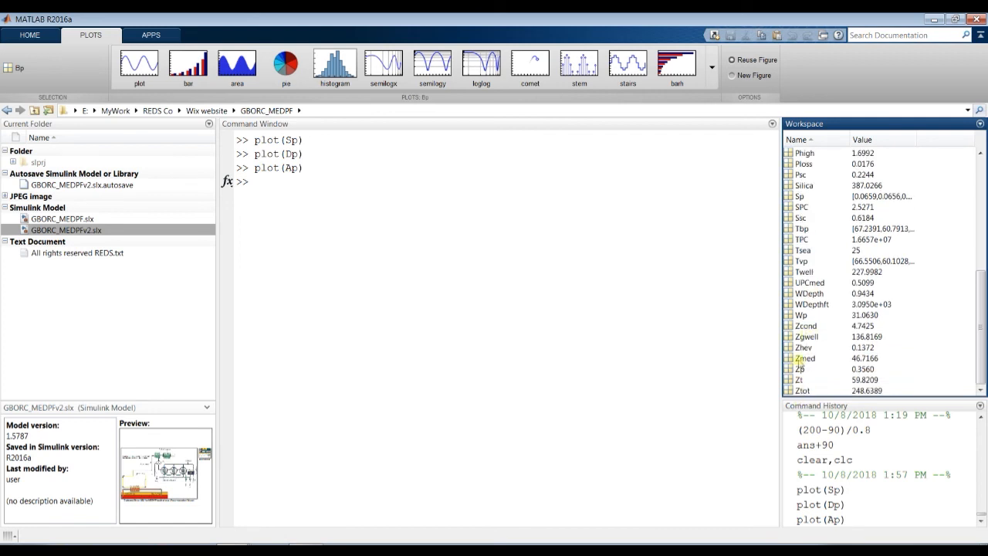
{"action": "scroll", "coordinate": [800, 360], "scroll_direction": "up", "scroll_amount": 1}
{"action": "left_click", "coordinate": [801, 197]}
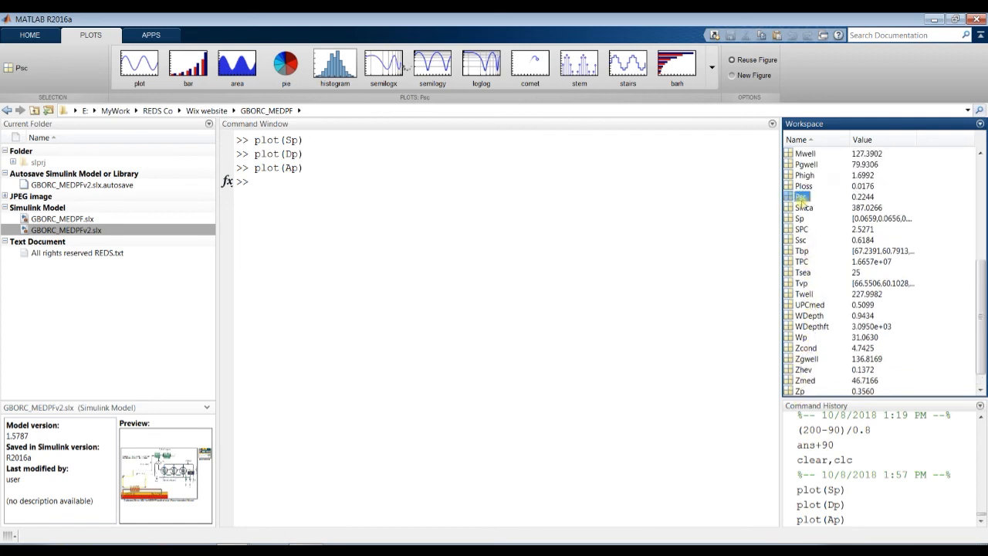
{"action": "scroll", "coordinate": [803, 202], "scroll_direction": "up", "scroll_amount": 1}
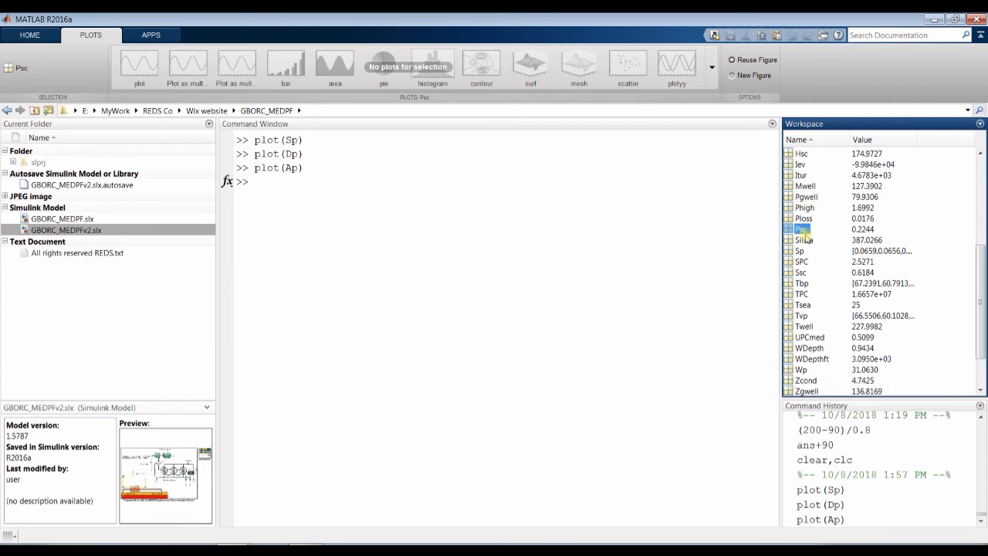
{"action": "scroll", "coordinate": [803, 234], "scroll_direction": "up", "scroll_amount": 1}
{"action": "scroll", "coordinate": [811, 225], "scroll_direction": "up", "scroll_amount": 1}
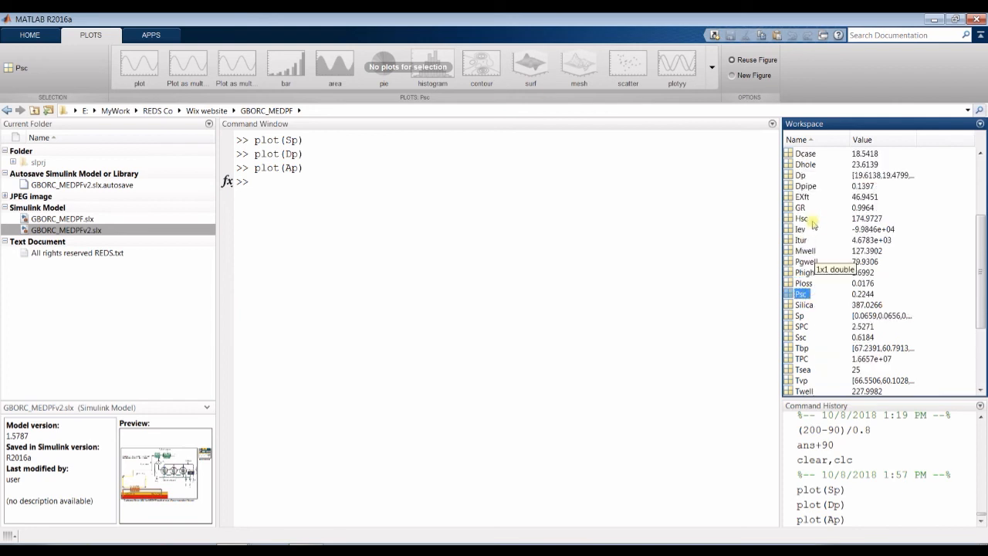
{"action": "scroll", "coordinate": [813, 225], "scroll_direction": "up", "scroll_amount": 2}
{"action": "scroll", "coordinate": [814, 239], "scroll_direction": "down", "scroll_amount": 3}
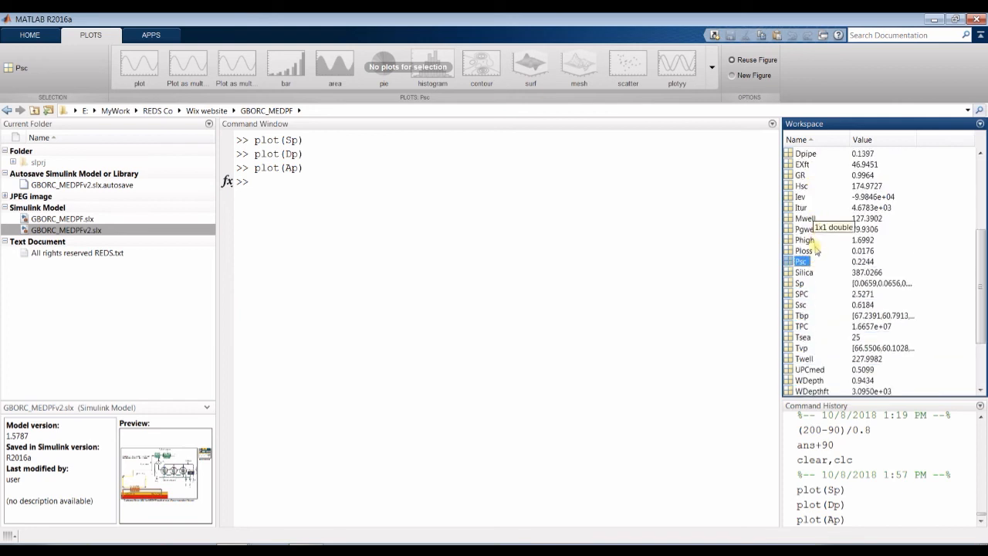
{"action": "scroll", "coordinate": [810, 305], "scroll_direction": "down", "scroll_amount": 2}
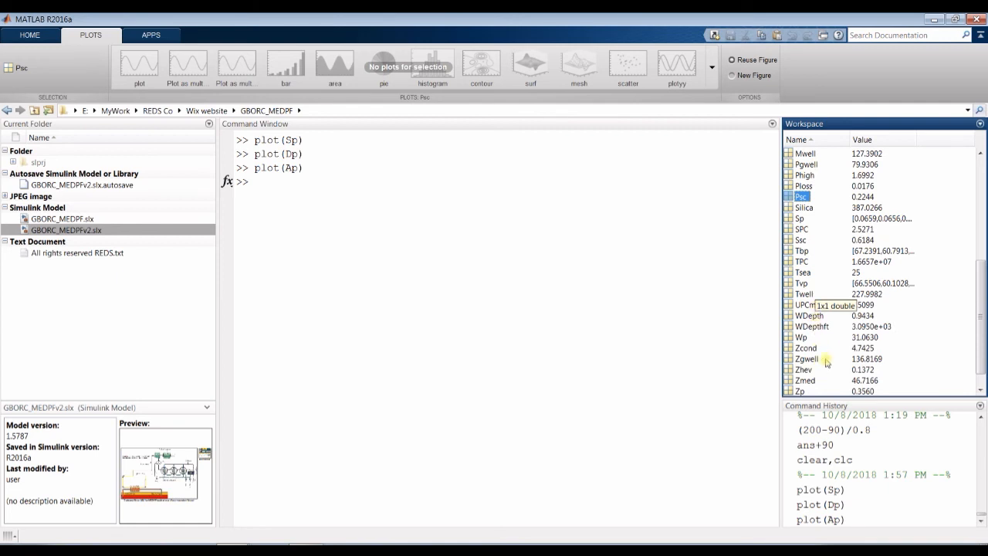
{"action": "scroll", "coordinate": [827, 359], "scroll_direction": "down", "scroll_amount": 1}
{"action": "scroll", "coordinate": [805, 327], "scroll_direction": "up", "scroll_amount": 7}
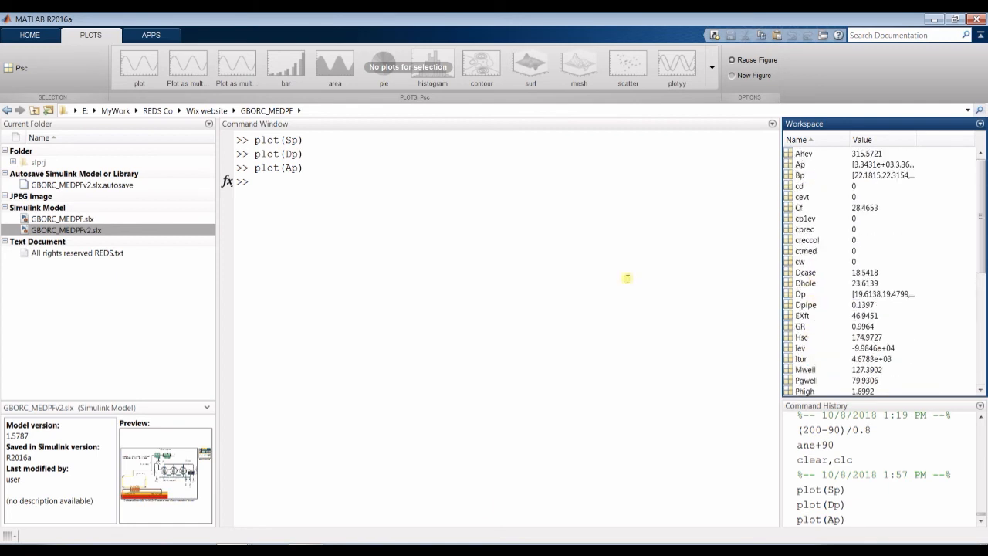
Switch back to the Simulink model and show the MED-PF function's data of the Multi Effect Distillation subsystem in Model Explorer
{"action": "mouse_move", "coordinate": [265, 543]}
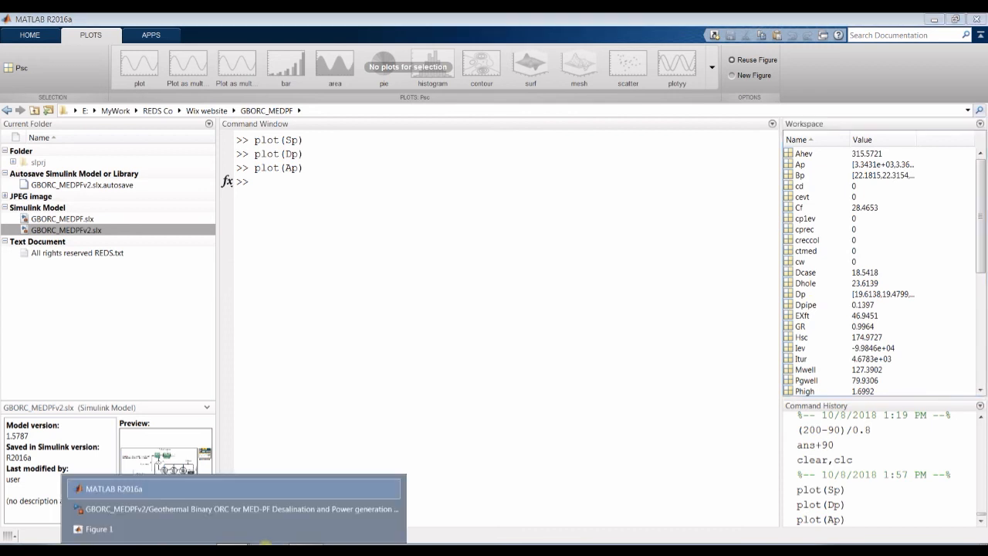
{"action": "left_click", "coordinate": [166, 510]}
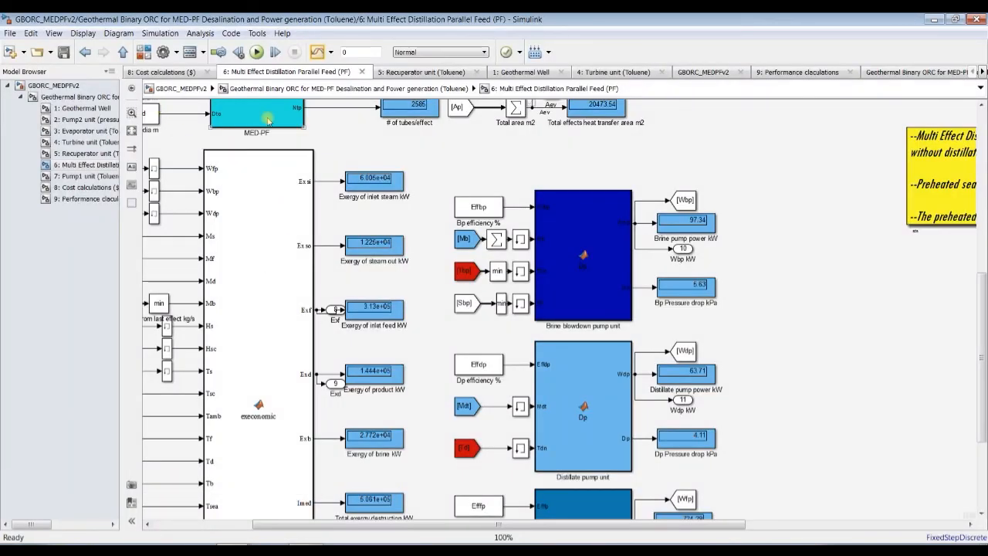
{"action": "left_click_drag", "start_coordinate": [982, 299], "coordinate": [985, 197]}
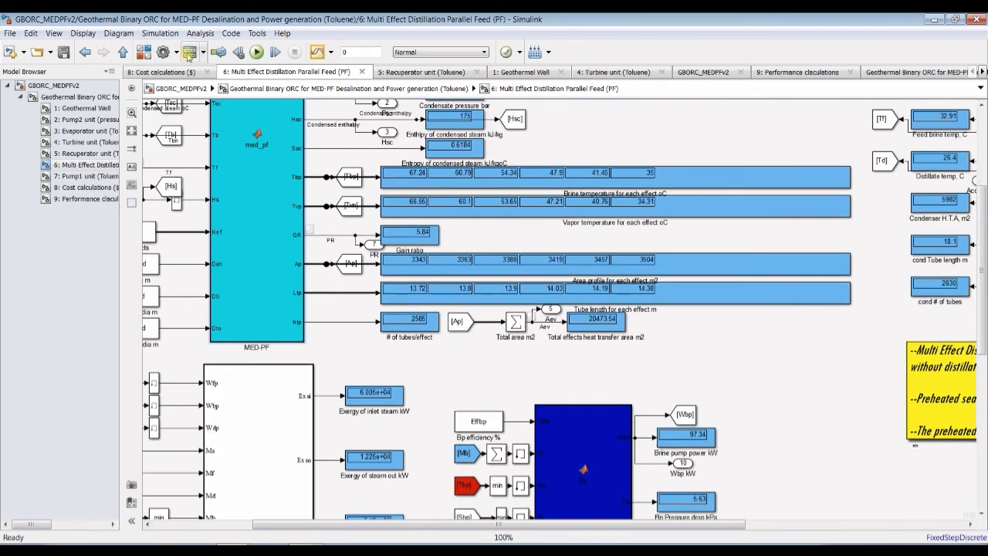
{"action": "left_click", "coordinate": [189, 52]}
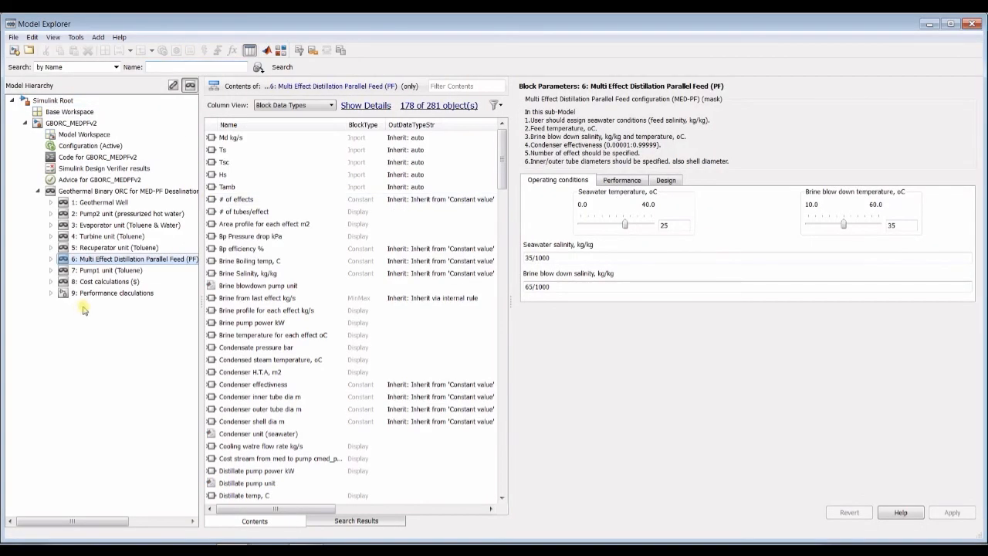
{"action": "left_click", "coordinate": [50, 260]}
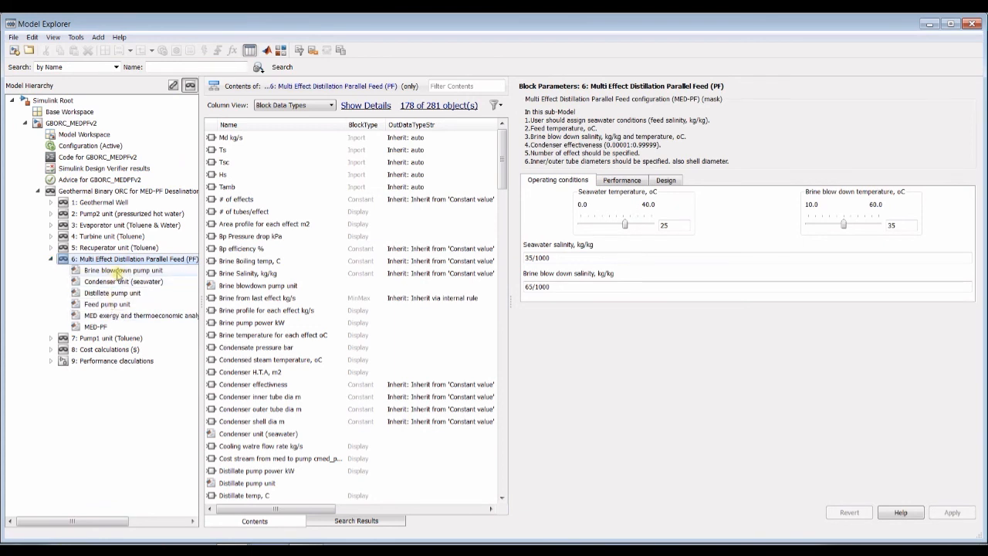
{"action": "left_click", "coordinate": [99, 327]}
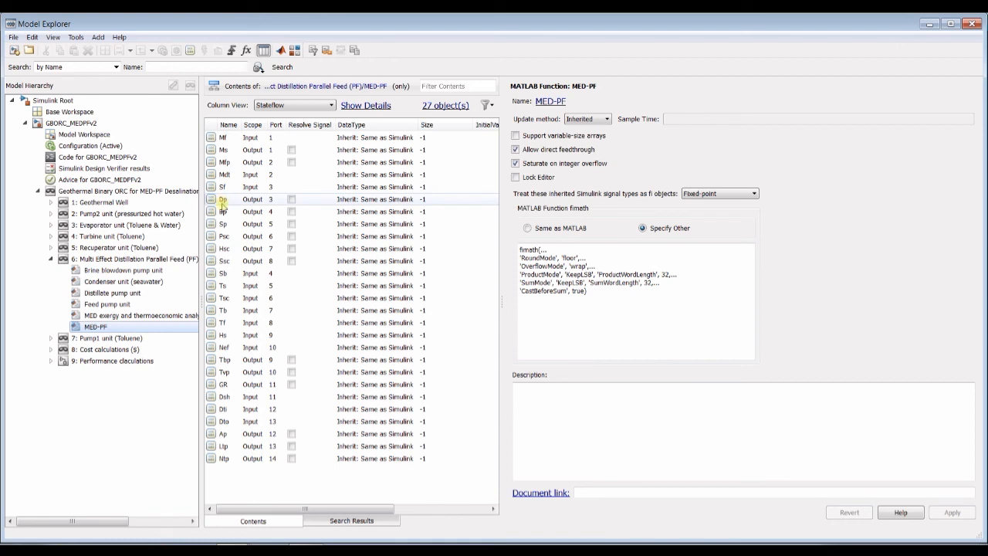
Enable saving the final value to the base workspace for the MED-PF input Nef and apply the change
{"action": "left_click", "coordinate": [213, 459]}
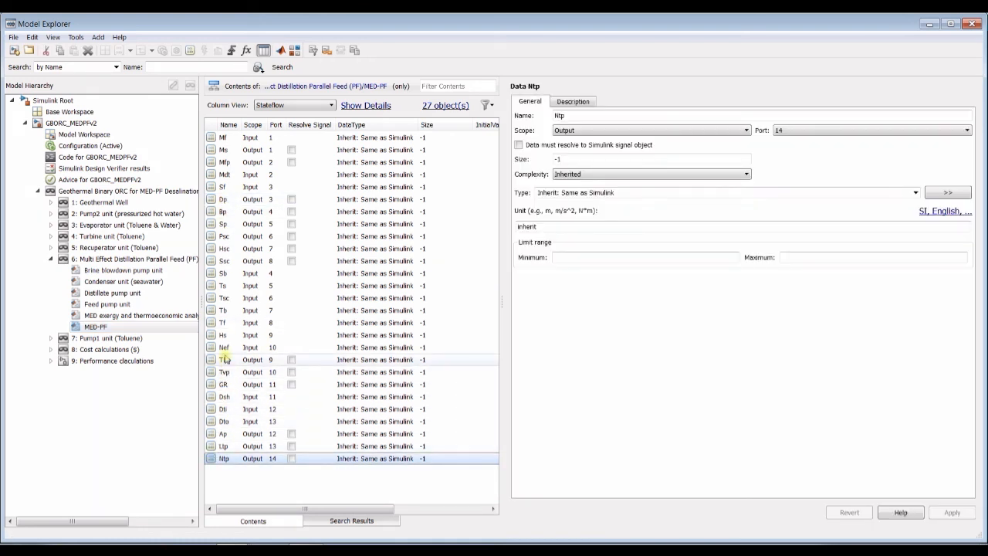
{"action": "left_click", "coordinate": [223, 348]}
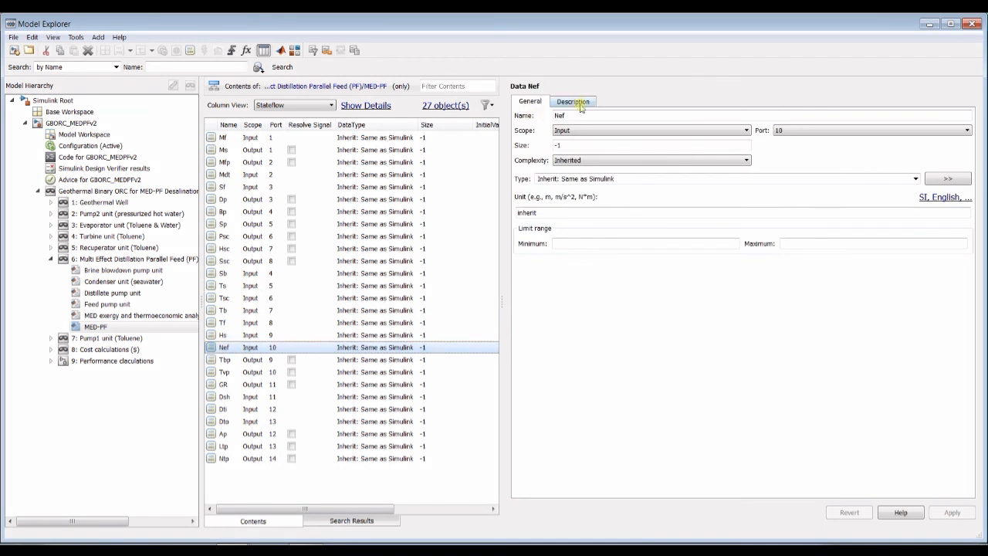
{"action": "left_click", "coordinate": [577, 101]}
{"action": "left_click", "coordinate": [520, 115]}
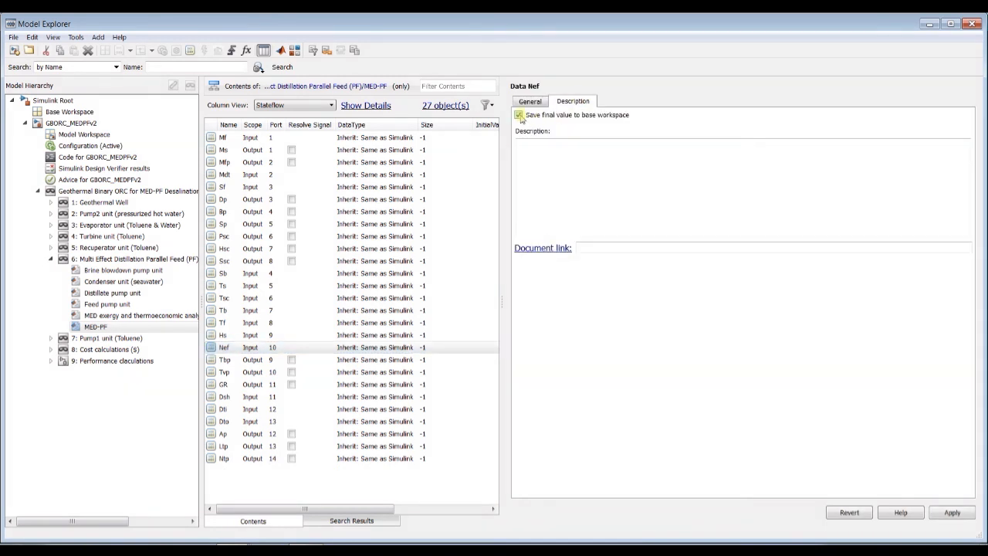
{"action": "left_click", "coordinate": [950, 514]}
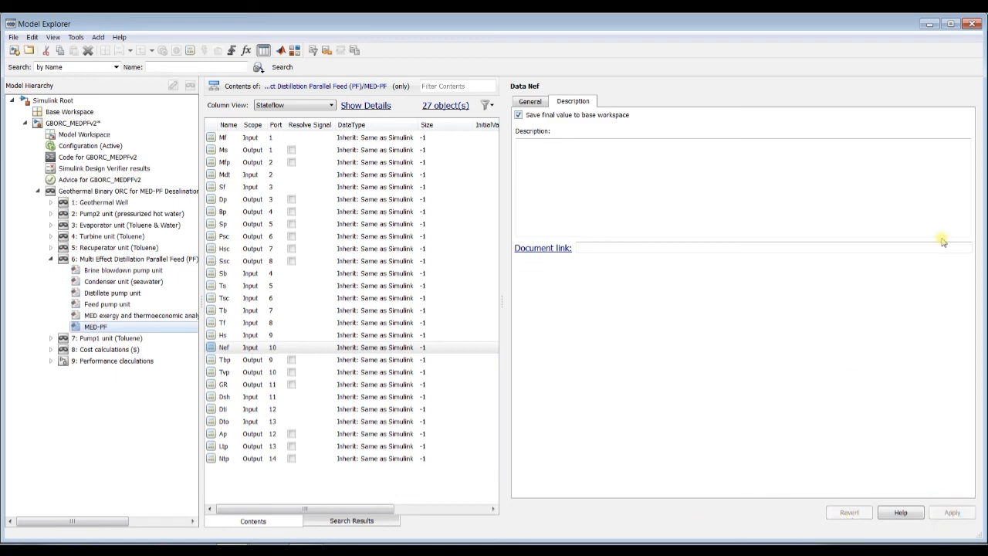
Close Model Explorer and run the simulation of the GBORC_MEDPFv2 model
{"action": "left_click", "coordinate": [972, 23]}
{"action": "left_click", "coordinate": [257, 51]}
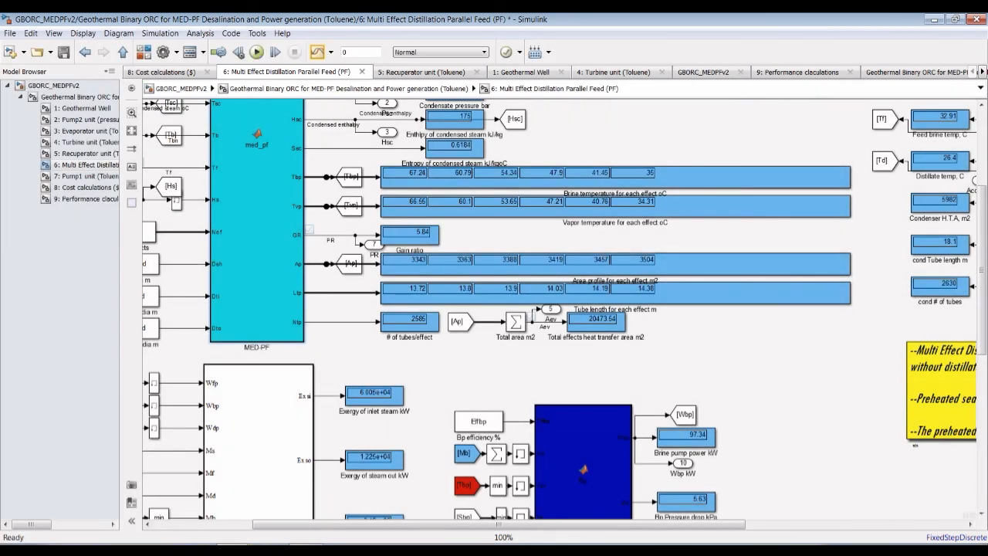
Bring up the existing figure showing the Ap area profile and close it
{"action": "left_click", "coordinate": [234, 550]}
{"action": "left_click", "coordinate": [182, 527]}
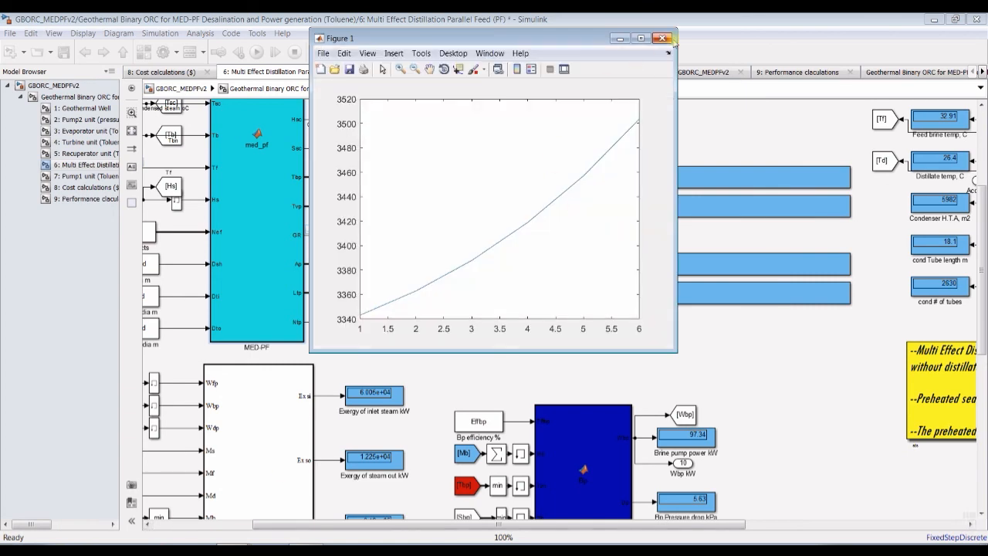
{"action": "left_click", "coordinate": [662, 38]}
Switch to the MATLAB main window, plot Bp against Nef from the workspace, and close the resulting figure
{"action": "left_click", "coordinate": [234, 549]}
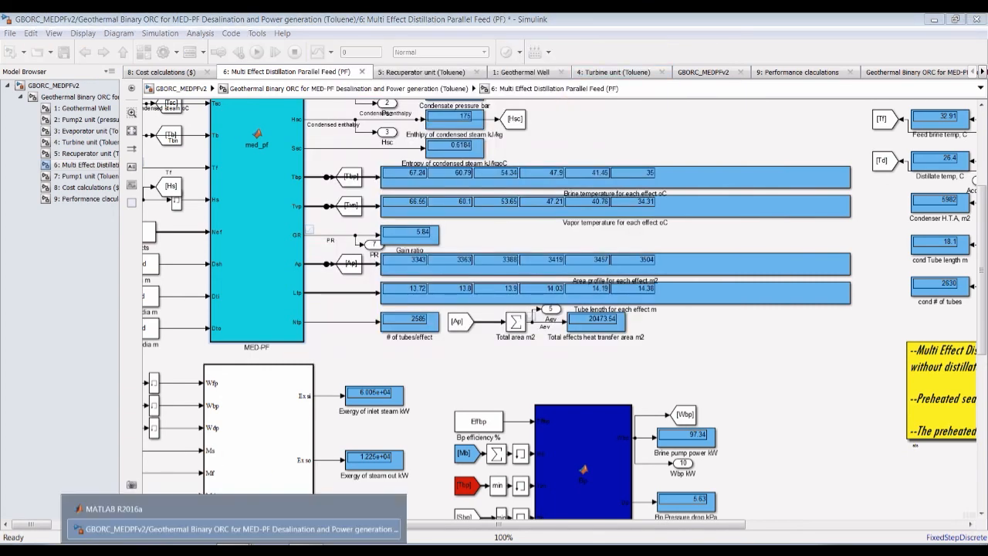
{"action": "left_click", "coordinate": [204, 510]}
{"action": "left_click", "coordinate": [800, 381]}
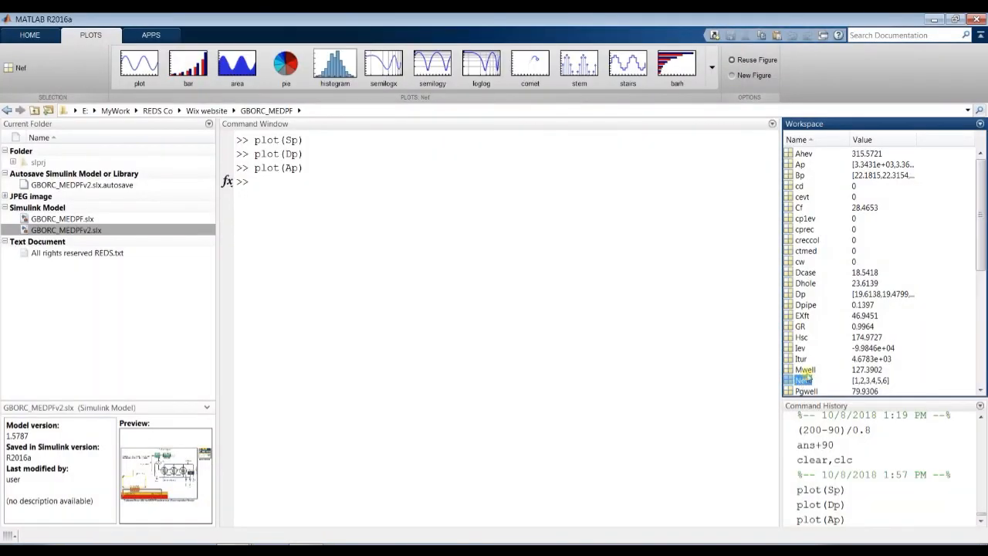
{"action": "left_click", "coordinate": [800, 175], "text": "ctrl"}
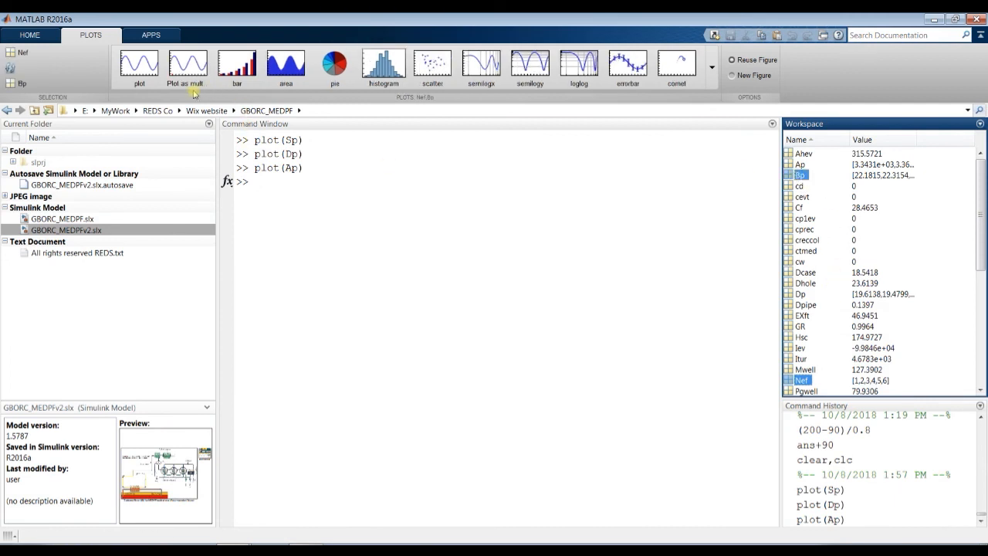
{"action": "left_click", "coordinate": [136, 65]}
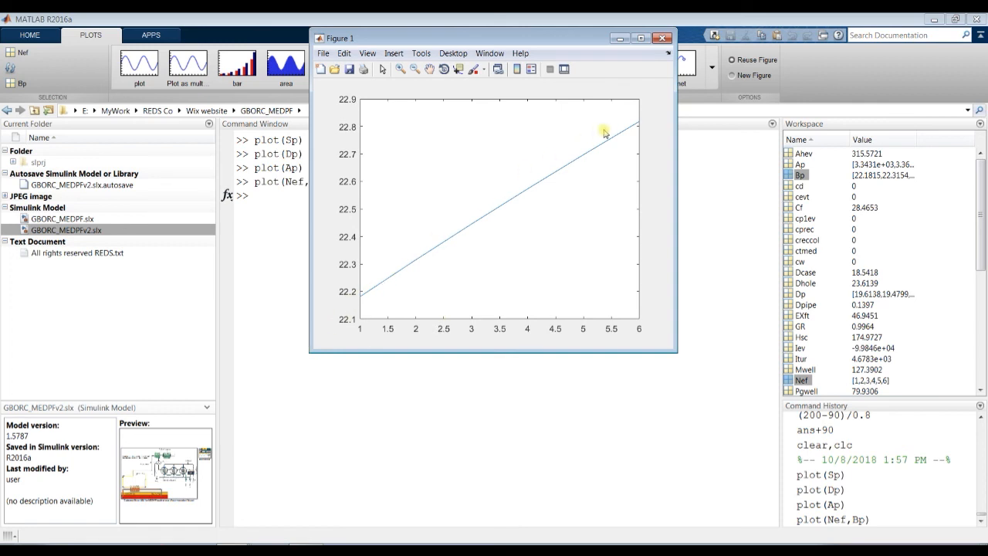
{"action": "left_click", "coordinate": [662, 37]}
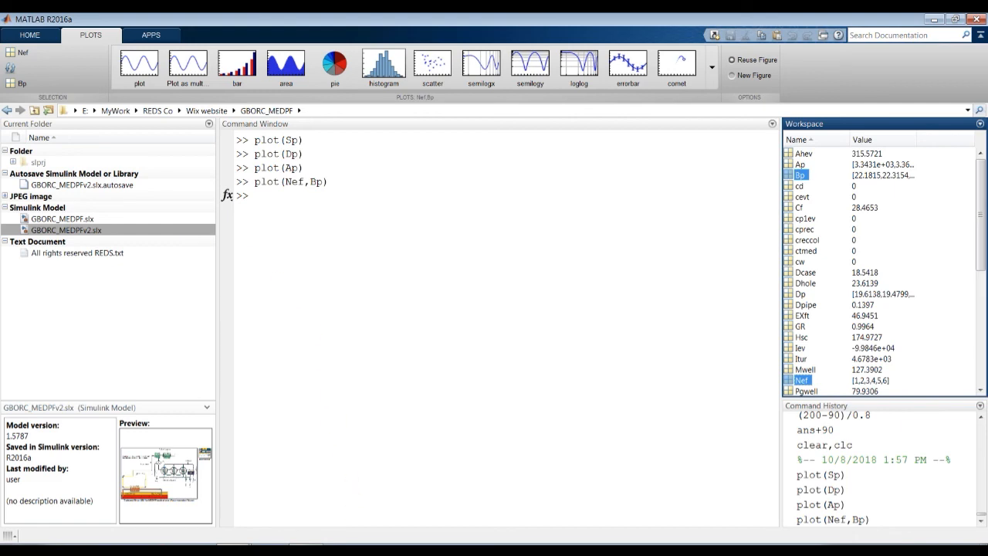
Return to the Simulink model, open the Simulation Data Inspector and select the Mft signal plot
{"action": "left_click", "coordinate": [234, 549]}
{"action": "left_click", "coordinate": [250, 530]}
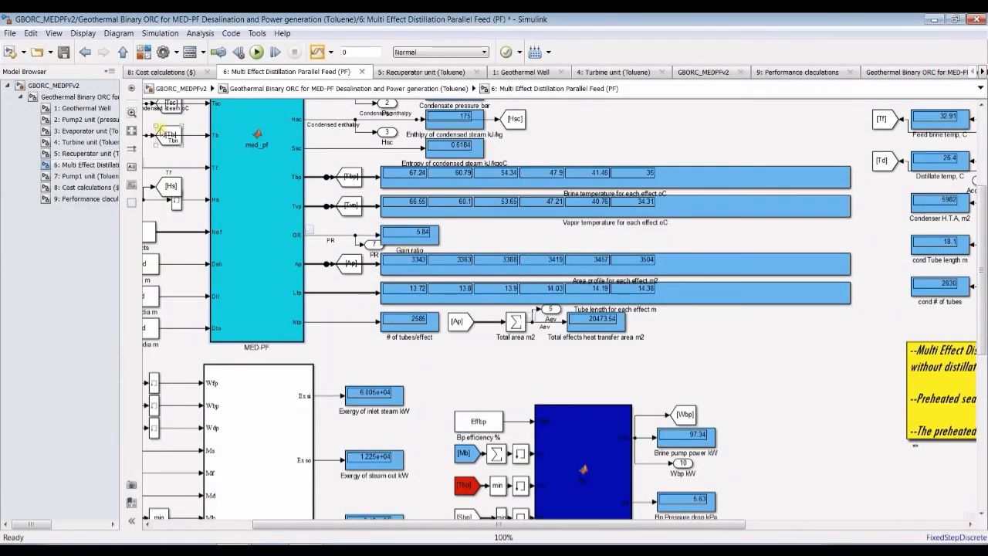
{"action": "left_click", "coordinate": [319, 56]}
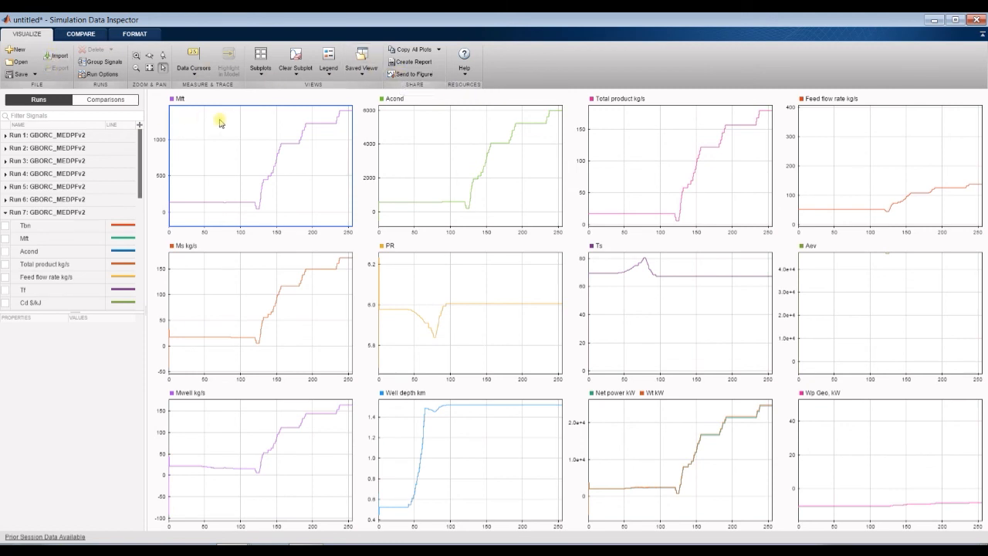
{"action": "left_click", "coordinate": [283, 149]}
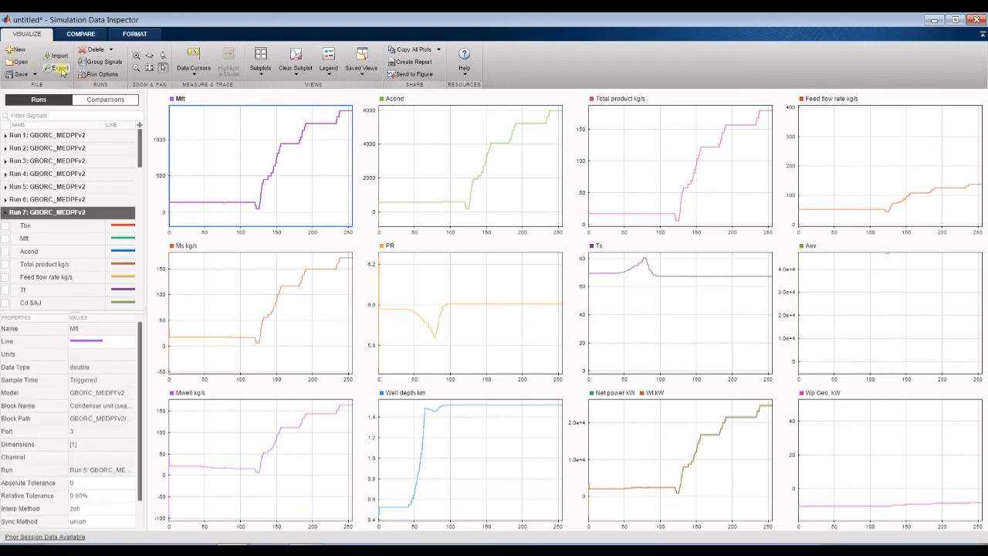
Switch to the MATLAB main window, view the workspace variables Ahev and Ap in the variable editor, and close the editor
{"action": "left_click", "coordinate": [232, 550]}
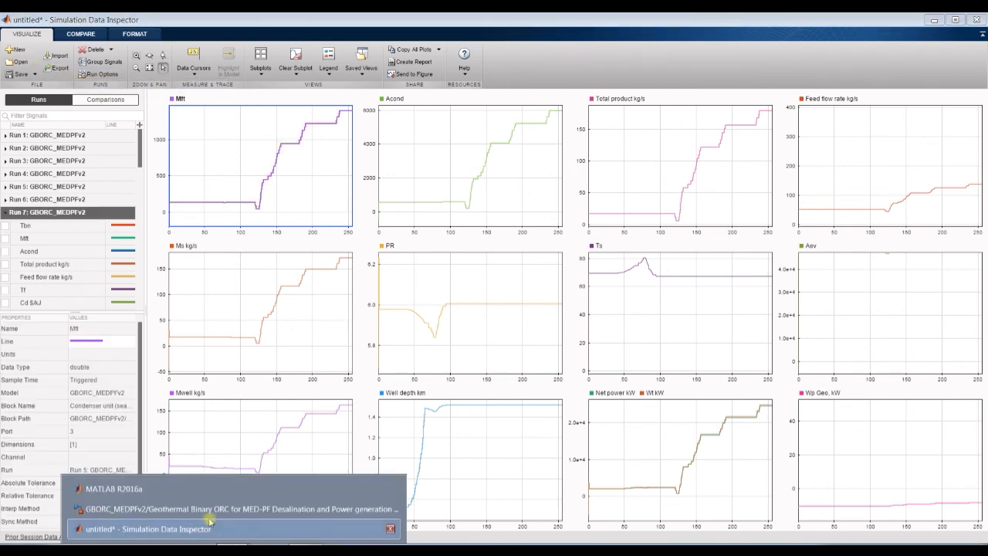
{"action": "left_click", "coordinate": [188, 489]}
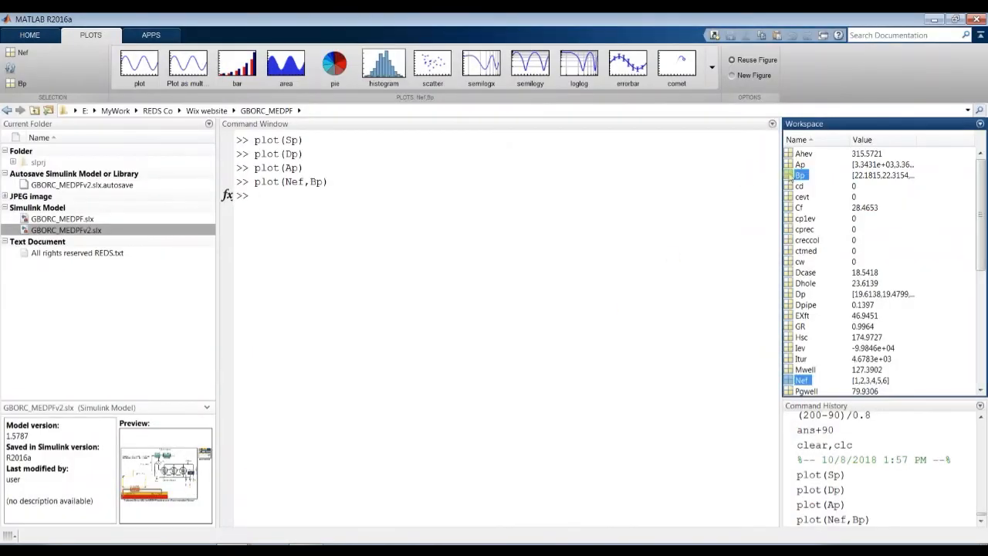
{"action": "double_click", "coordinate": [790, 154]}
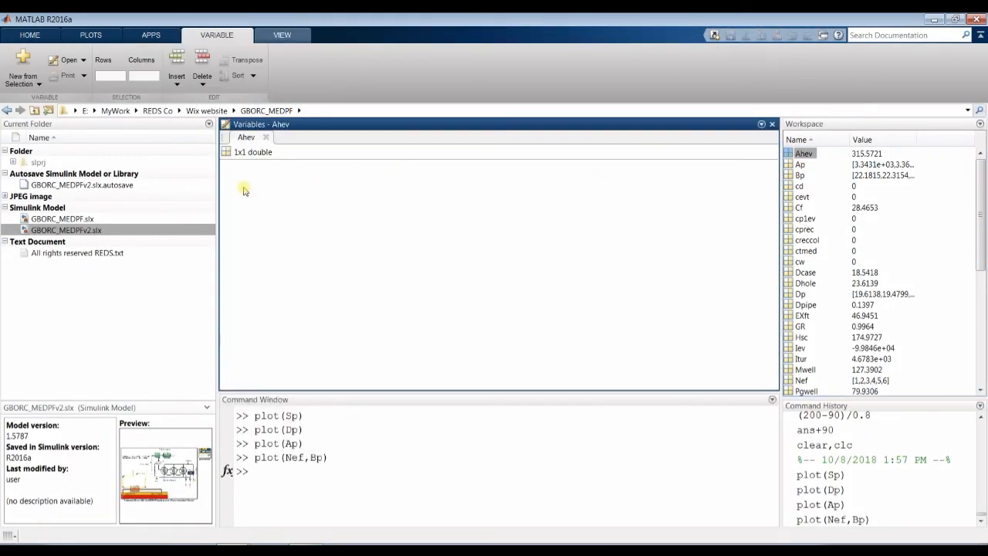
{"action": "double_click", "coordinate": [800, 165]}
{"action": "left_click_drag", "start_coordinate": [259, 182], "coordinate": [437, 183]}
{"action": "left_click", "coordinate": [294, 479]}
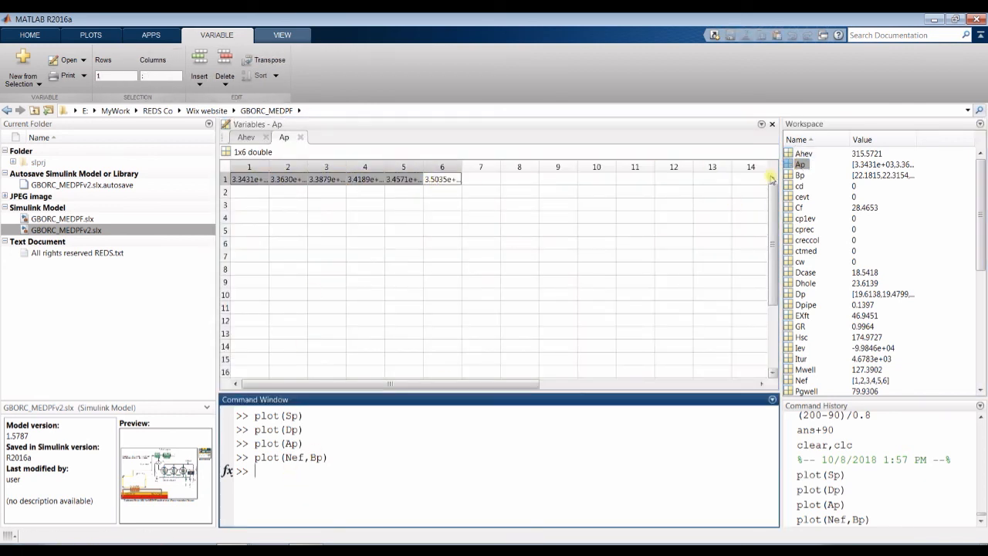
{"action": "left_click", "coordinate": [771, 127]}
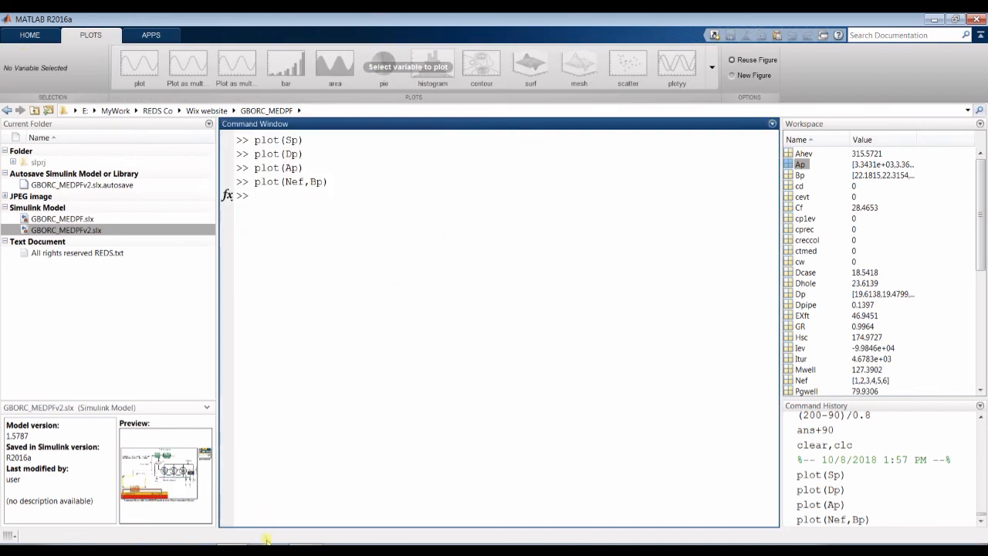
Send the Simulation Data Inspector plots to a figure, maximize it and shrink the surrounding panes to enlarge the plots
{"action": "mouse_move", "coordinate": [266, 539]}
{"action": "left_click", "coordinate": [215, 529]}
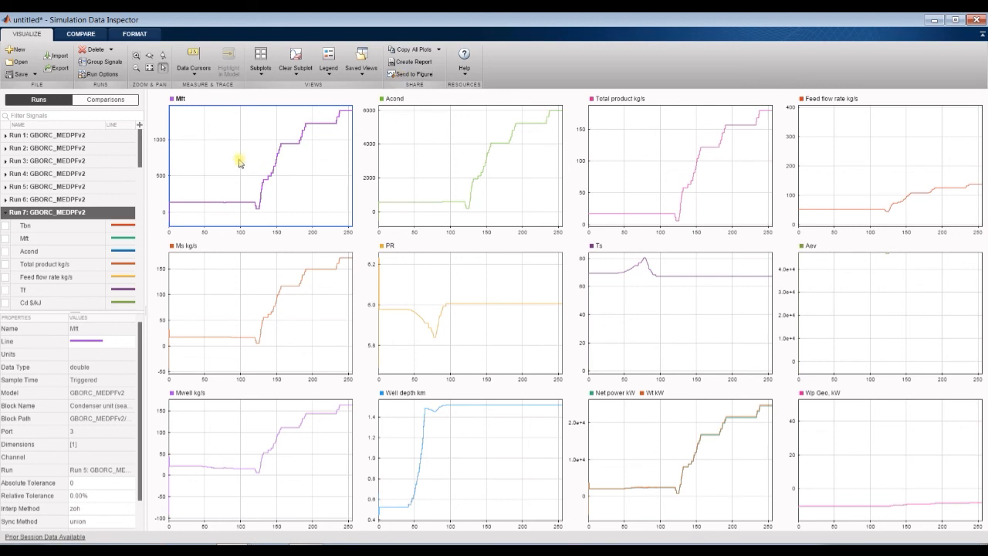
{"action": "left_click", "coordinate": [407, 74]}
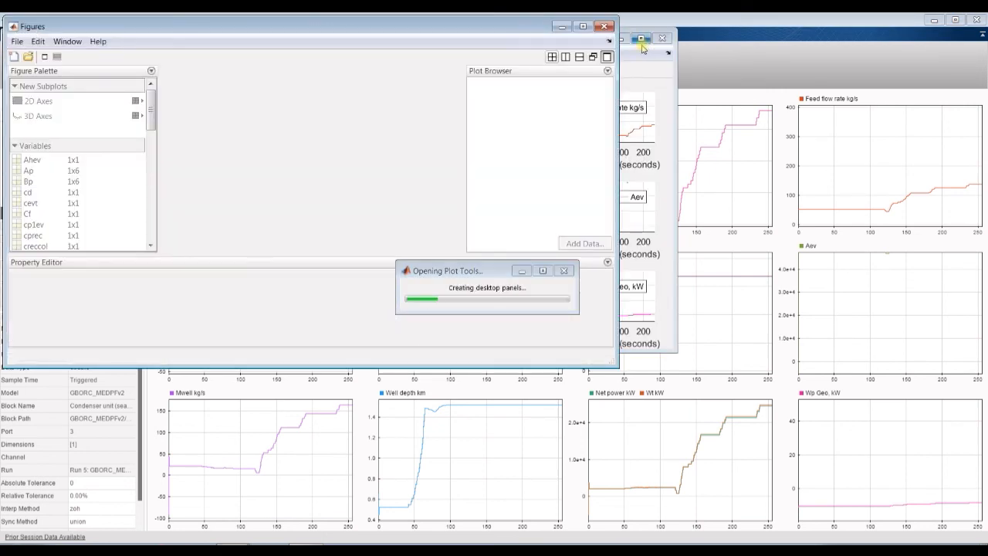
{"action": "left_click", "coordinate": [584, 28]}
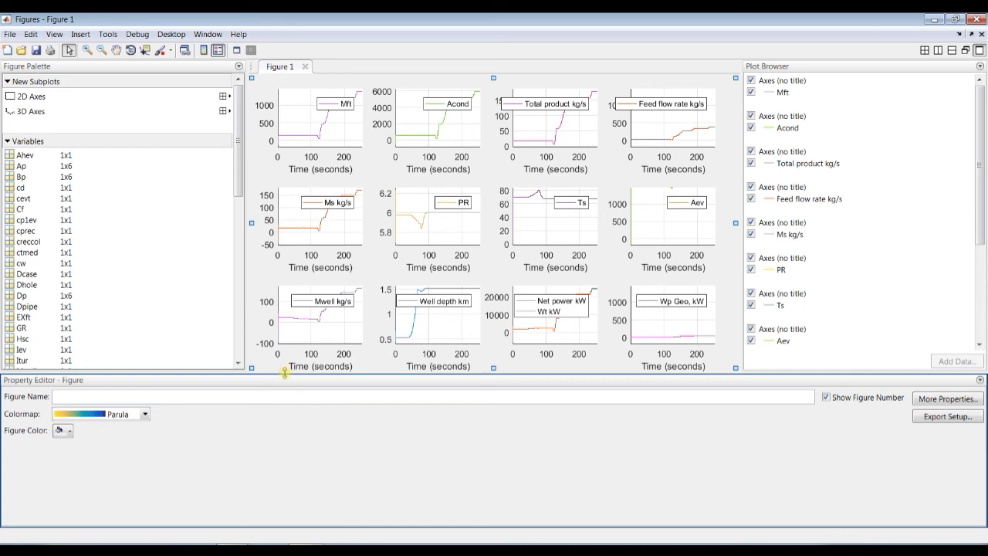
{"action": "left_click_drag", "start_coordinate": [280, 371], "coordinate": [264, 459]}
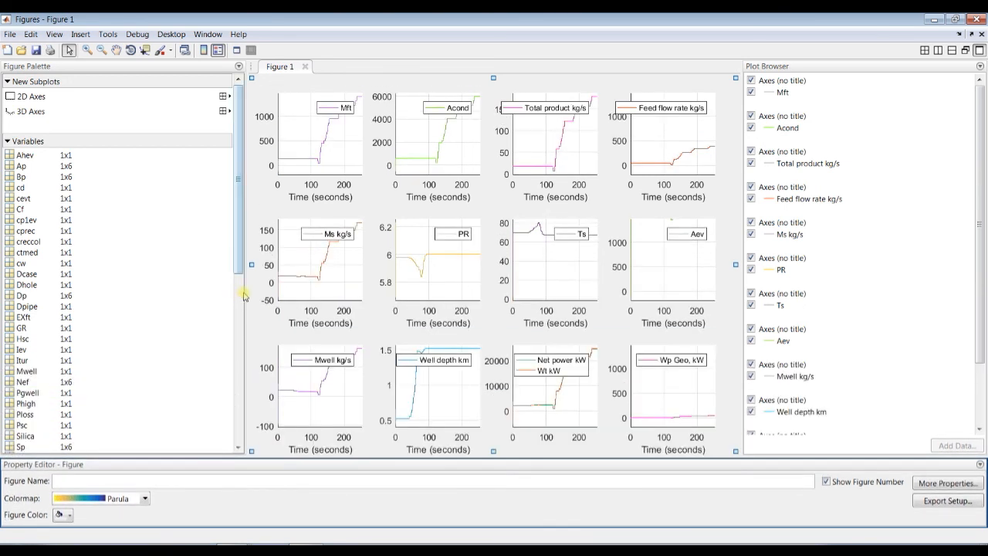
{"action": "left_click_drag", "start_coordinate": [247, 292], "coordinate": [91, 291]}
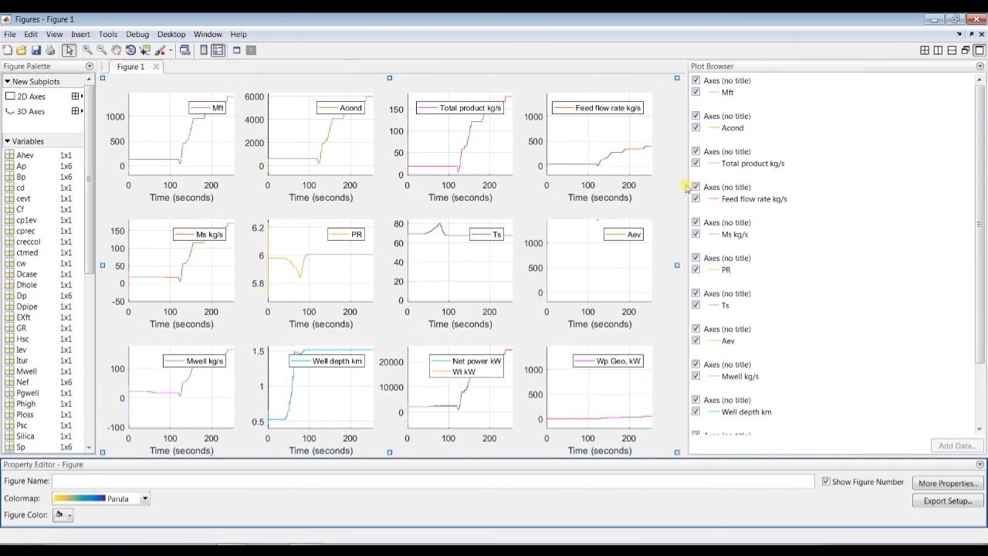
{"action": "left_click_drag", "start_coordinate": [685, 183], "coordinate": [855, 189]}
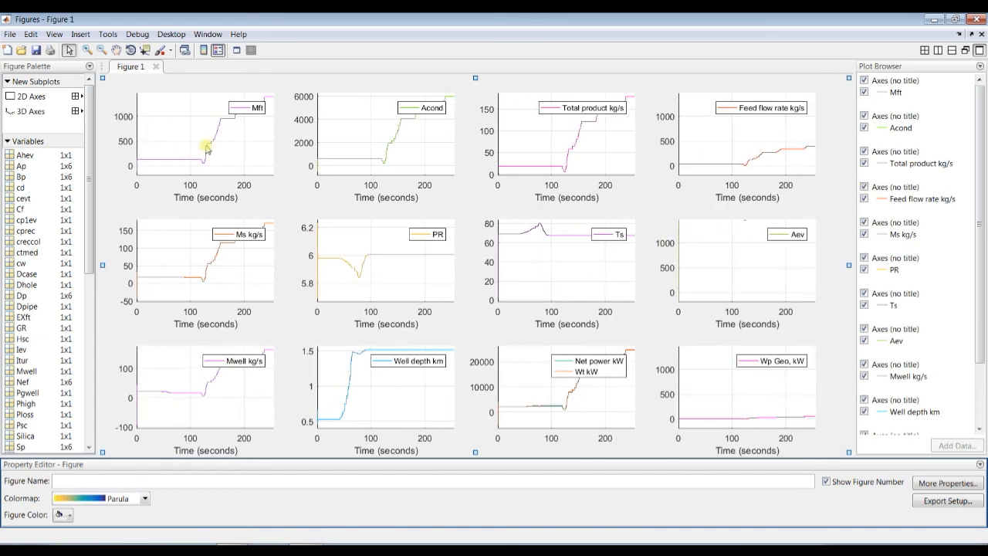
Select the Total product kg/s curve among the subplots and set its line width to 3.0
{"action": "left_click", "coordinate": [192, 122]}
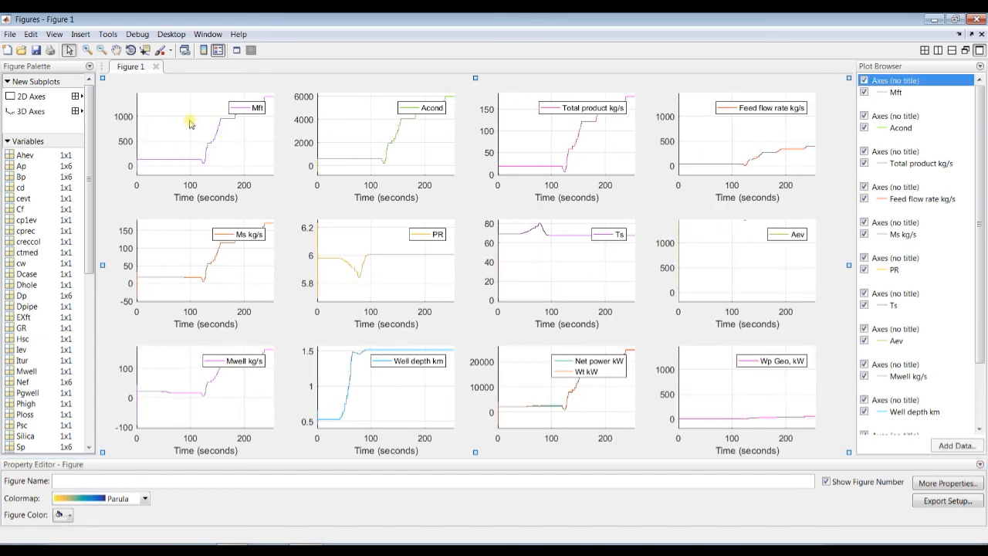
{"action": "left_click", "coordinate": [380, 116]}
{"action": "left_click", "coordinate": [561, 127]}
{"action": "left_click", "coordinate": [732, 128]}
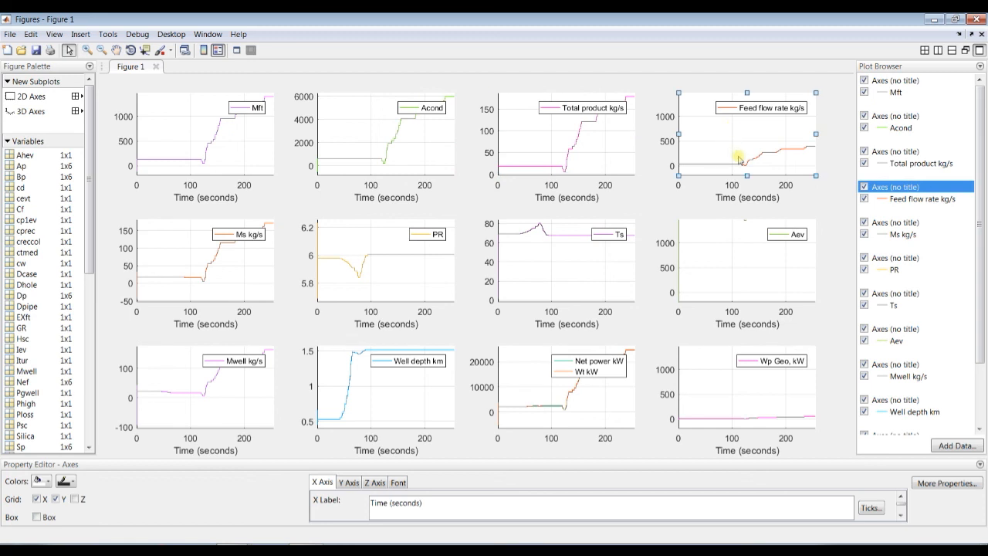
{"action": "left_click", "coordinate": [578, 154]}
{"action": "left_click", "coordinate": [576, 149]}
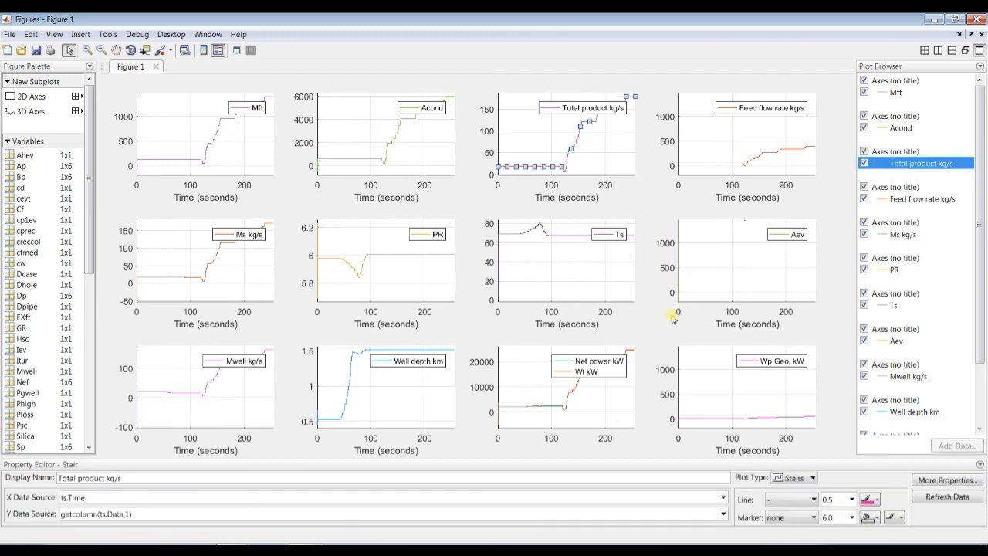
{"action": "left_click", "coordinate": [850, 500]}
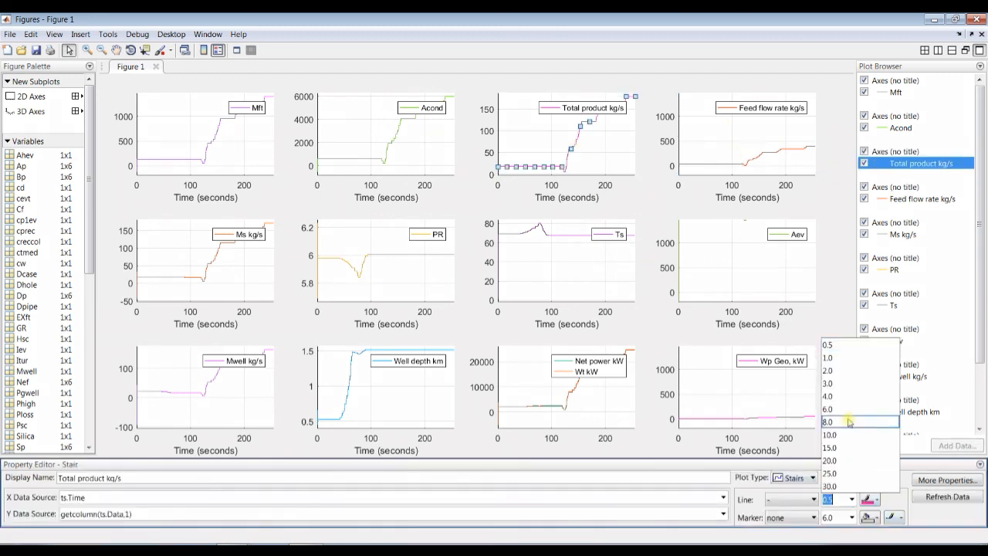
{"action": "left_click", "coordinate": [836, 382]}
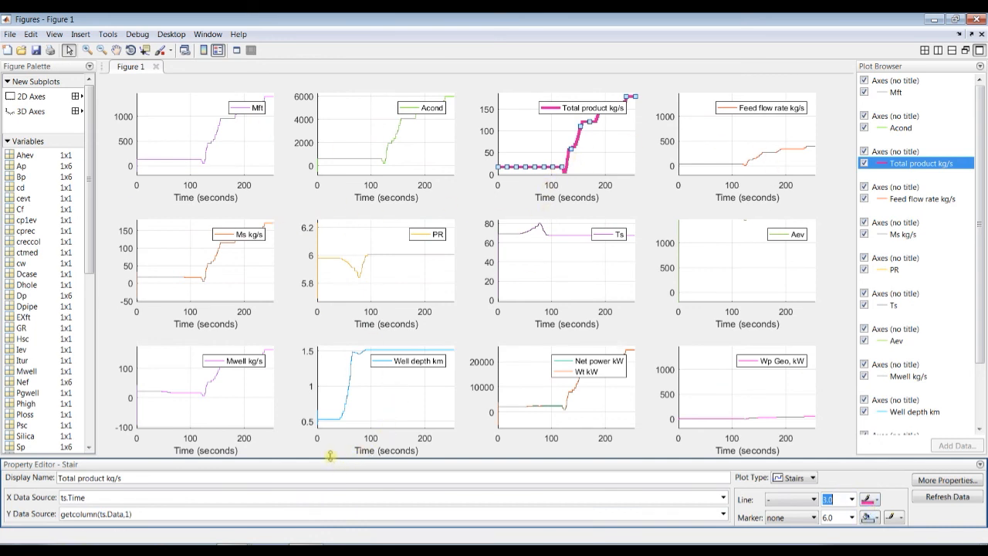
Select the Acond, PR and Ts curves to view their properties, and close the figure and the Simulation Data Inspector
{"action": "left_click", "coordinate": [345, 159]}
{"action": "left_click", "coordinate": [375, 257]}
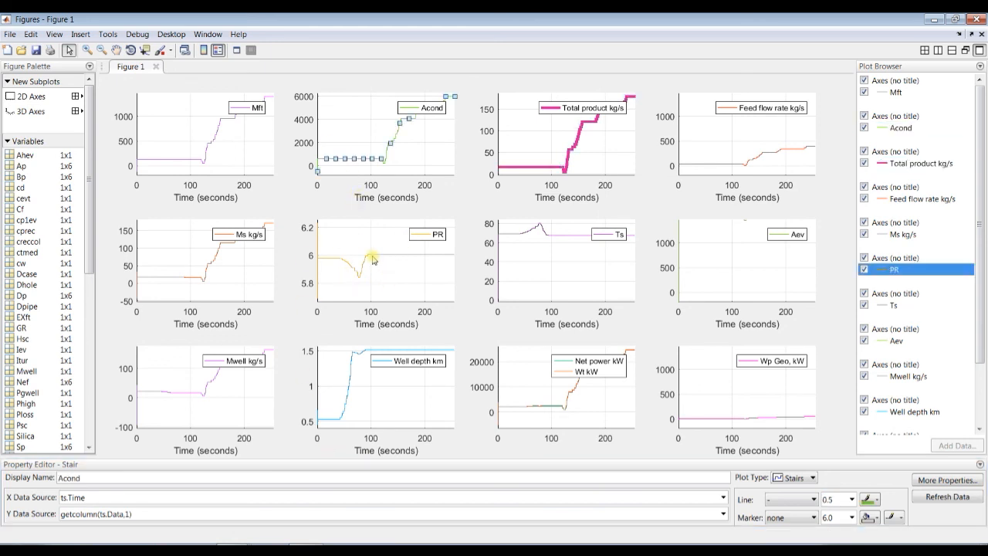
{"action": "left_click", "coordinate": [565, 239]}
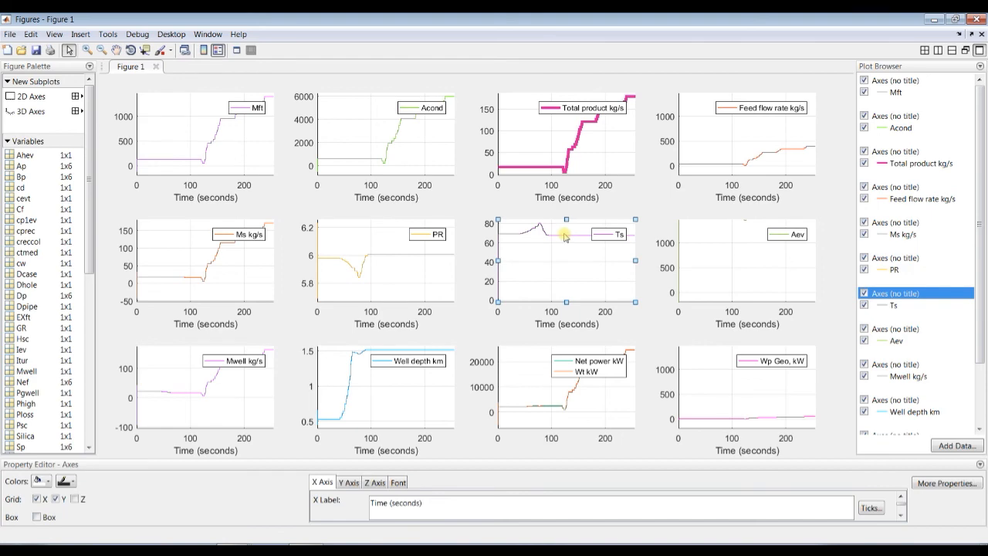
{"action": "left_click", "coordinate": [565, 236]}
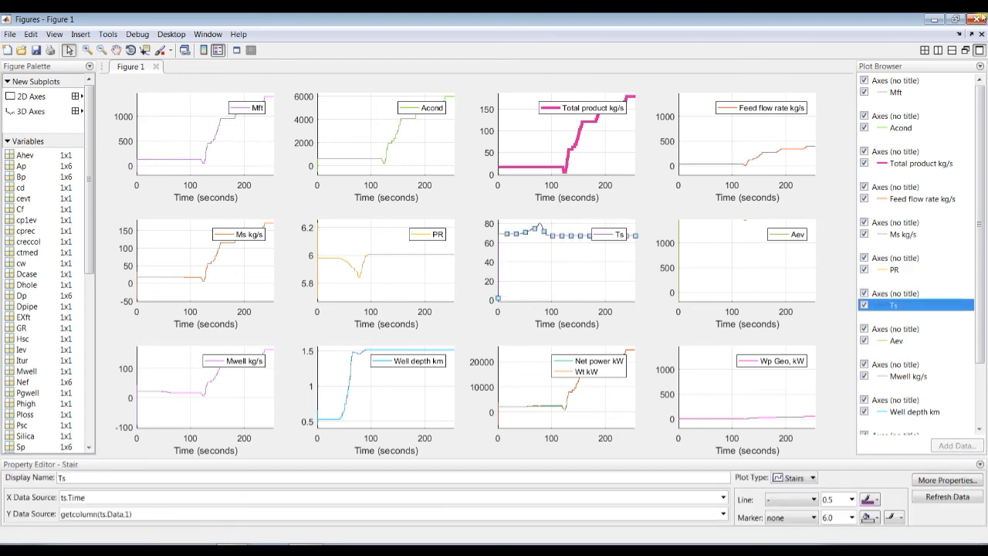
{"action": "left_click", "coordinate": [982, 17]}
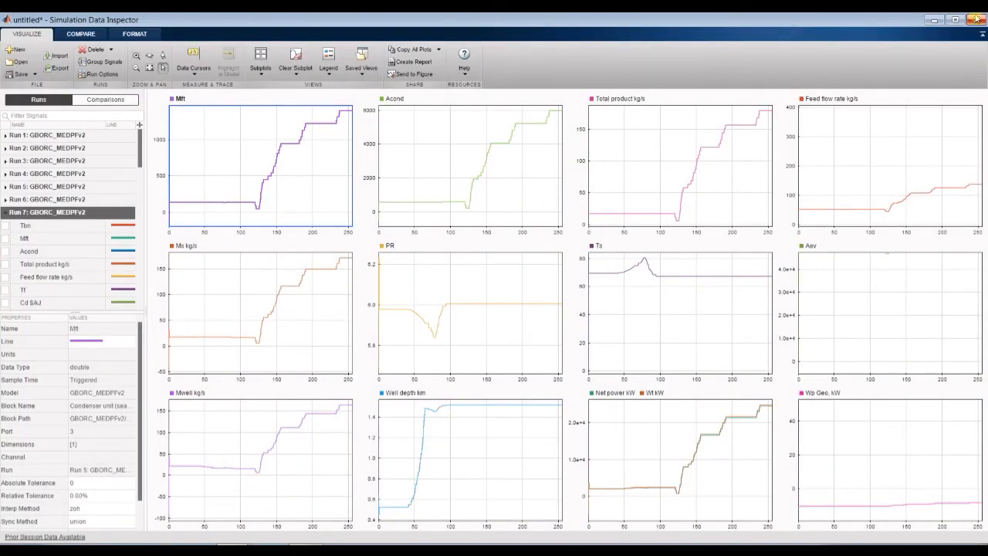
{"action": "left_click", "coordinate": [977, 18]}
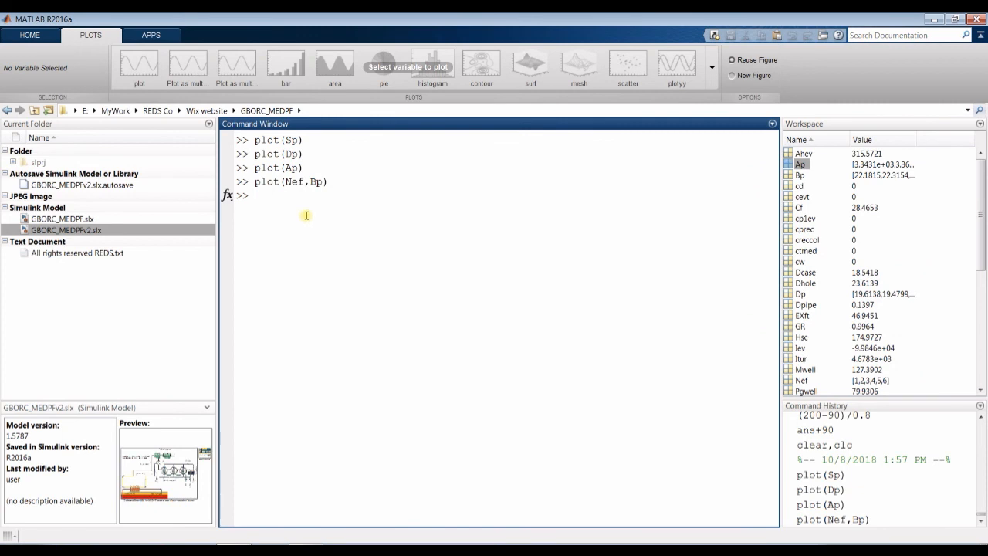